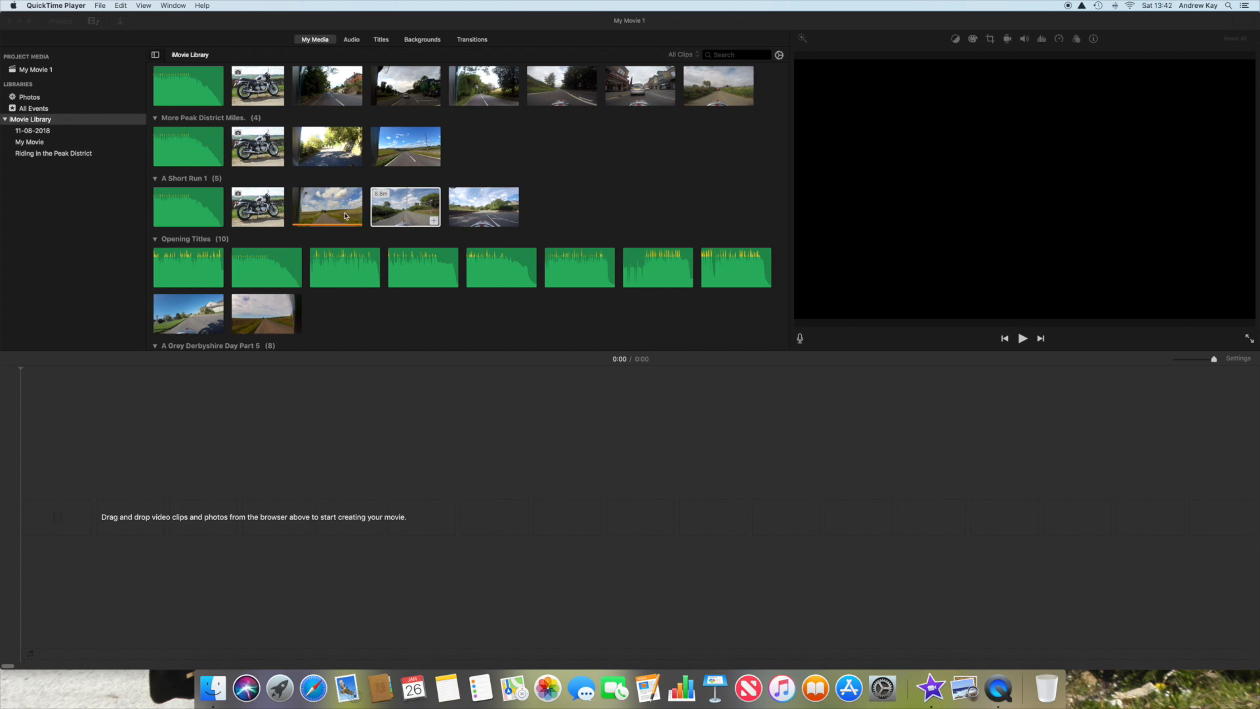
# Step: Add the first video clip of the A Short Run 1 event to the empty timeline
pyautogui.scroll(4, 351, 215)
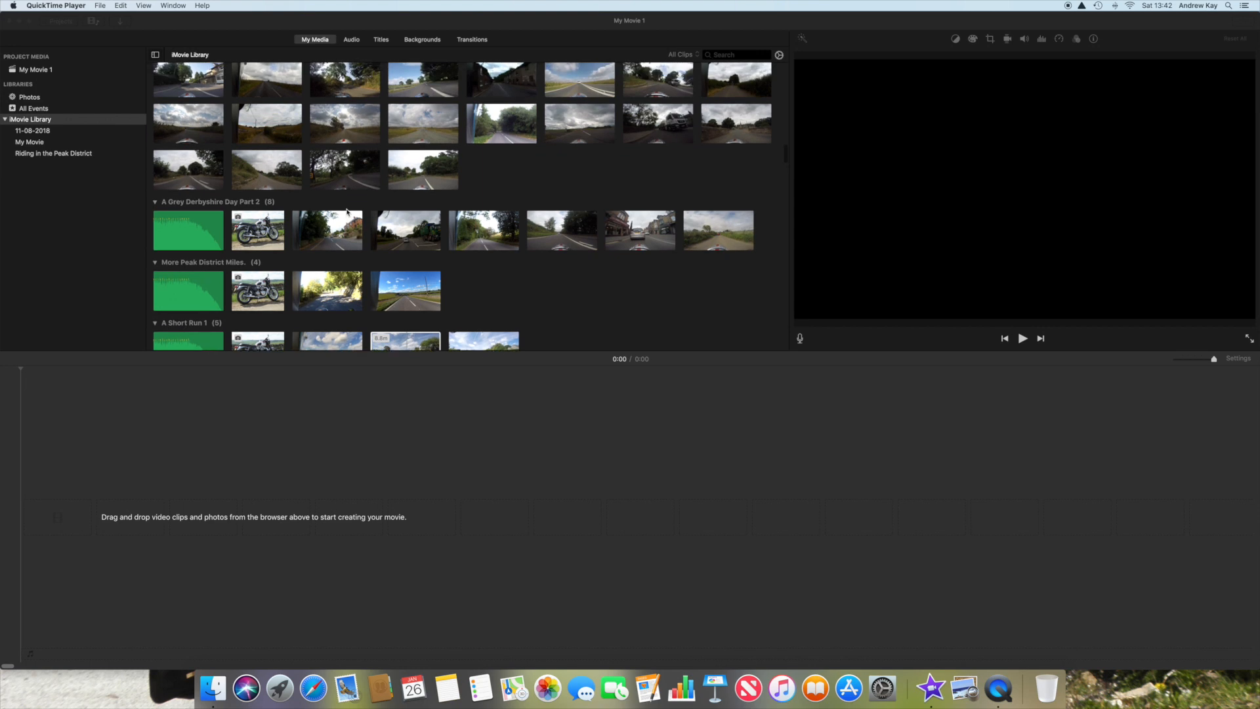
pyautogui.scroll(-8, 348, 212)
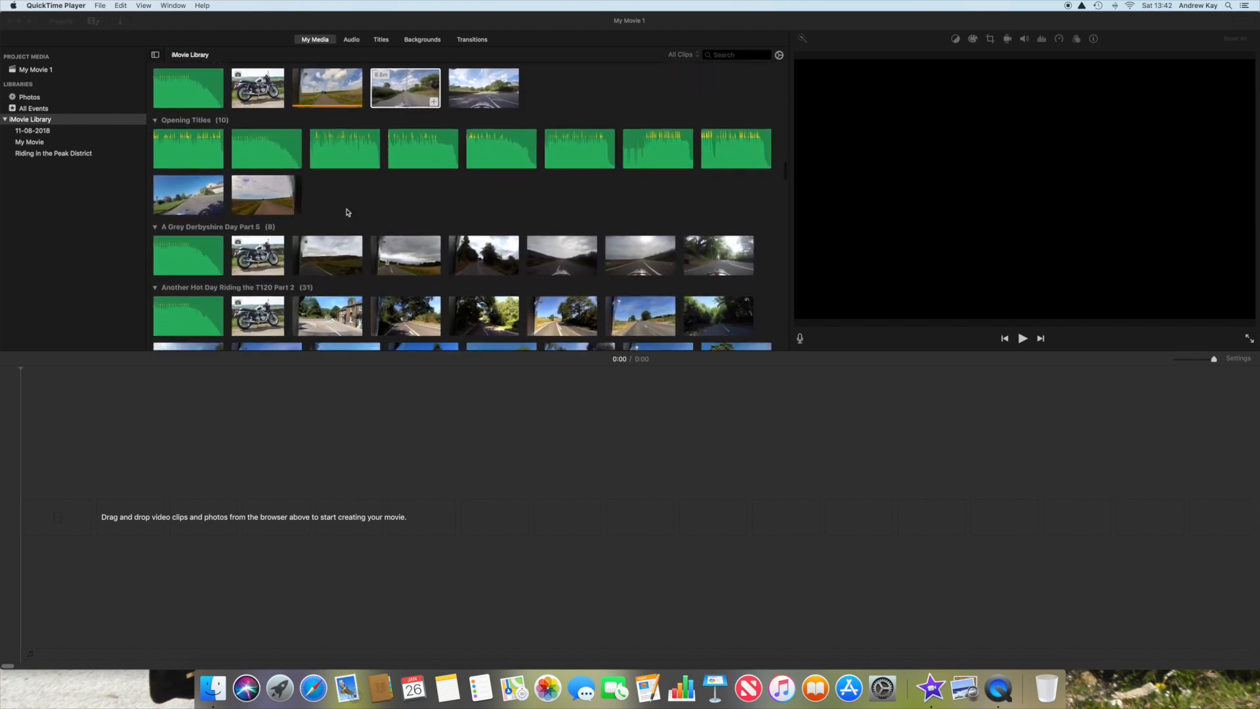
pyautogui.scroll(-5, 348, 212)
pyautogui.scroll(3, 348, 212)
pyautogui.scroll(5, 348, 212)
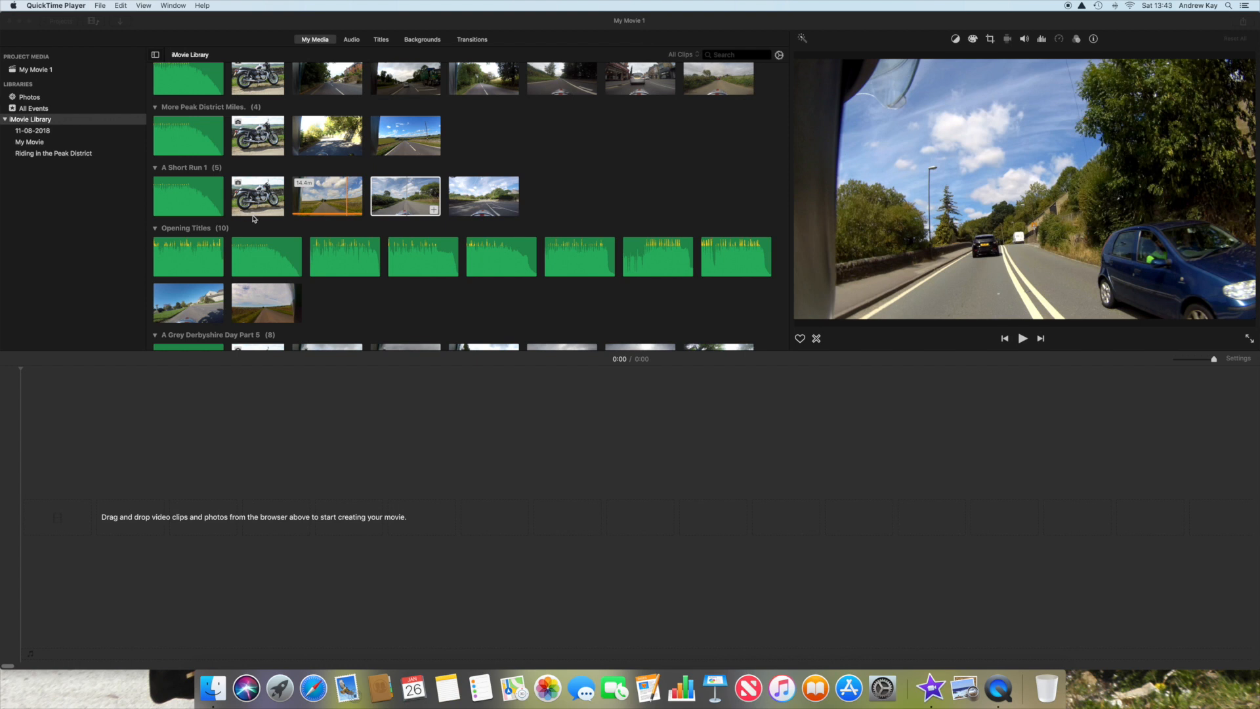
pyautogui.click(323, 200)
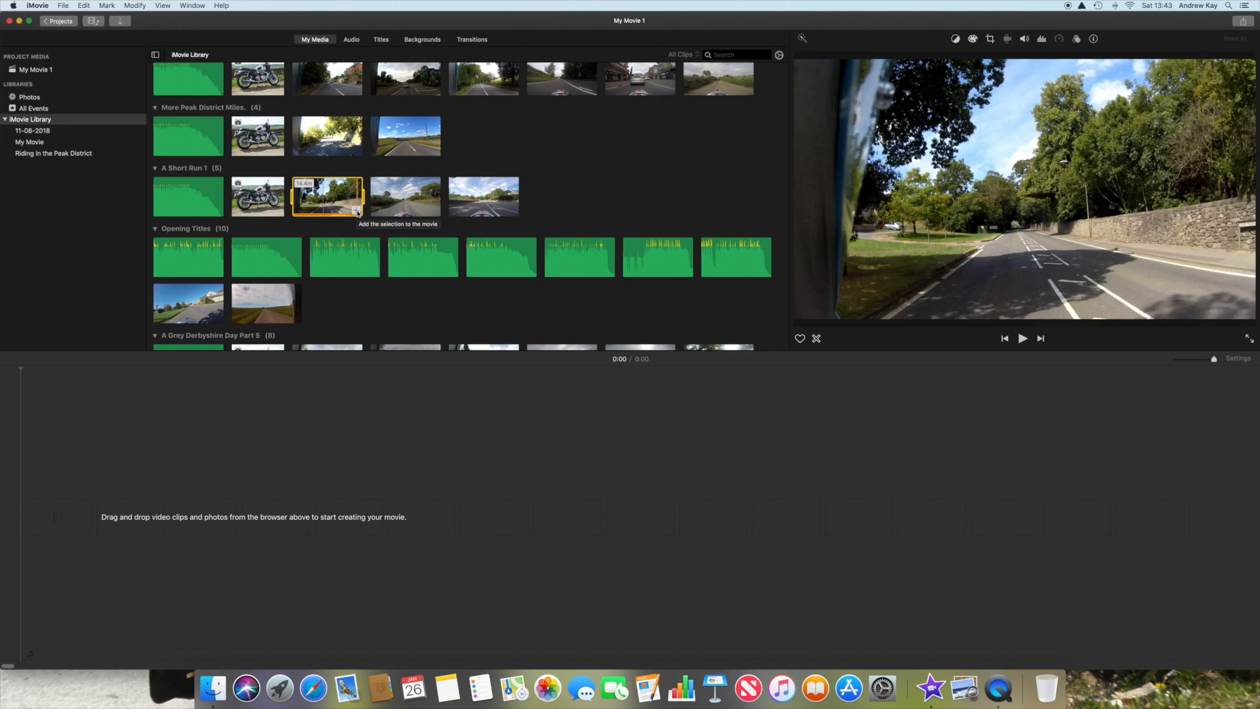
pyautogui.click(357, 212)
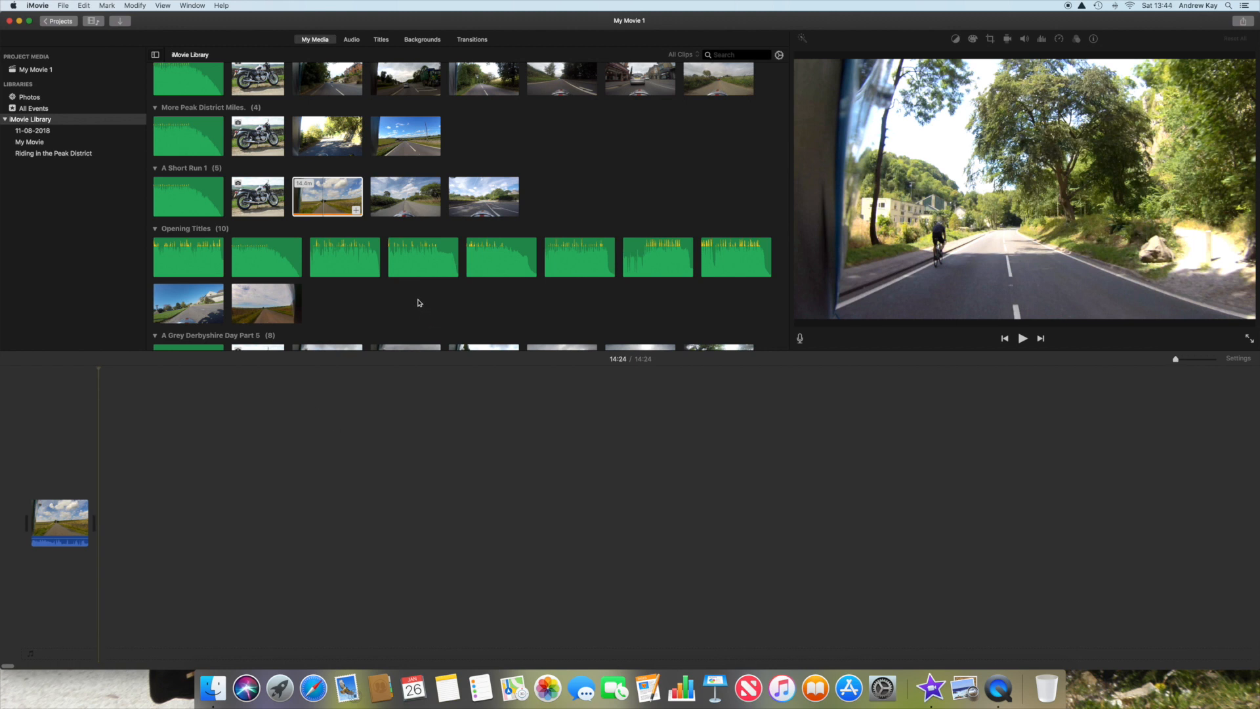
# Step: Add the second A Short Run 1 video clip to the timeline and place it above the first clip as an overlay
pyautogui.click(396, 204)
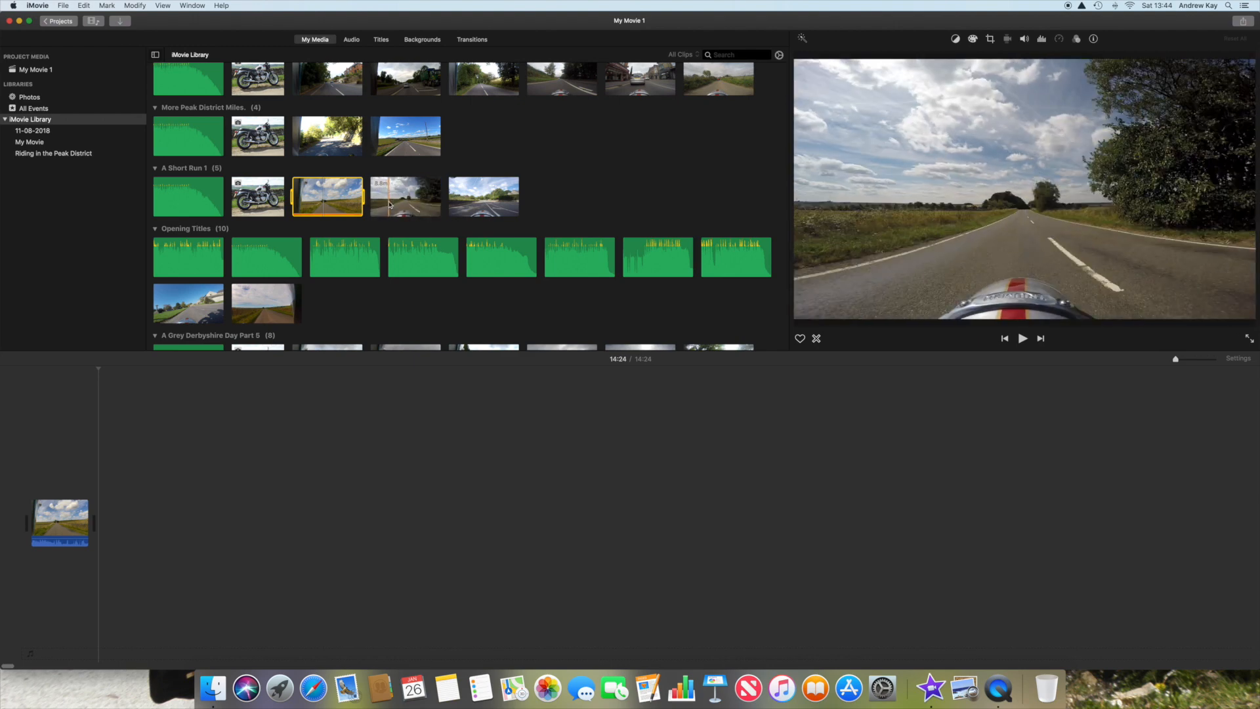
pyautogui.click(398, 204)
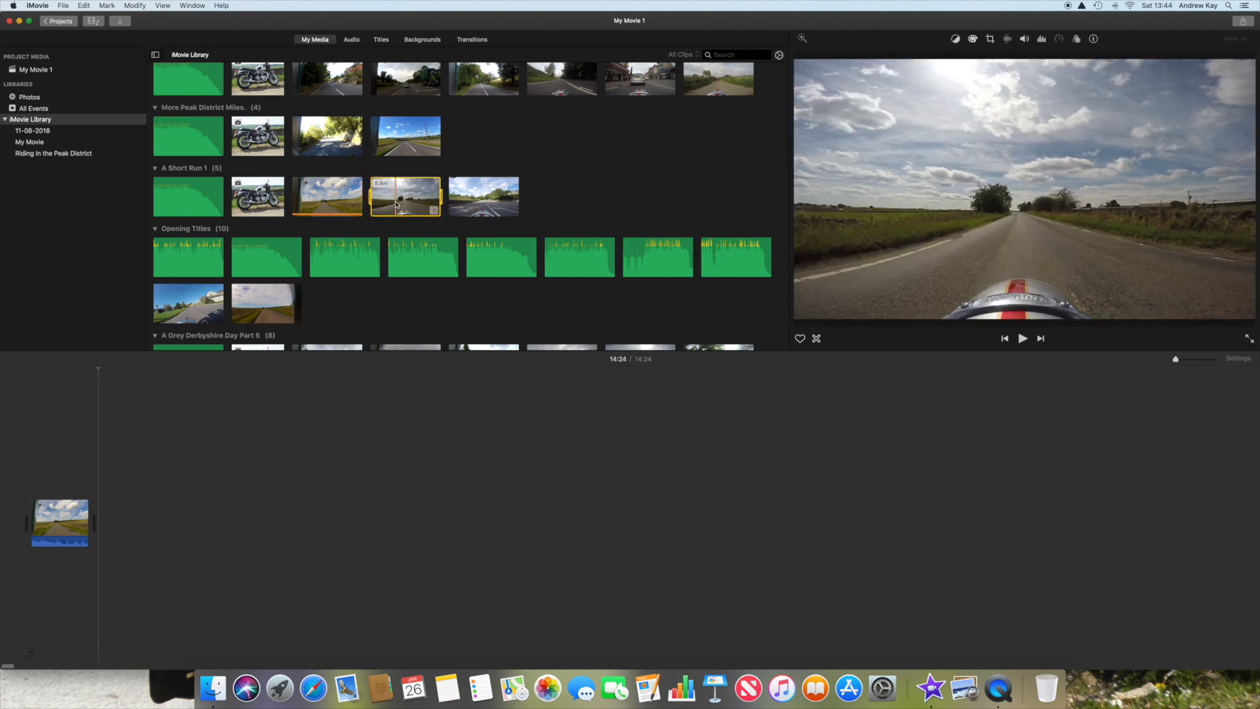
pyautogui.click(434, 210)
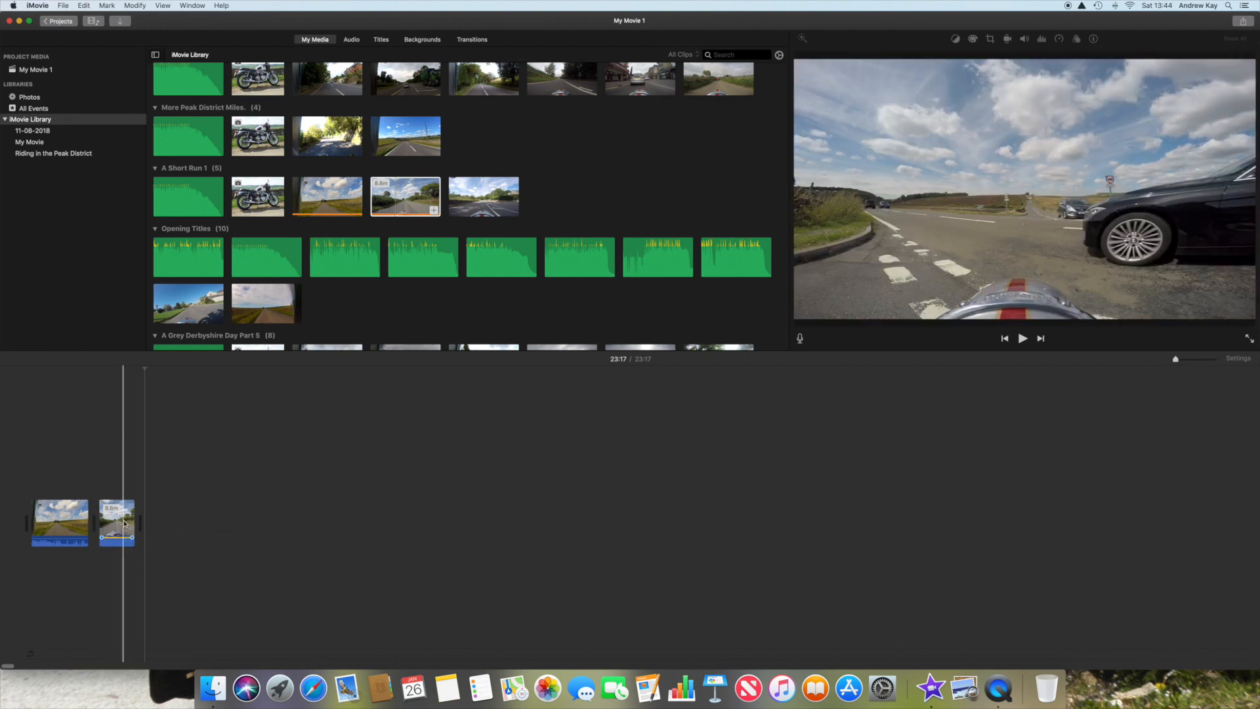
pyautogui.click(125, 523)
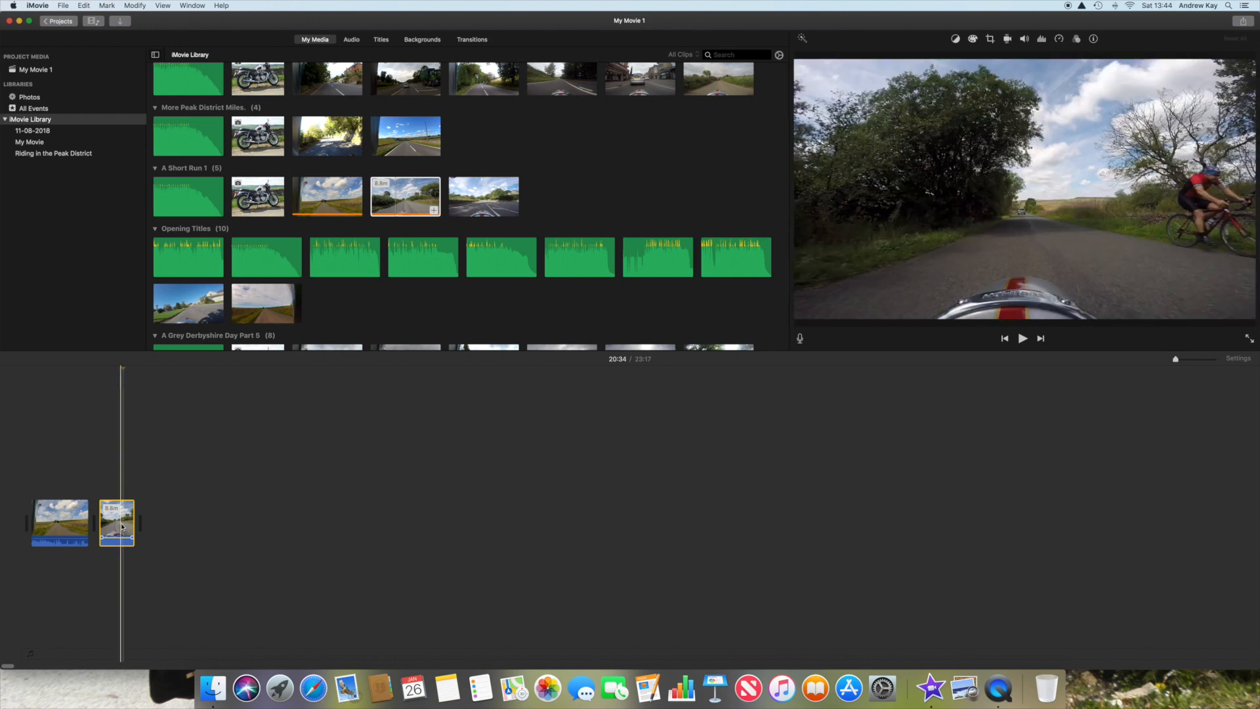
pyautogui.moveTo(126, 519); pyautogui.dragTo(52, 480)
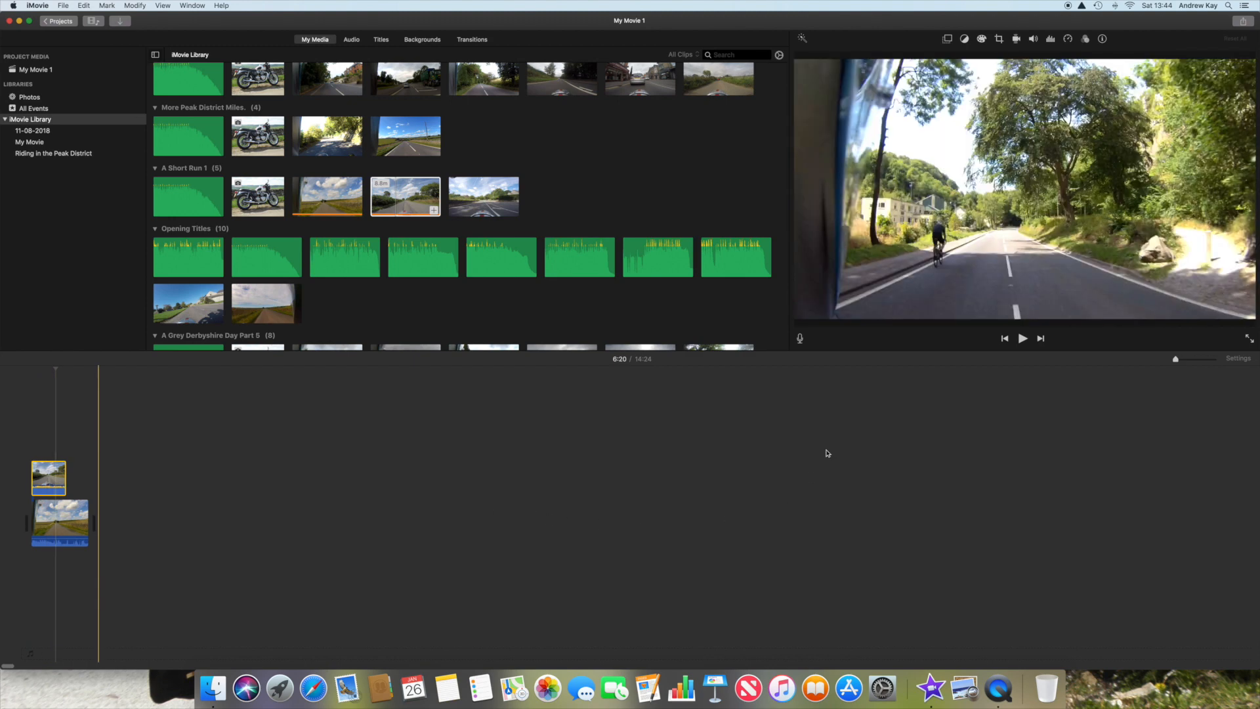
# Step: Set the overlay clip's video overlay style to Split Screen with its position on the Left
pyautogui.click(948, 40)
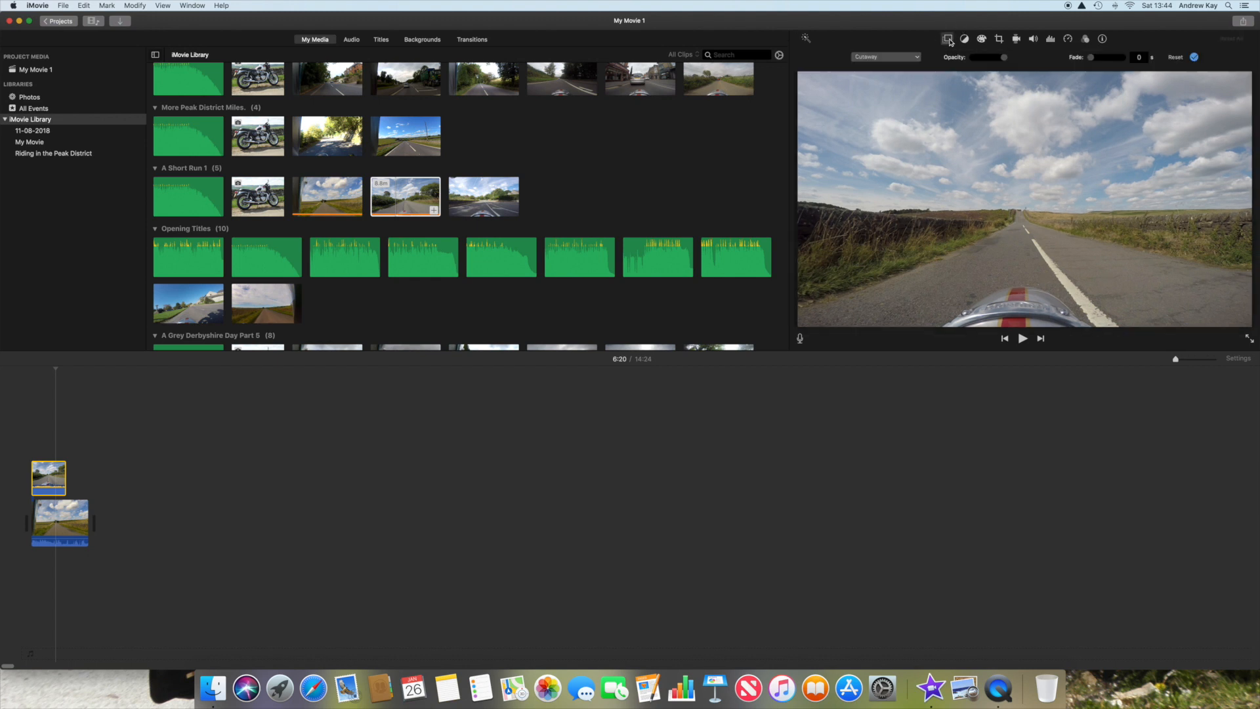
pyautogui.click(918, 59)
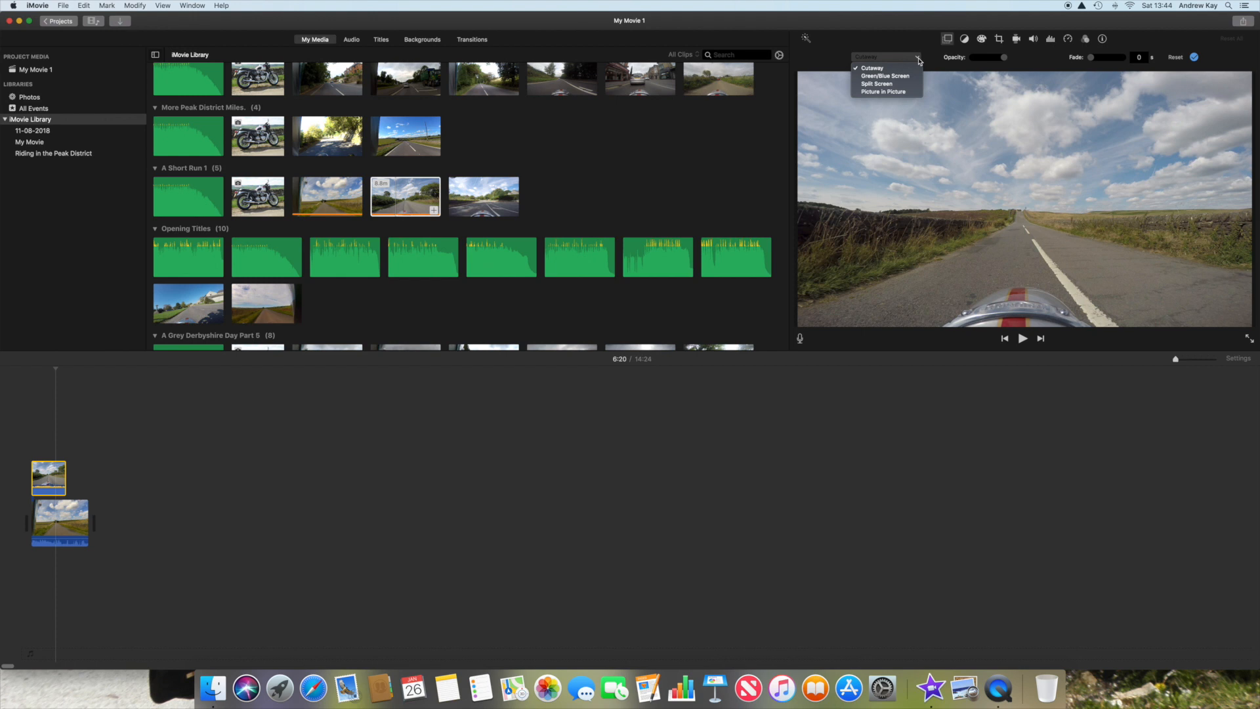
pyautogui.click(888, 85)
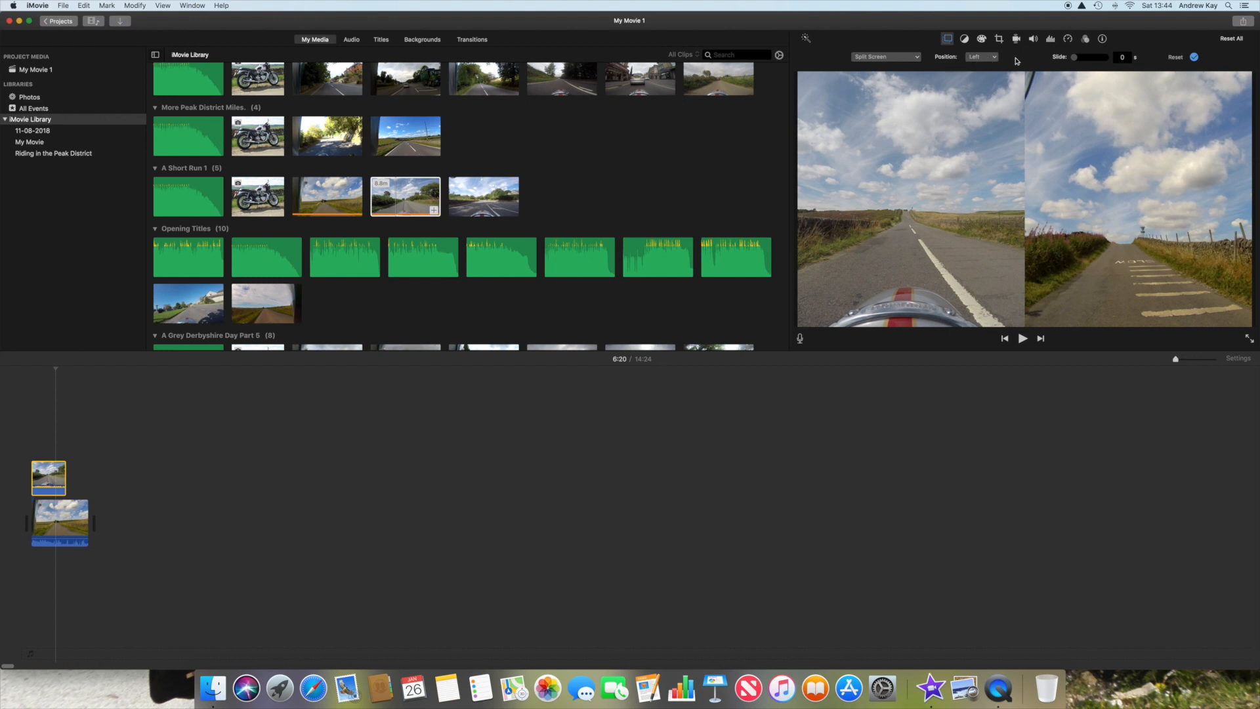
pyautogui.click(996, 60)
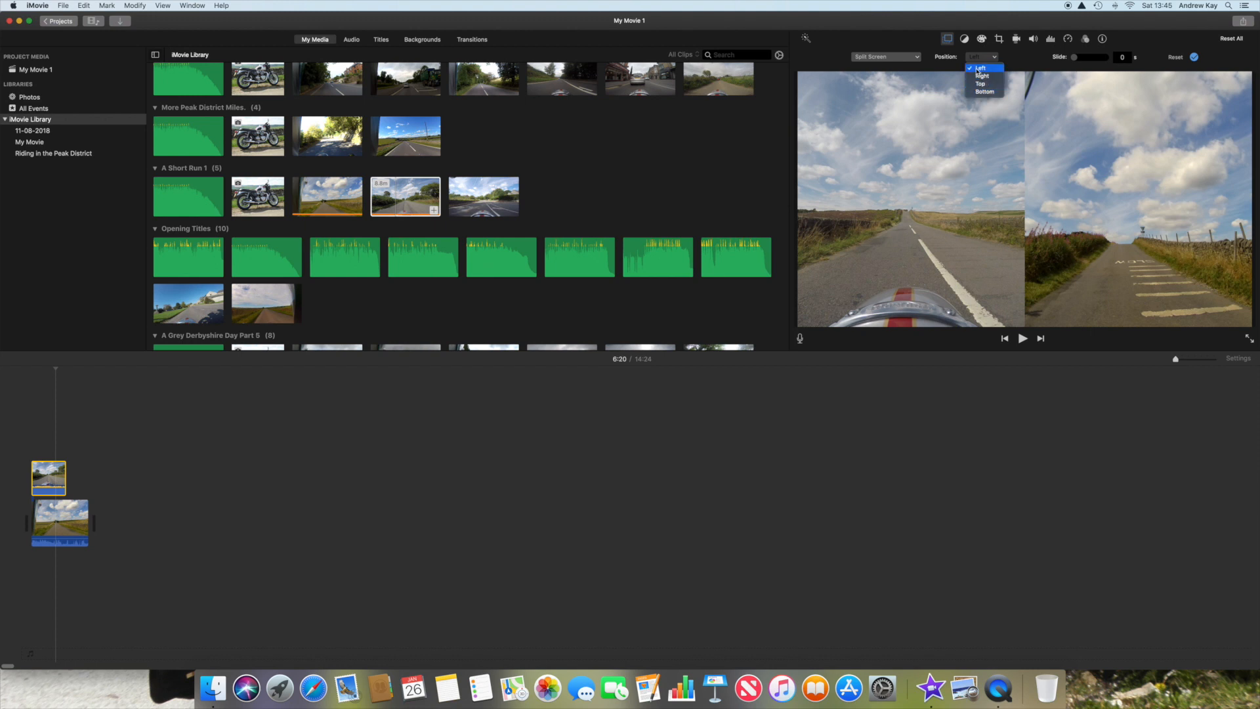
pyautogui.click(982, 69)
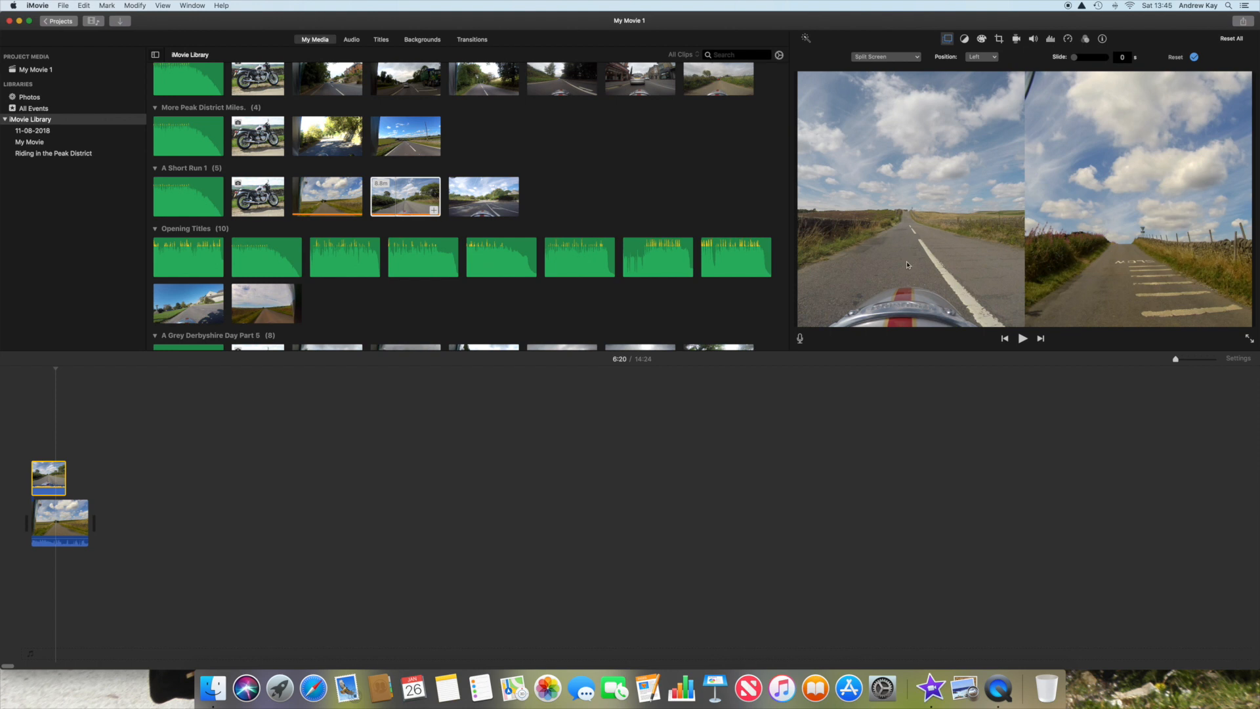
# Step: Examine both clips along the enlarged timeline, comparing the split-screen frames for a moment where the two views match
pyautogui.click(30, 458)
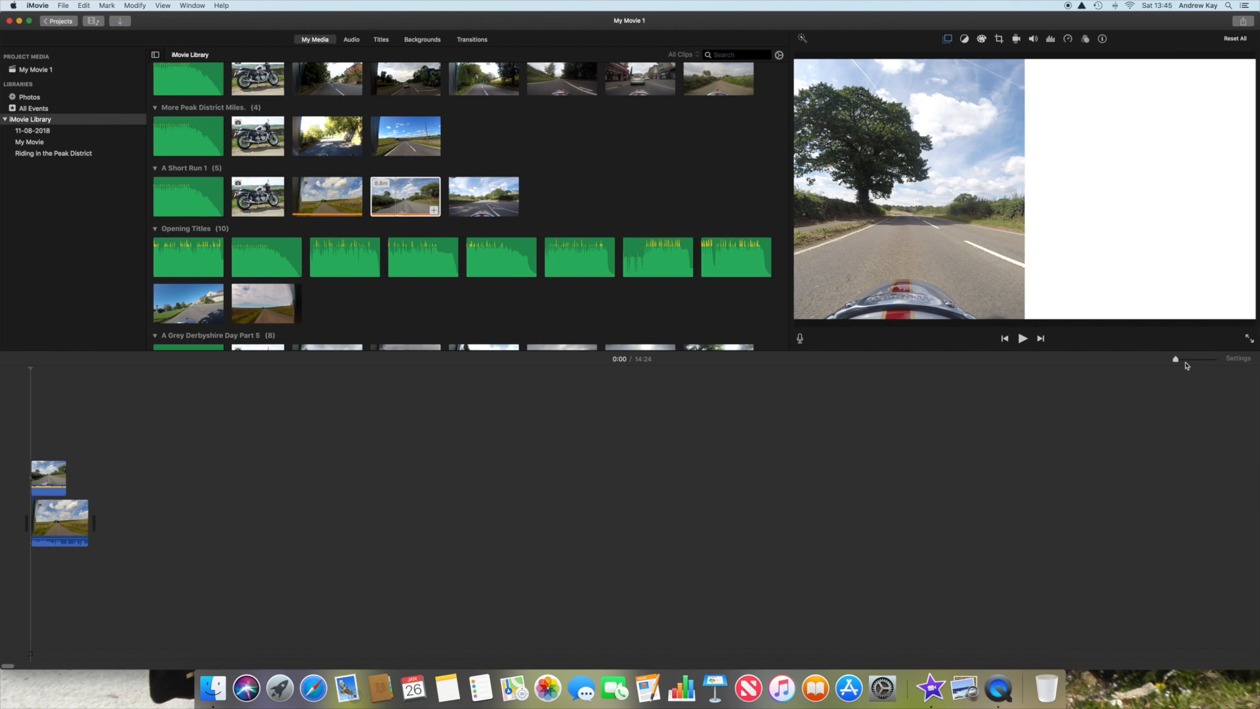
pyautogui.click(1175, 360)
pyautogui.moveTo(1182, 361); pyautogui.dragTo(1219, 362)
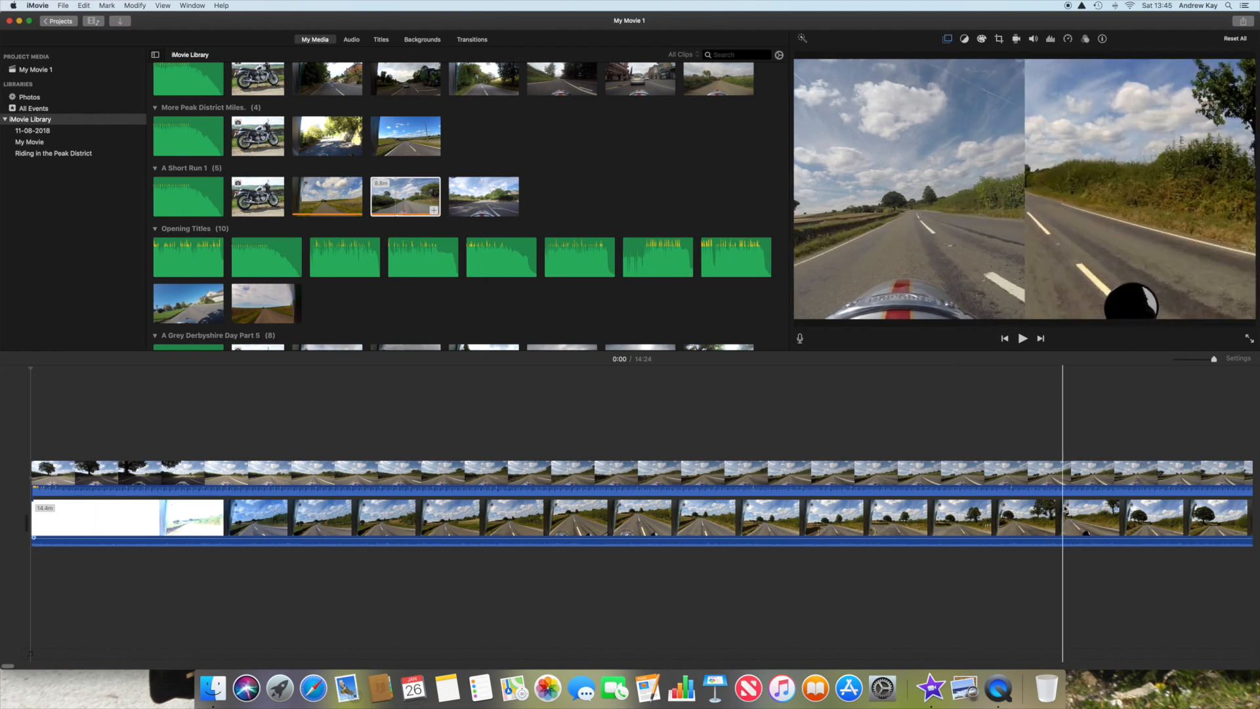
pyautogui.hscroll(10, 1063, 515)
pyautogui.hscroll(10, 1067, 509)
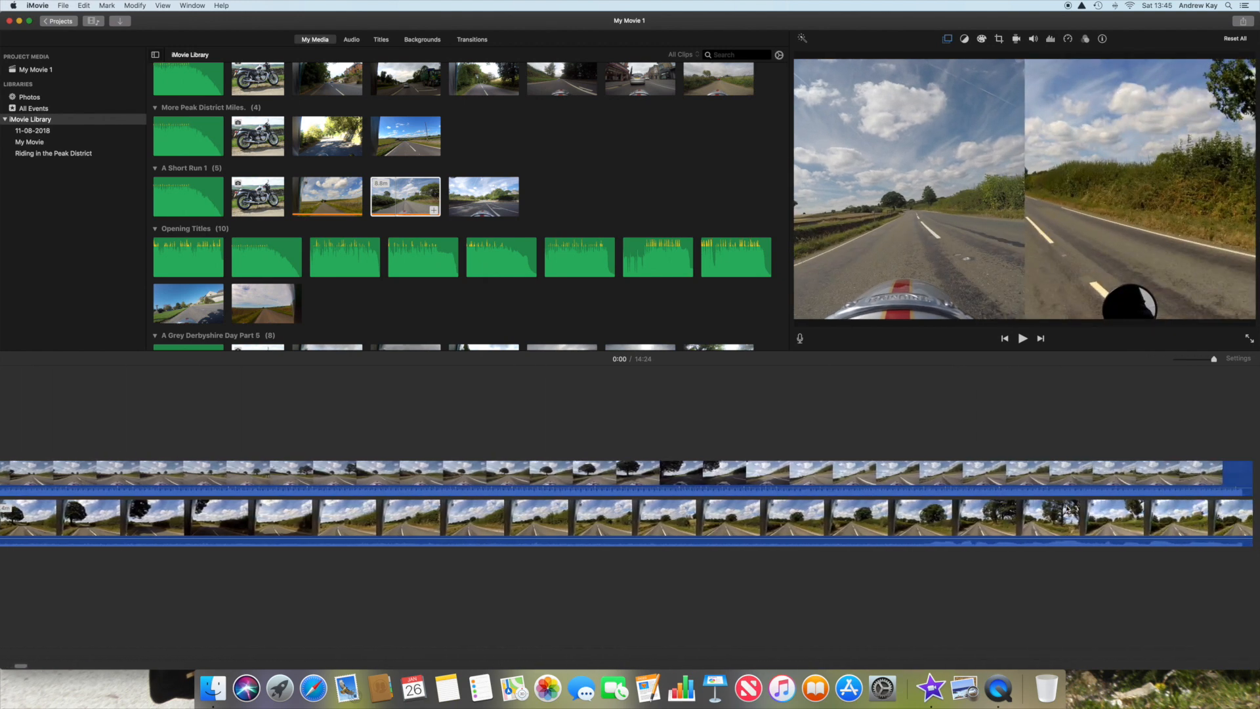
pyautogui.hscroll(-10, 1067, 508)
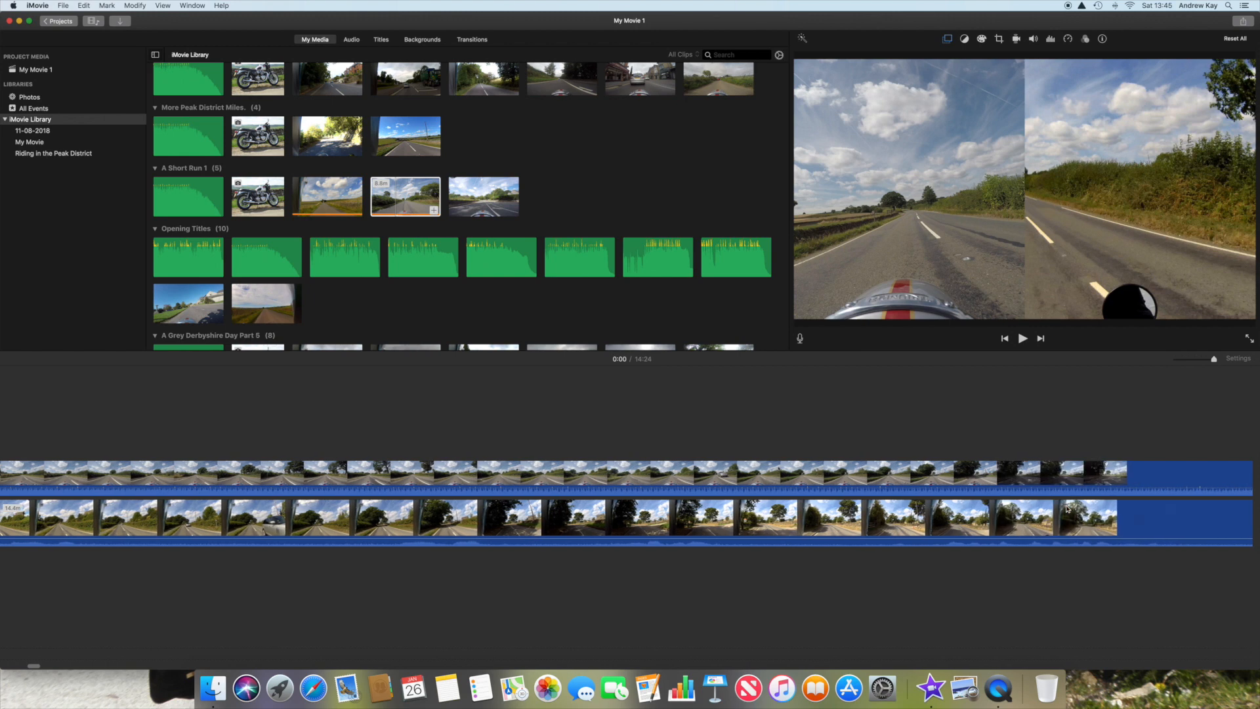
pyautogui.hscroll(-5, 1068, 509)
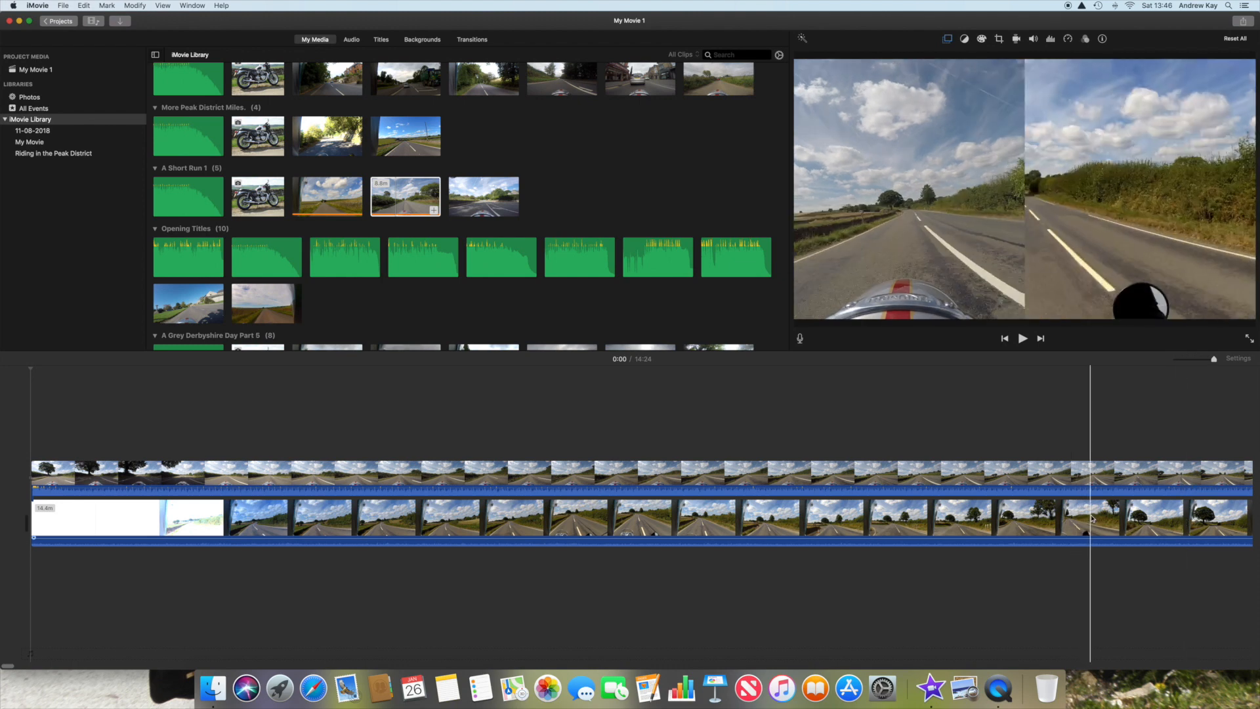
pyautogui.hscroll(3, 1091, 520)
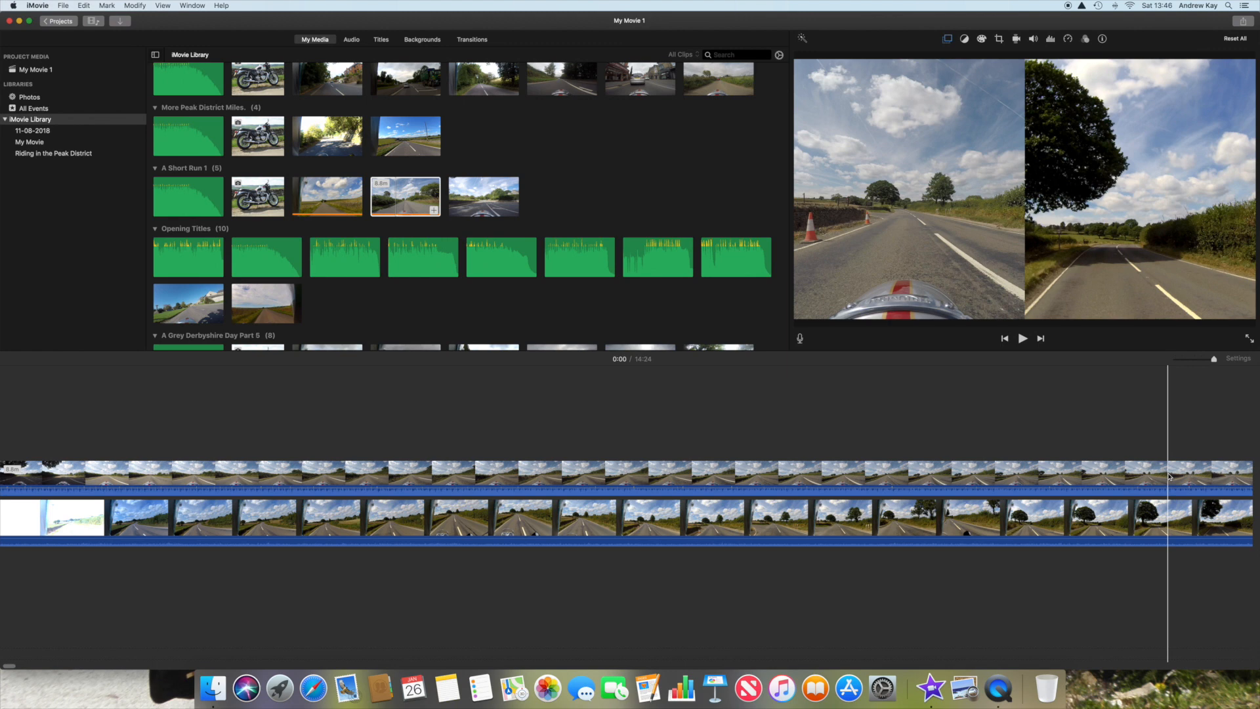
pyautogui.hscroll(1, 1168, 477)
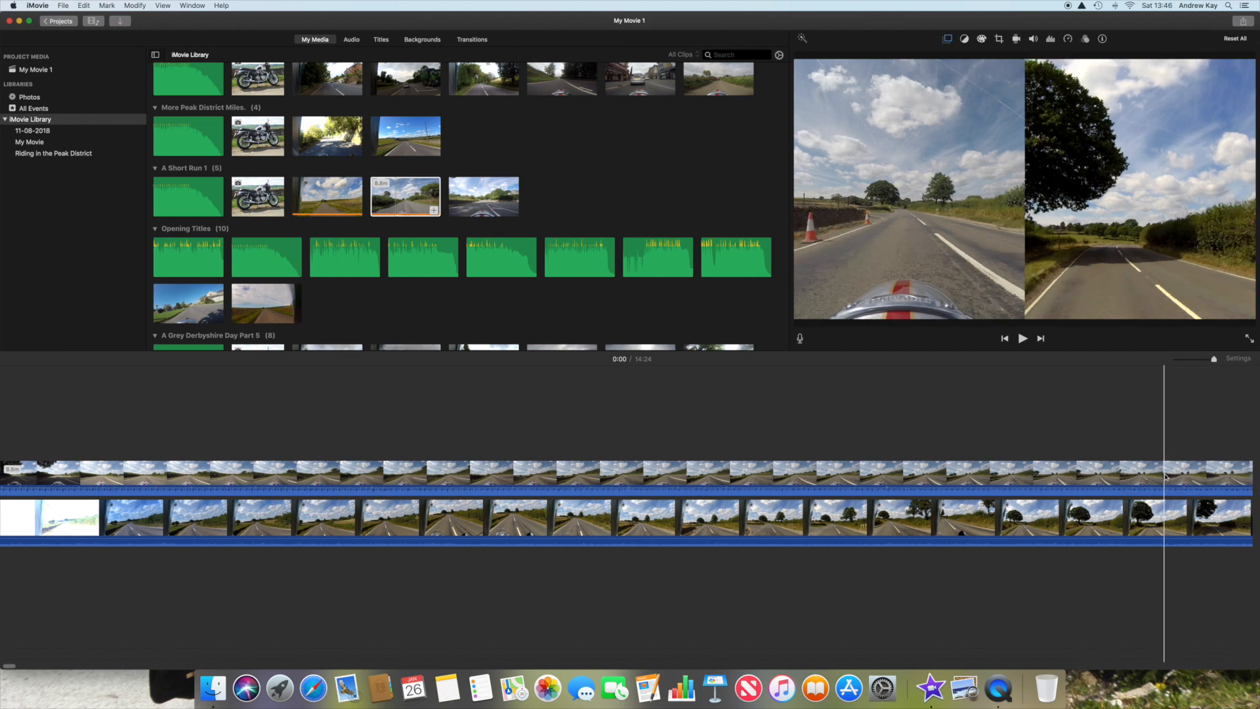
pyautogui.click(1166, 477)
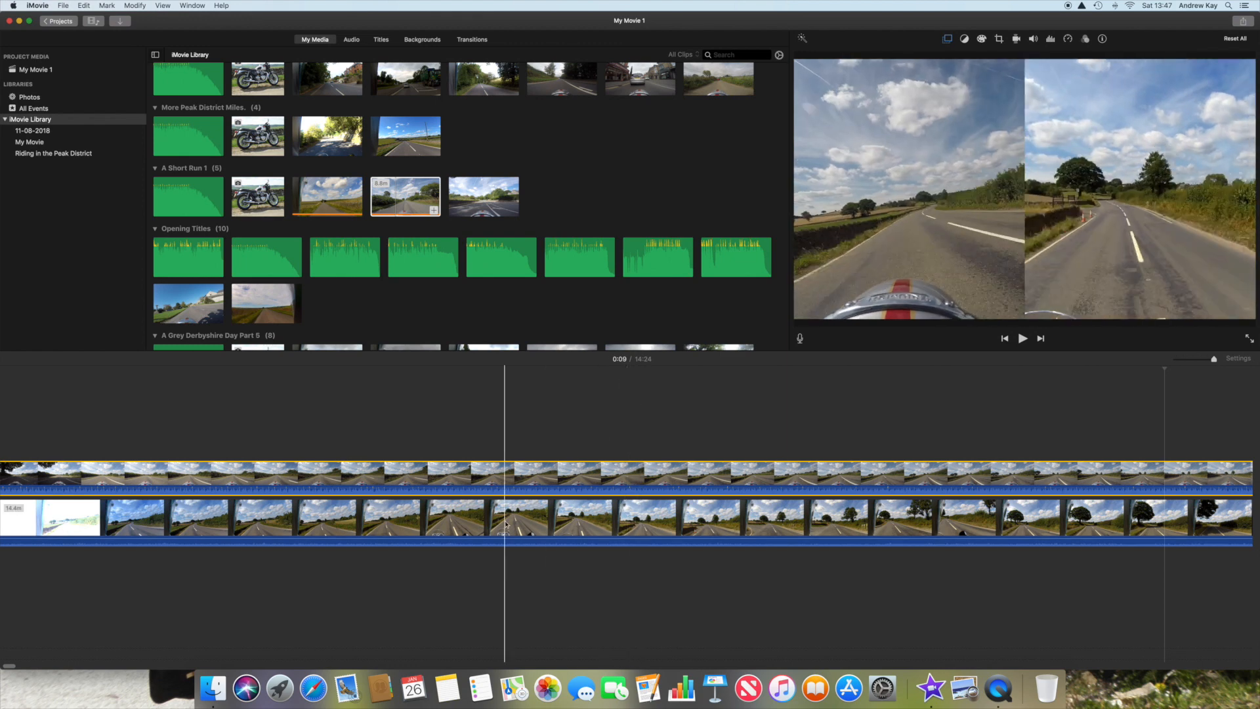
pyautogui.hscroll(-2, 505, 524)
pyautogui.hscroll(-2, 505, 524)
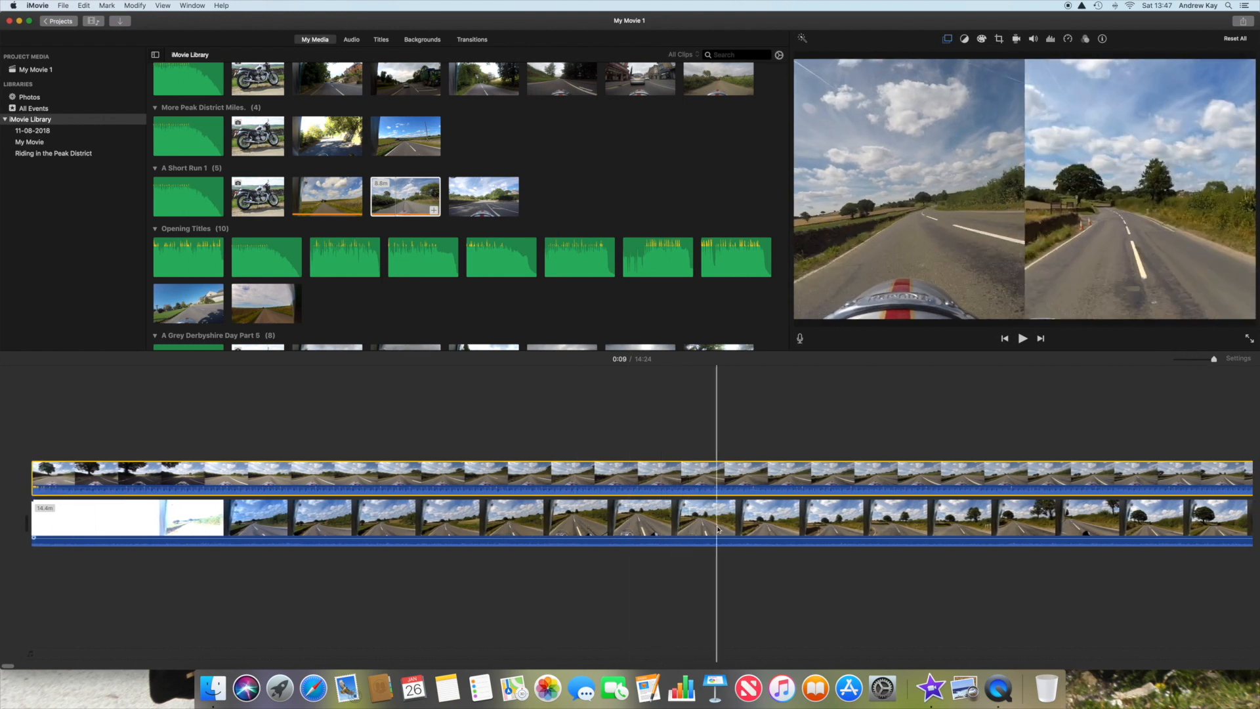
pyautogui.click(802, 530)
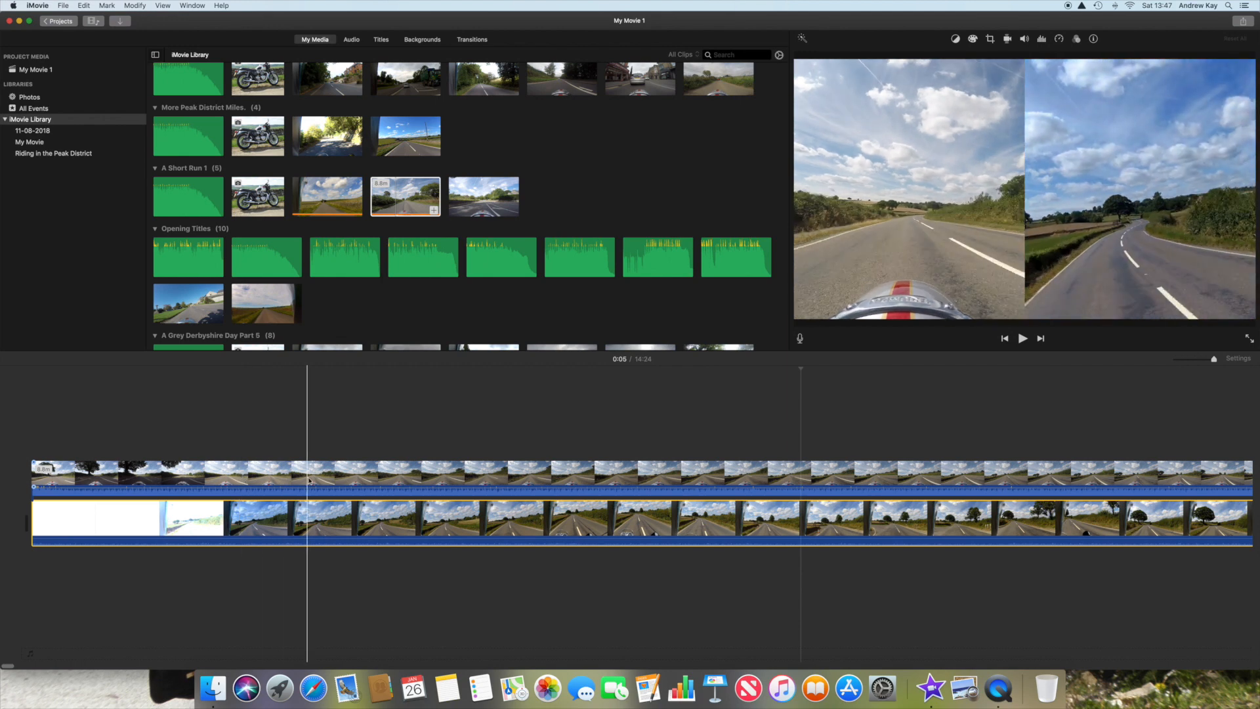
# Step: Split the overlay clip at the 0:03 playhead position
pyautogui.click(379, 479)
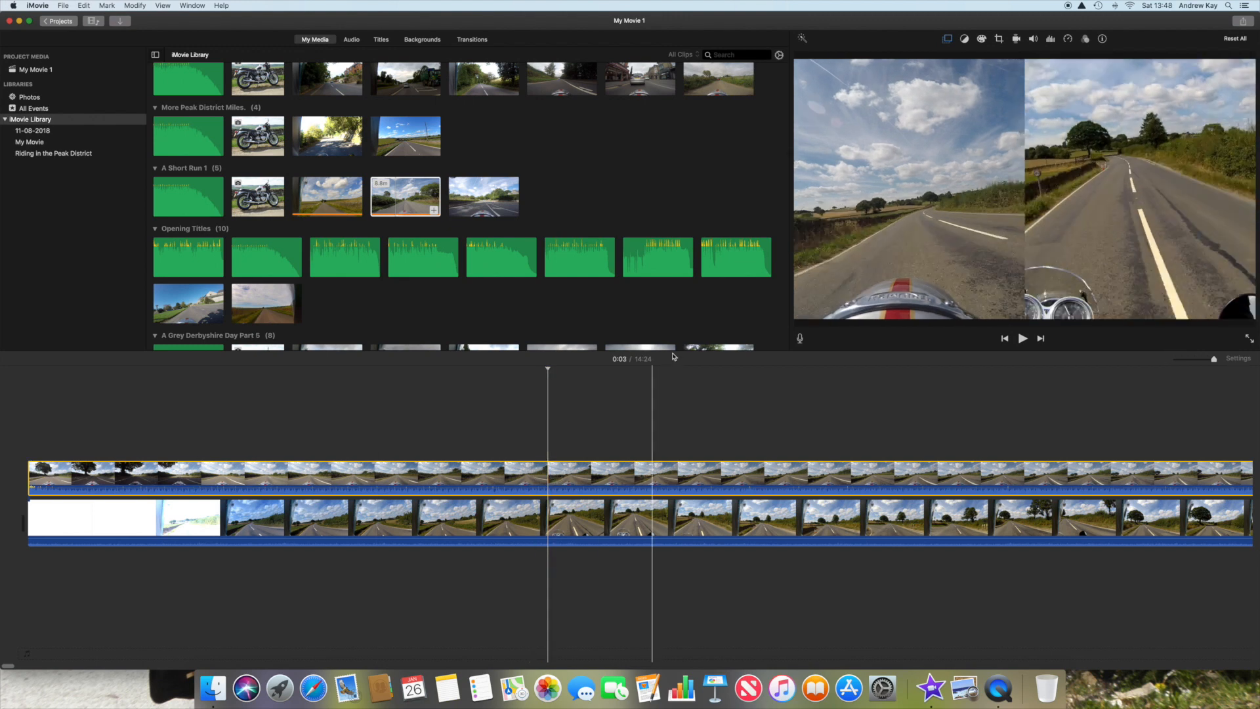
pyautogui.hscroll(1, 591, 478)
pyautogui.click(588, 477)
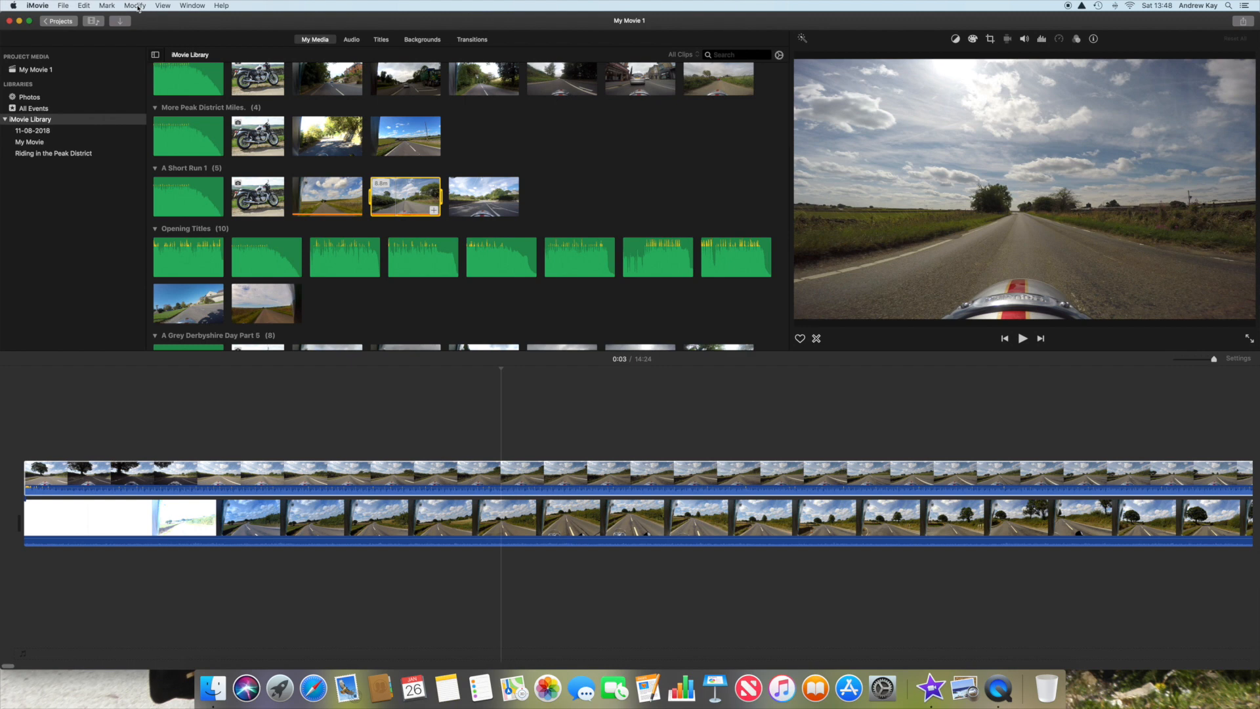
pyautogui.click(256, 478)
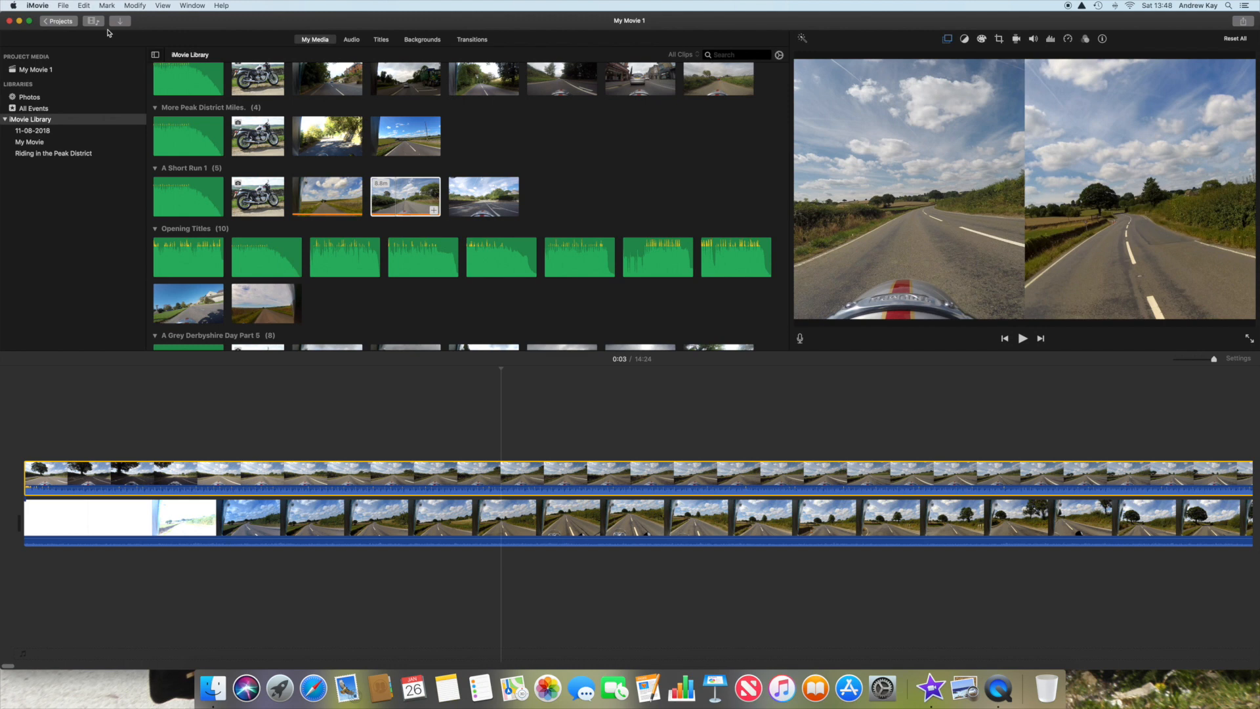
pyautogui.click(136, 6)
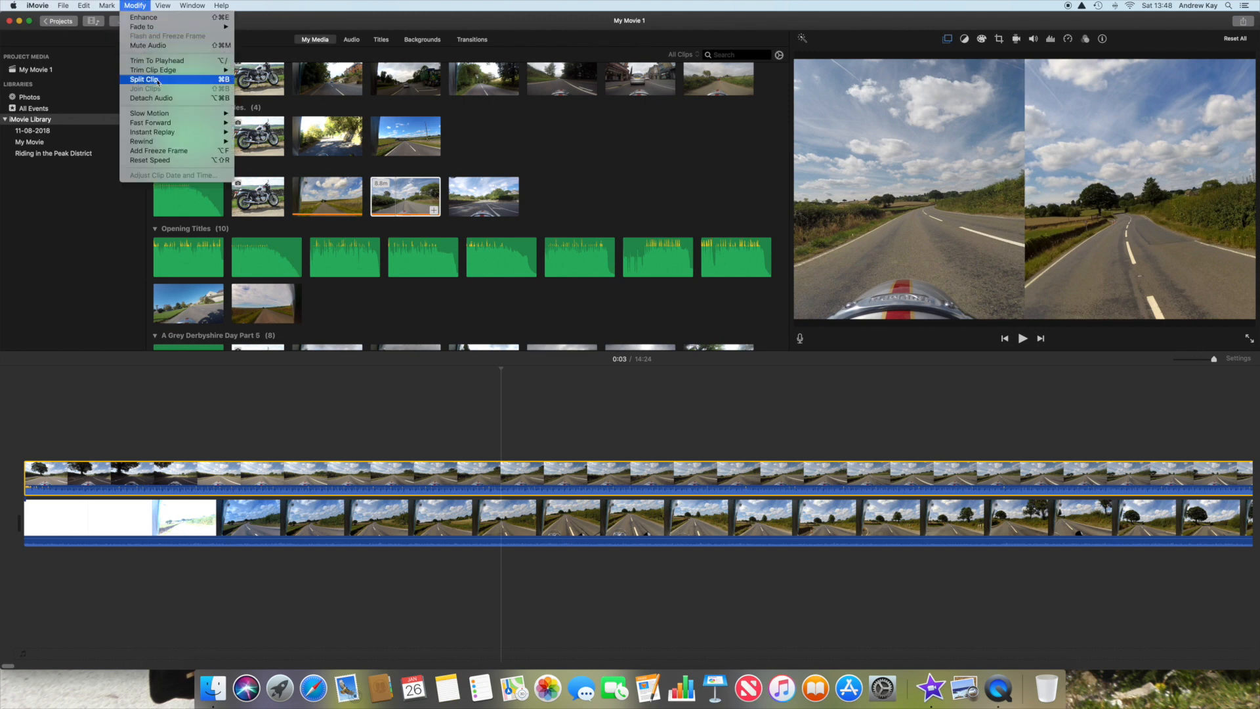
pyautogui.click(136, 79)
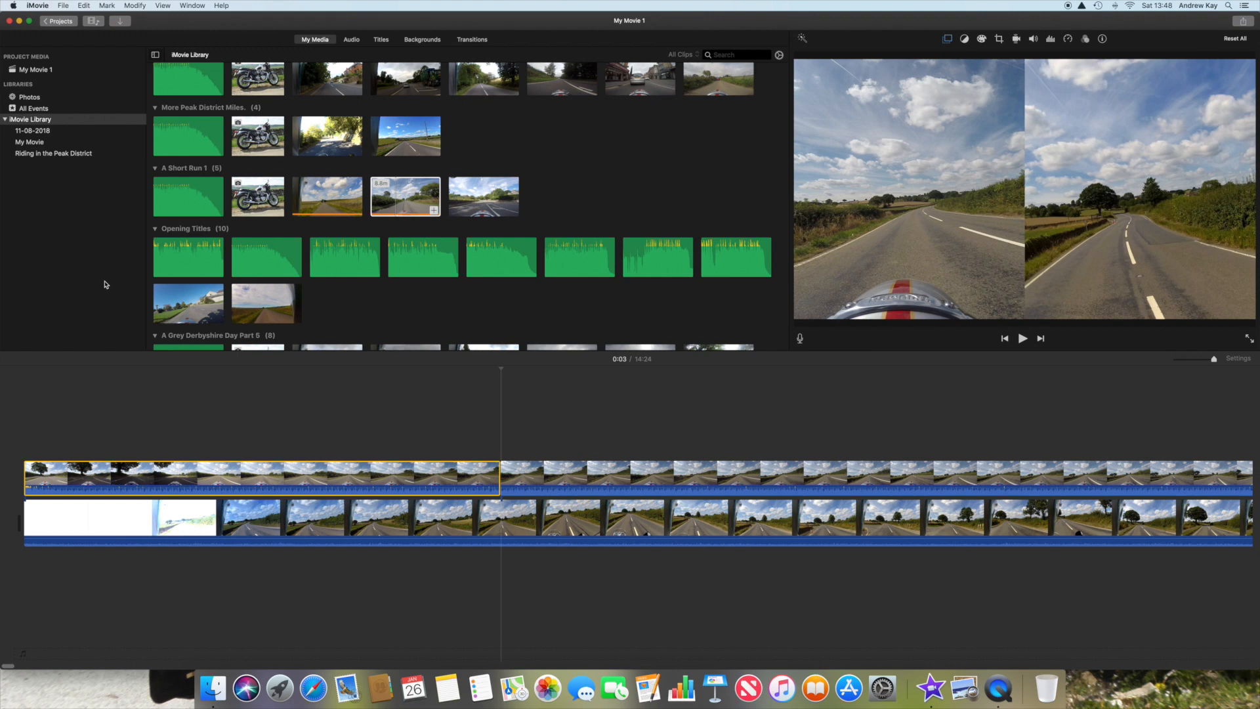
# Step: Delete the first part of the split overlay clip and move the remaining part to the start of the timeline
pyautogui.click(107, 6)
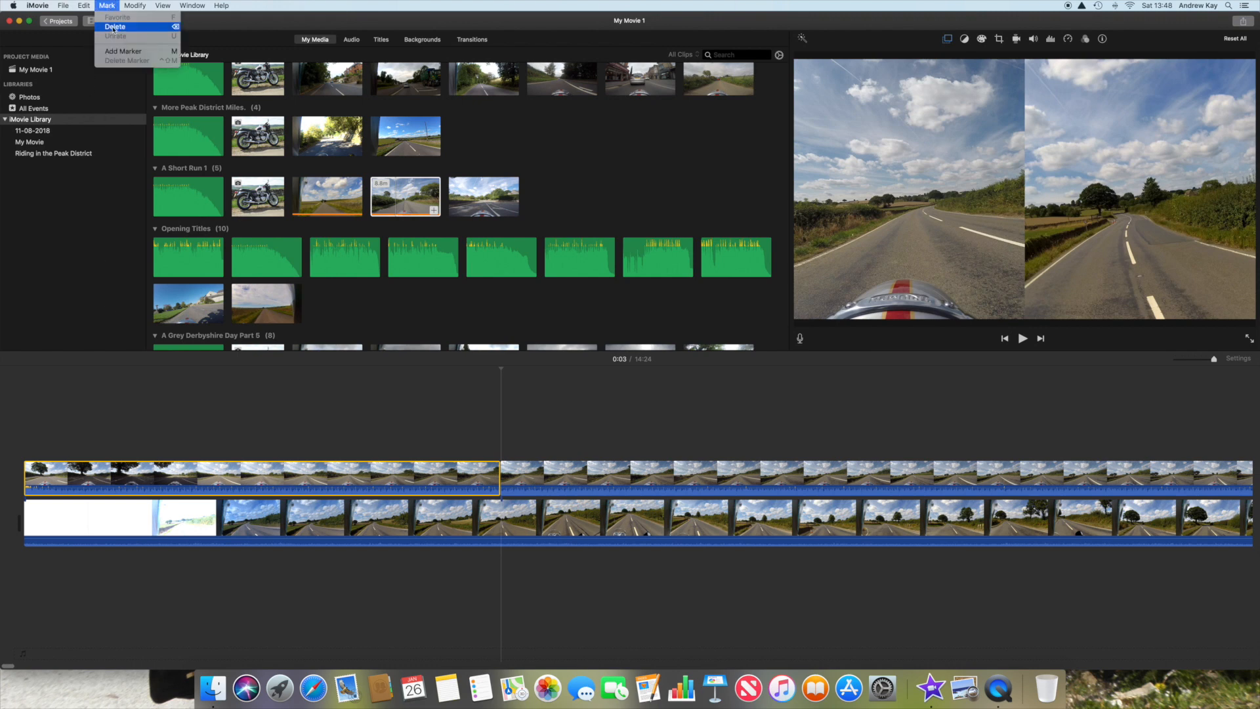
pyautogui.click(114, 27)
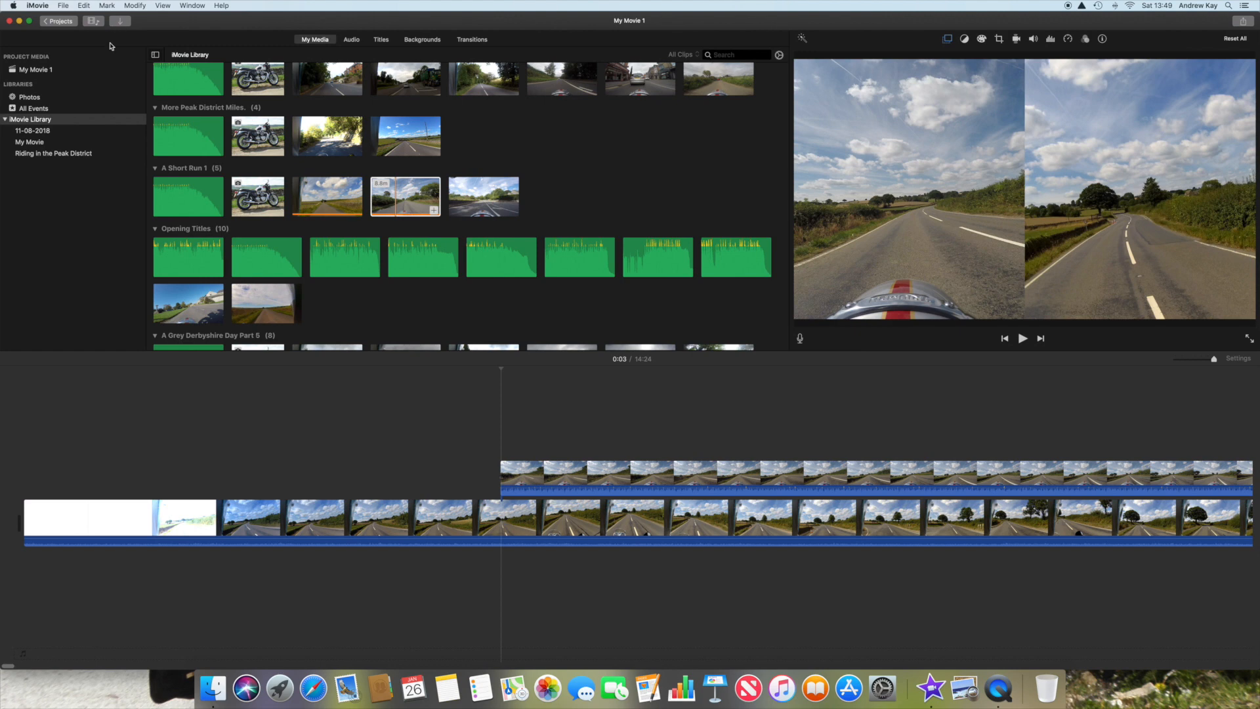
pyautogui.click(581, 476)
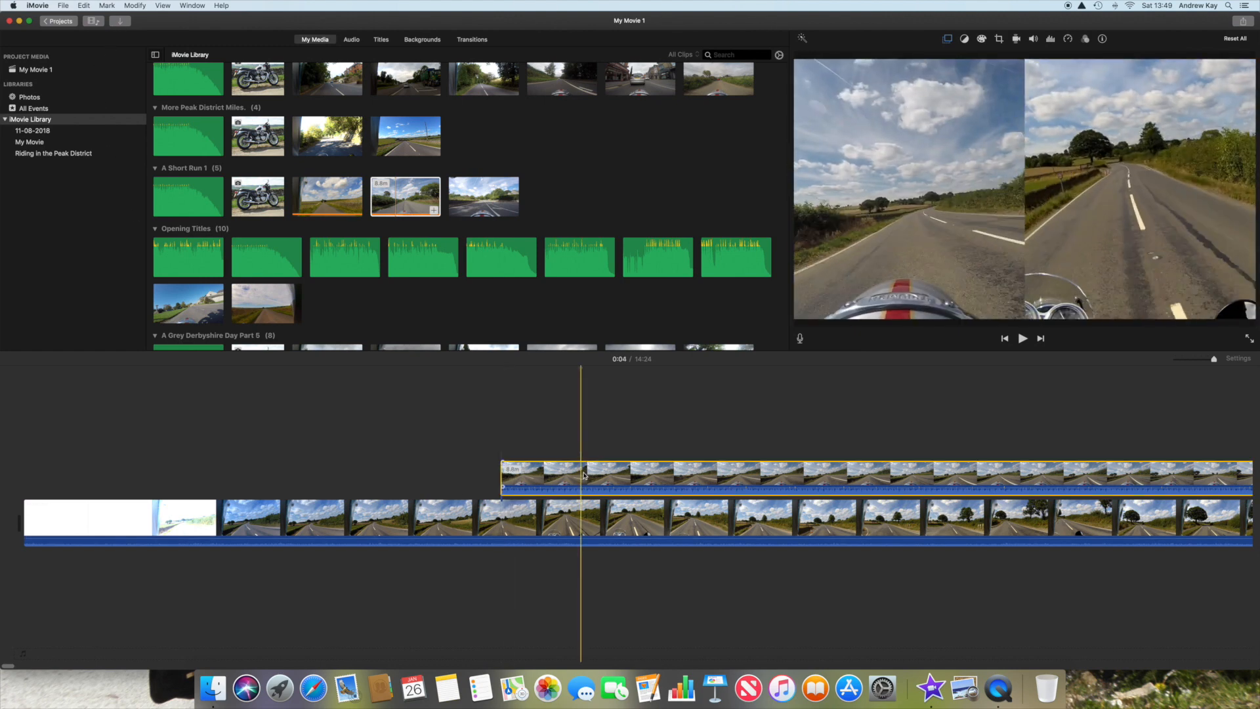
pyautogui.moveTo(632, 479); pyautogui.dragTo(201, 480)
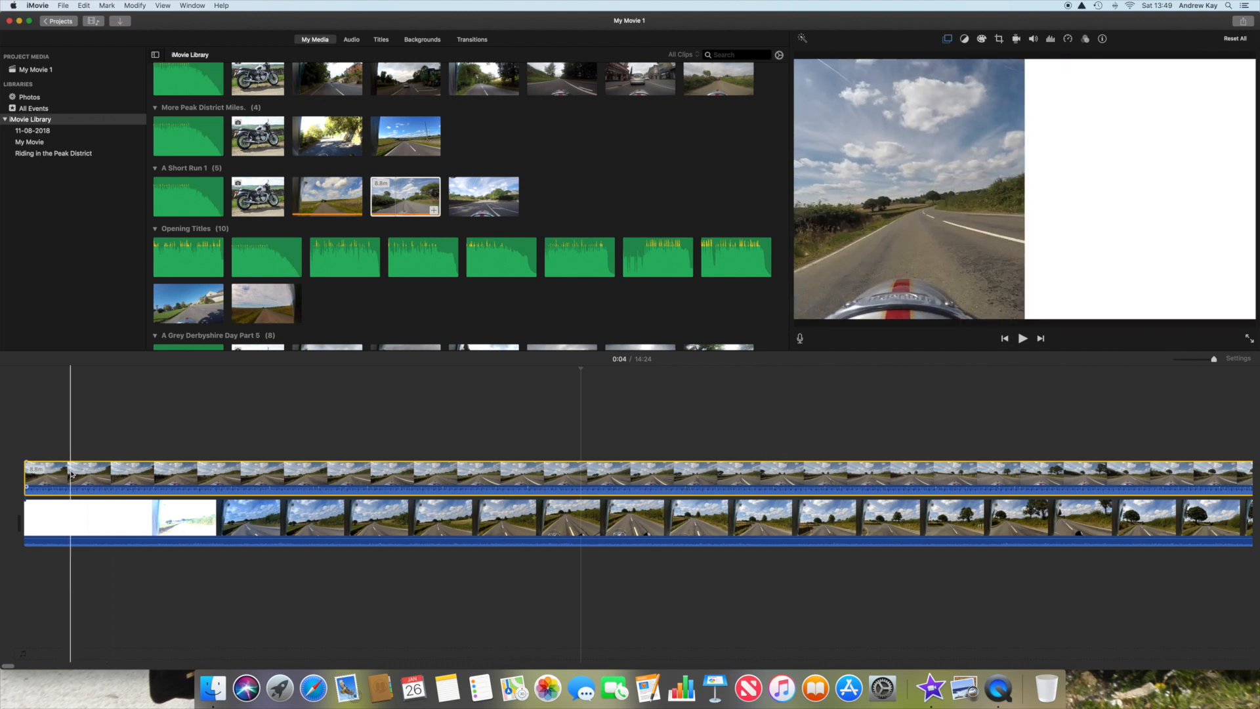
# Step: Split the overlay clip one thumbnail's width after the start of the timeline
pyautogui.click(68, 474)
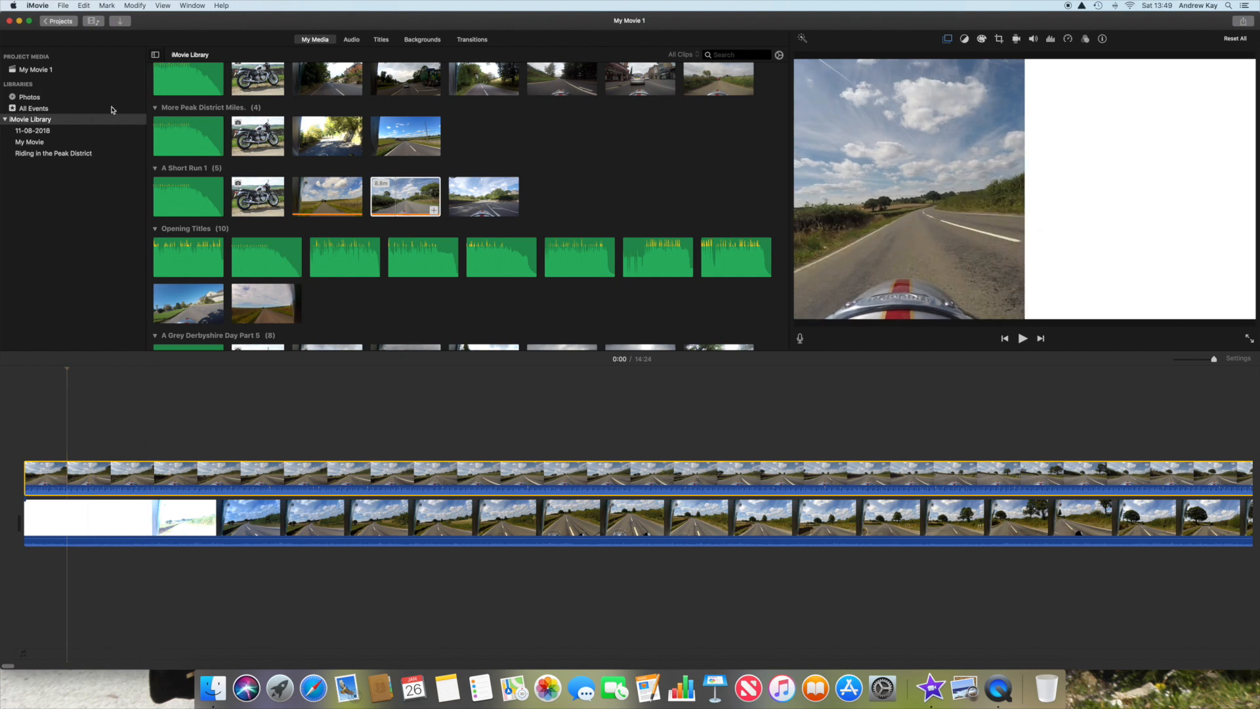
pyautogui.click(136, 6)
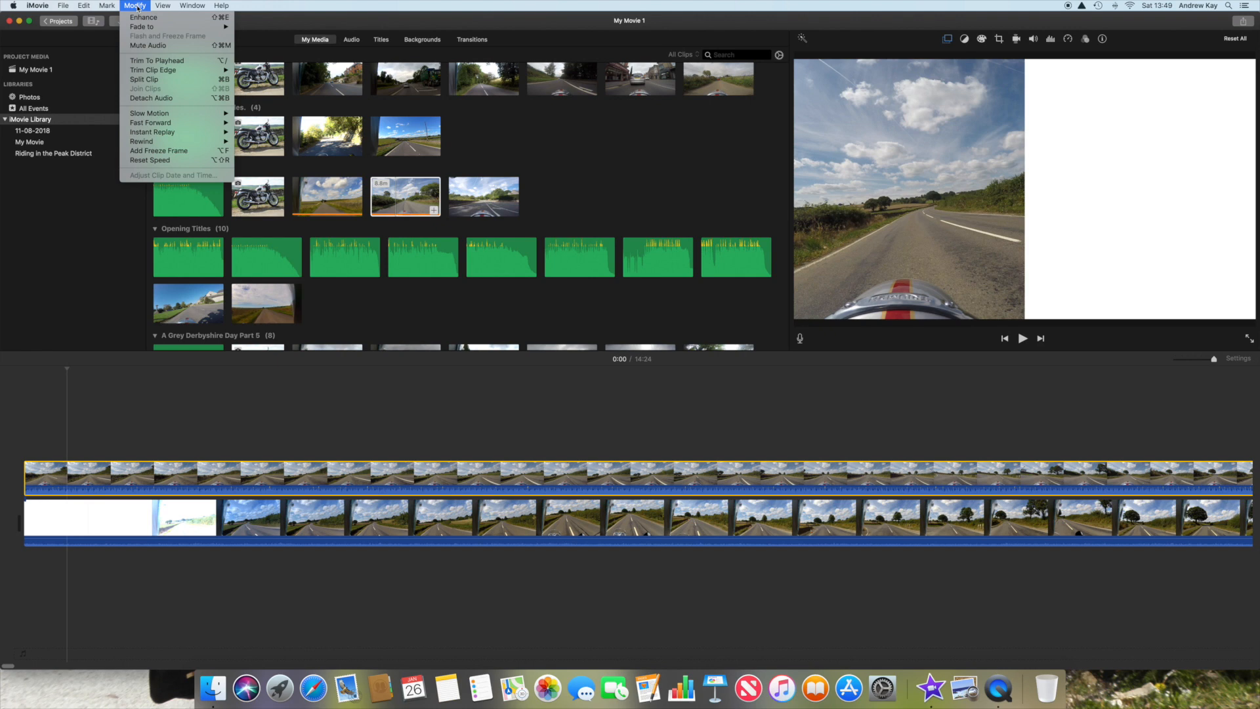
pyautogui.click(139, 81)
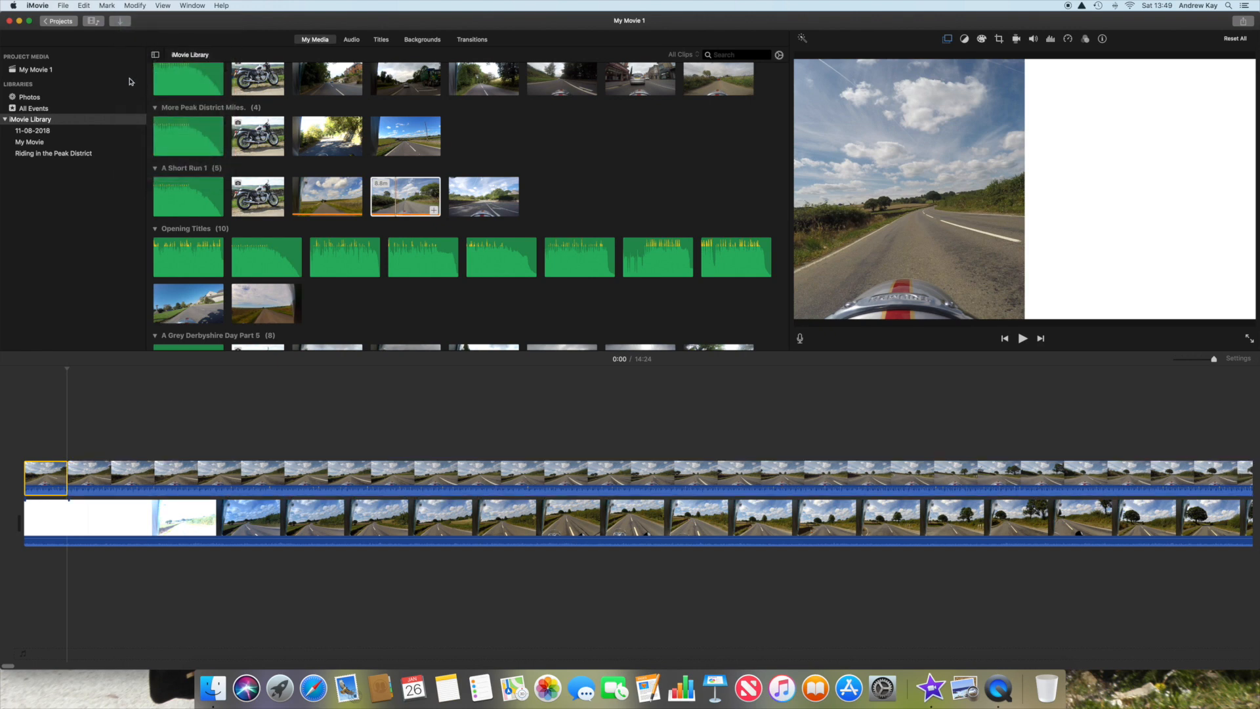
# Step: Delete the short first part of the overlay clip and move the remaining part back to the start of the timeline
pyautogui.click(108, 7)
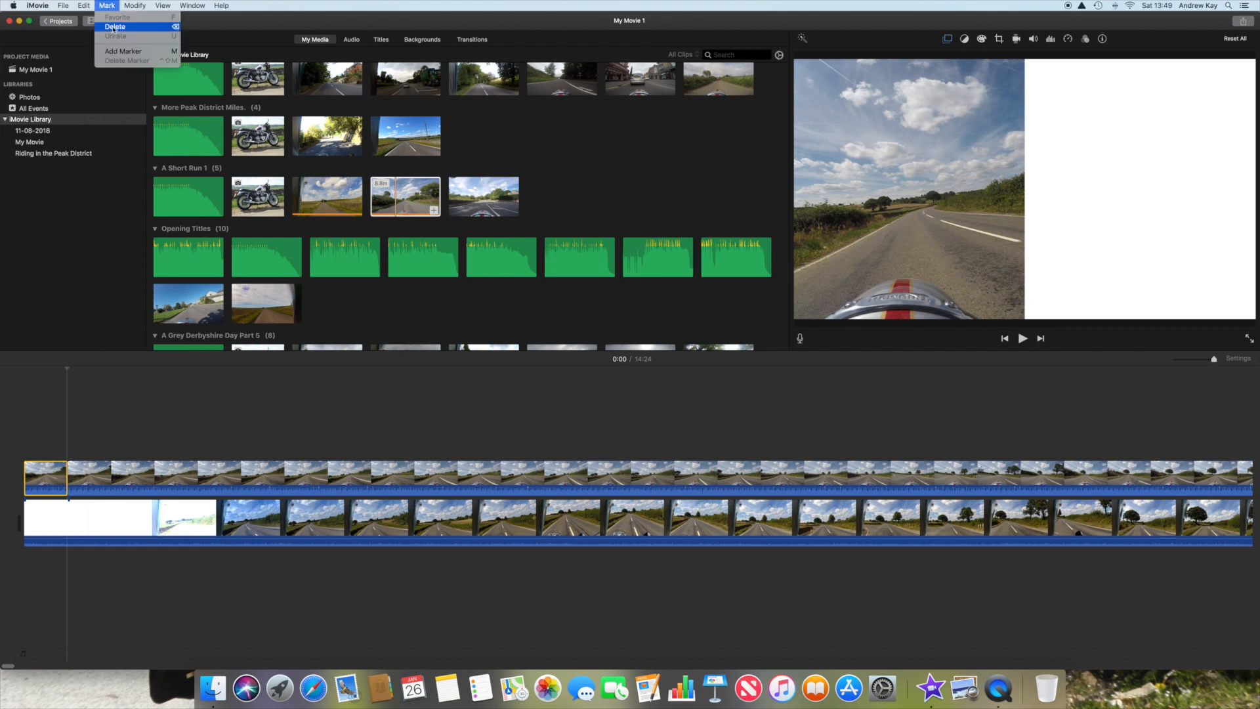
pyautogui.click(113, 27)
pyautogui.moveTo(202, 466); pyautogui.dragTo(141, 478)
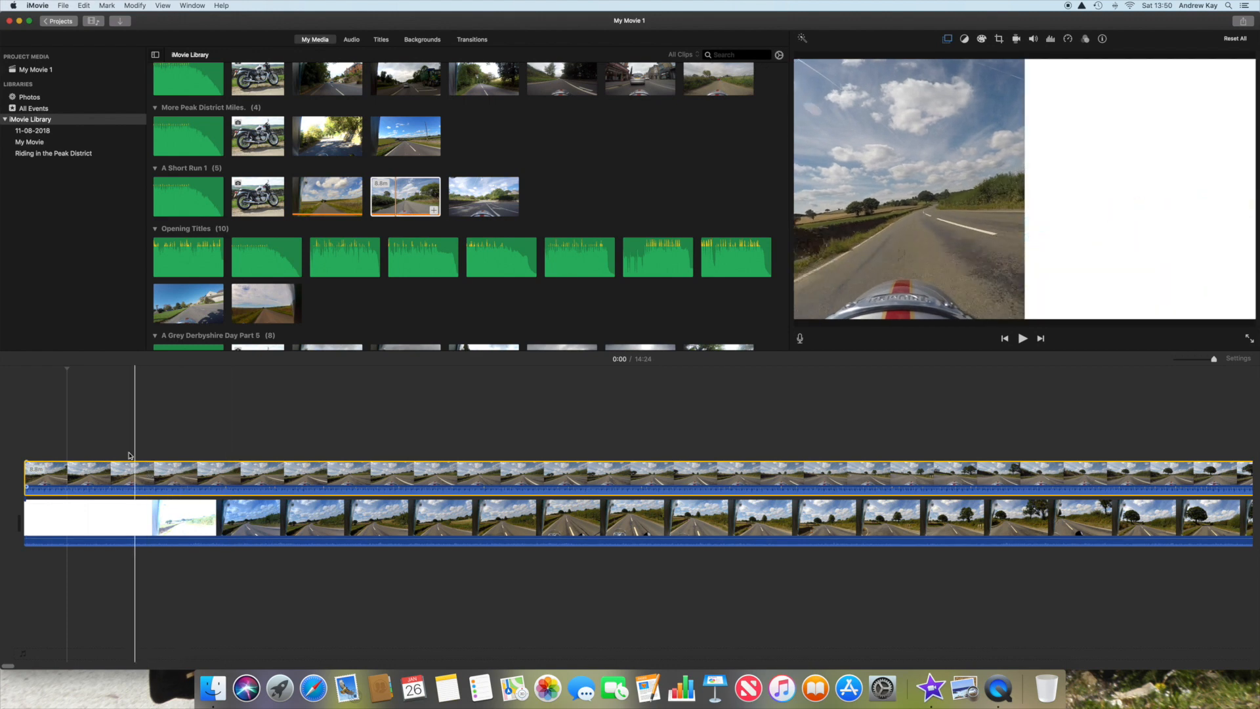
# Step: Undo the last move, deletion and split of the overlay clip
pyautogui.click(85, 6)
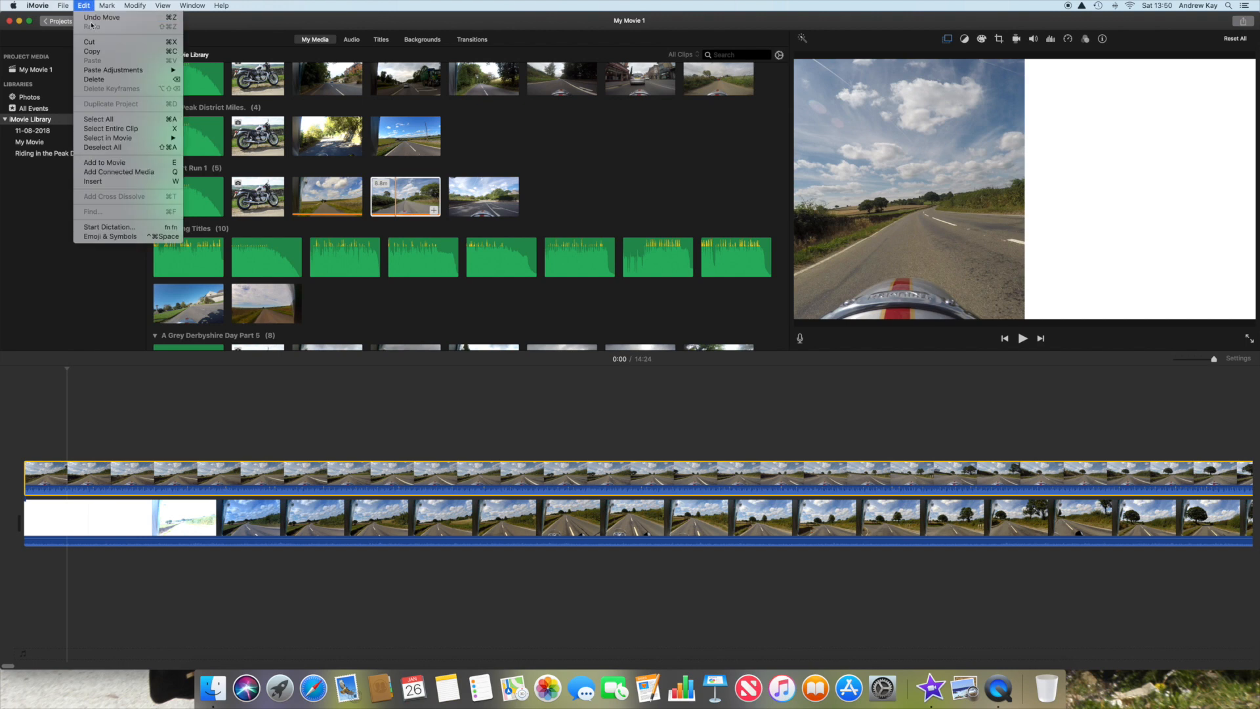
pyautogui.click(92, 18)
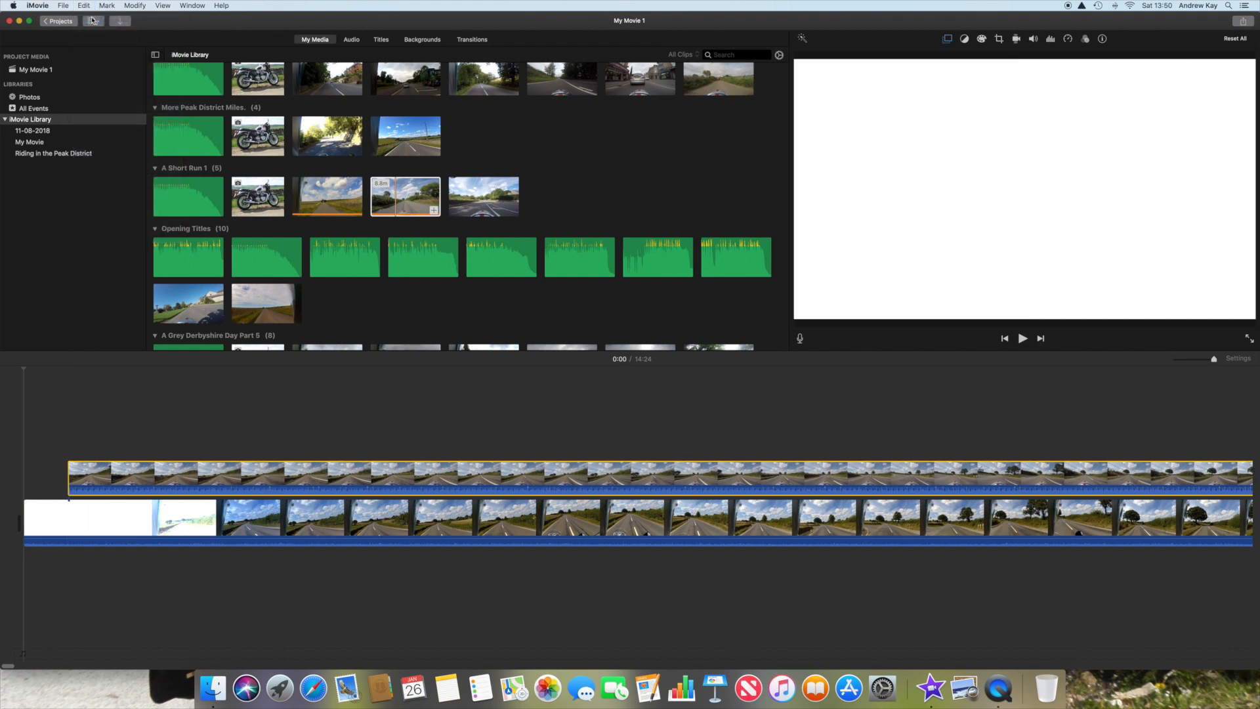
pyautogui.click(83, 6)
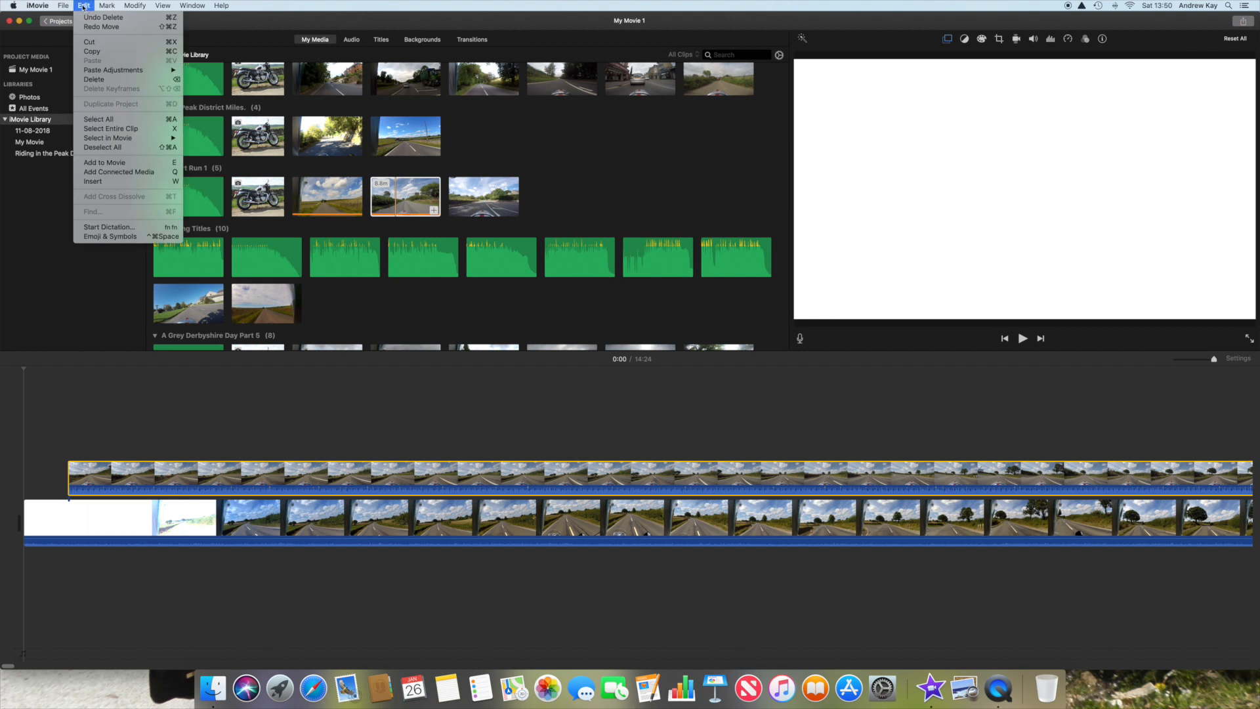
pyautogui.click(93, 18)
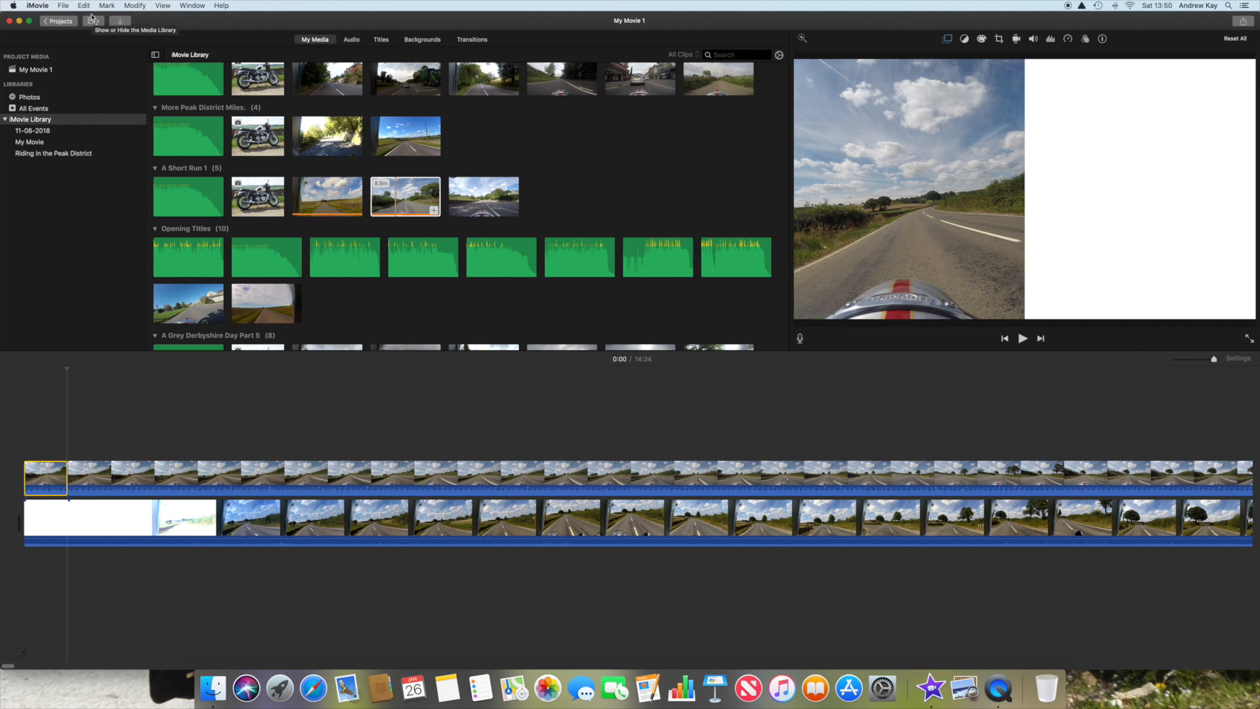
pyautogui.click(83, 7)
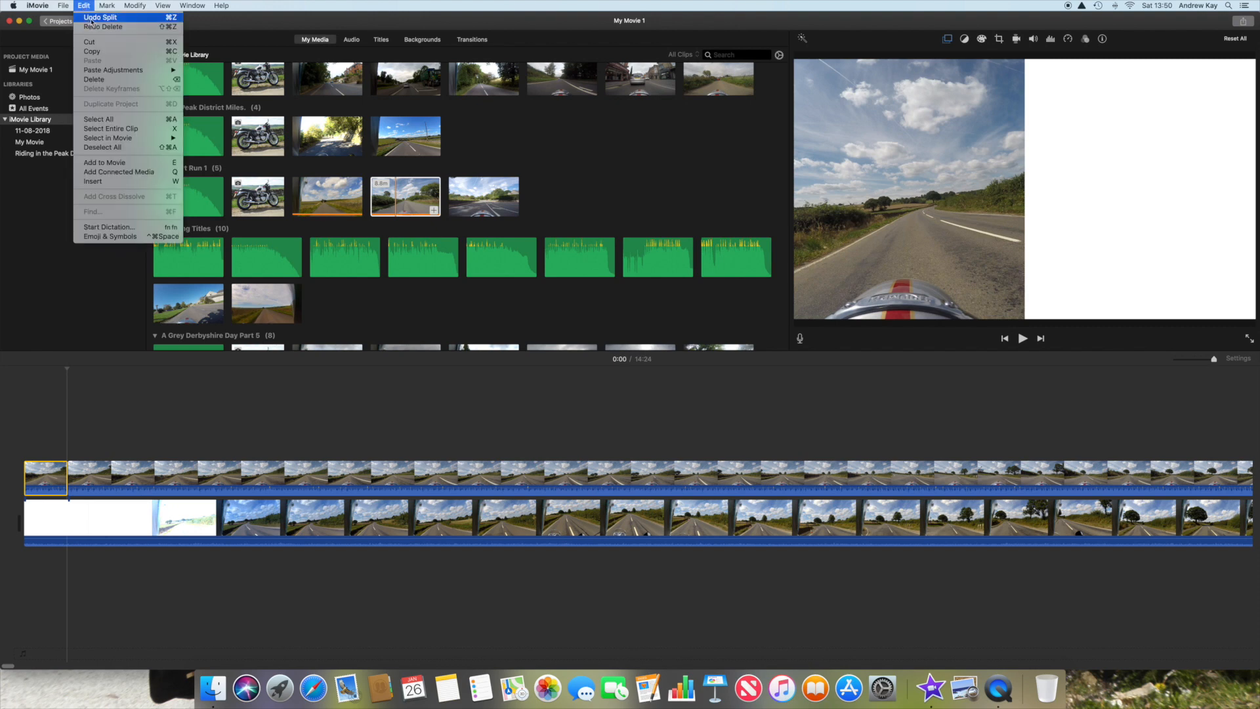
pyautogui.click(93, 18)
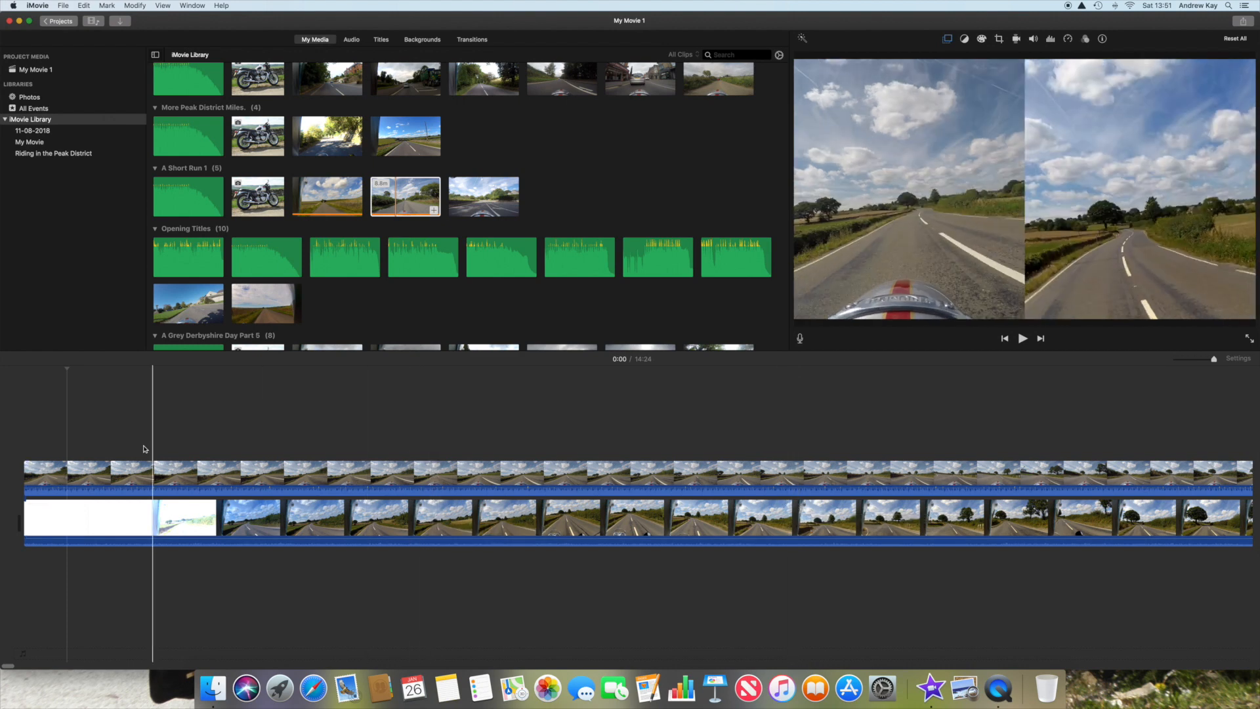
# Step: Split the overlay clip about half a thumbnail's width after the start of the timeline
pyautogui.click(46, 463)
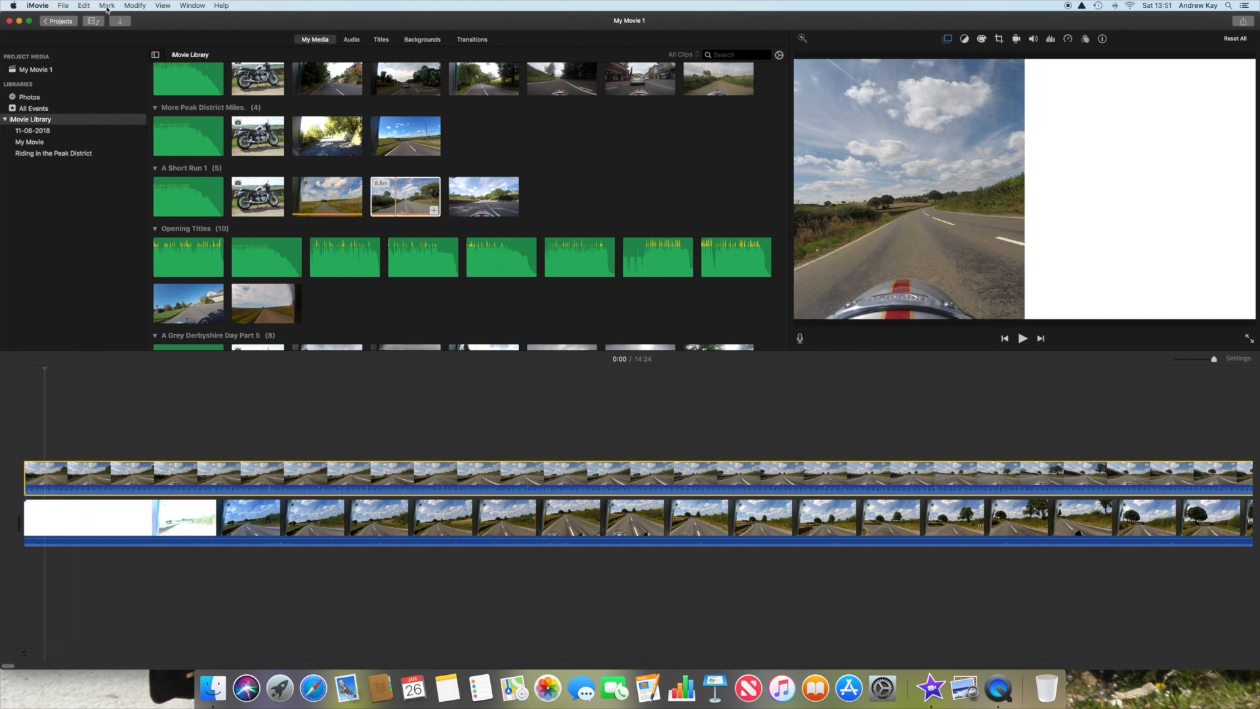
pyautogui.click(135, 6)
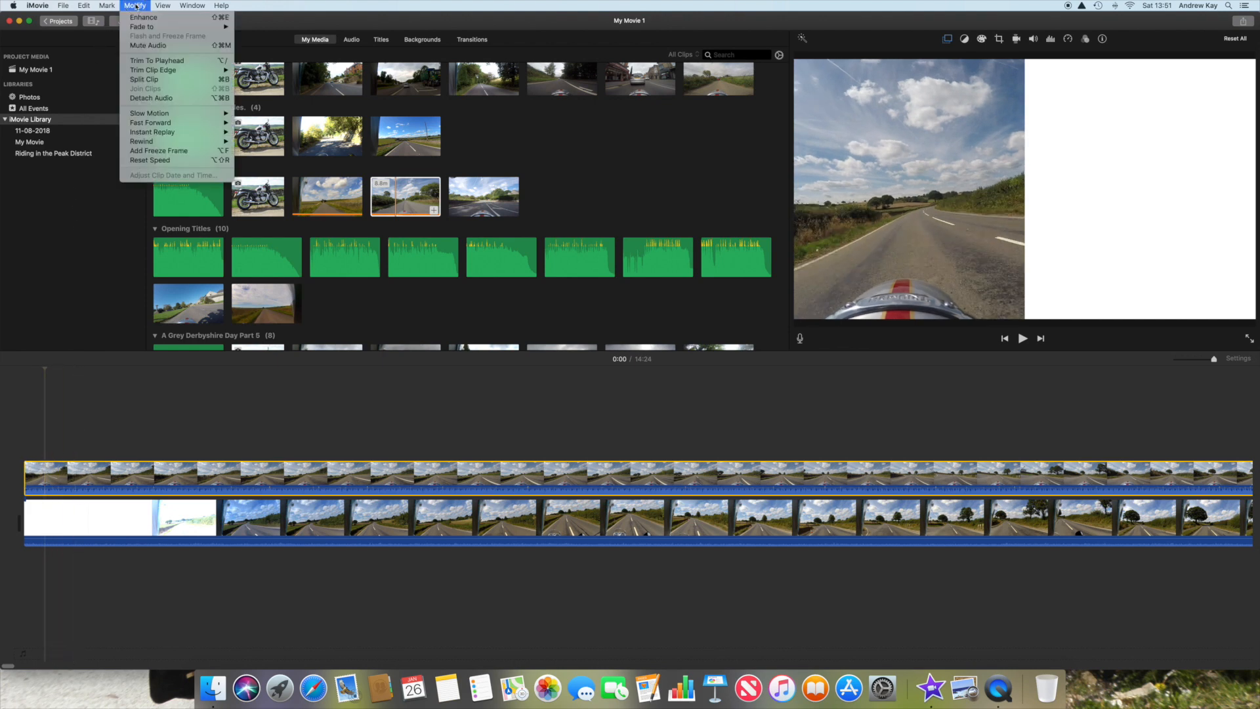
pyautogui.click(145, 81)
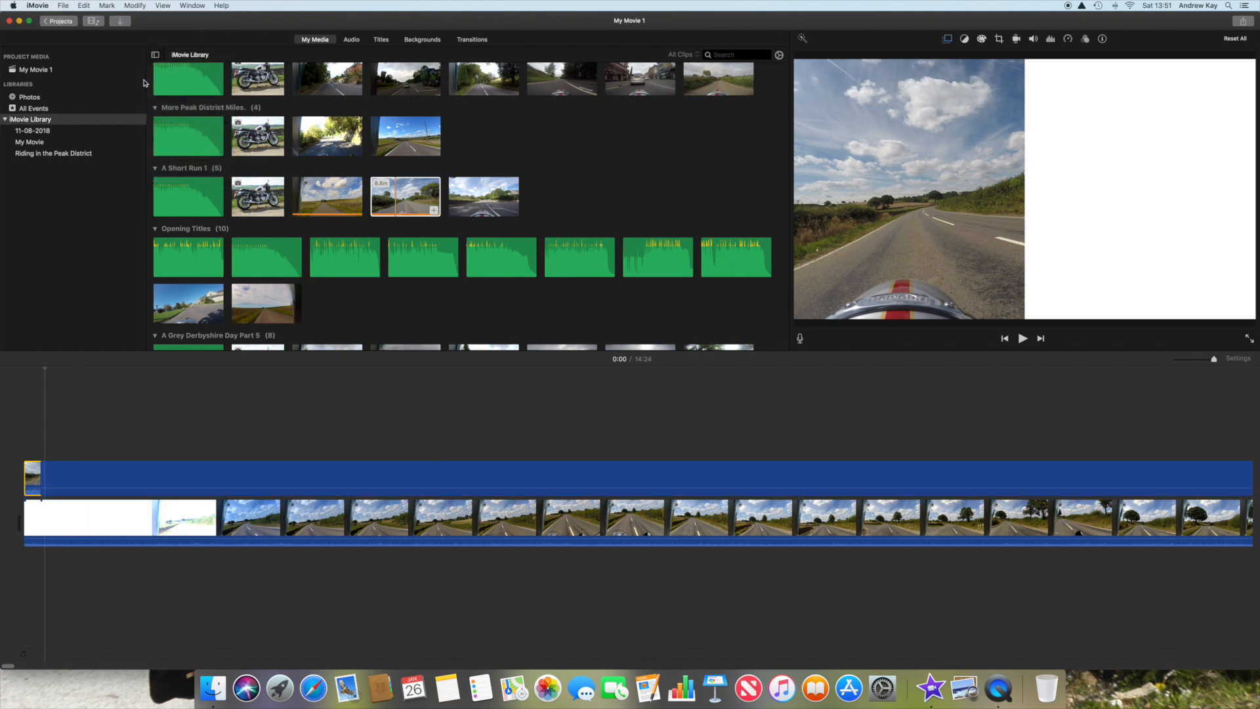
# Step: Delete the tiny first piece of the overlay clip and shift the remaining part to the start of the timeline
pyautogui.click(106, 6)
pyautogui.click(114, 27)
pyautogui.moveTo(206, 482); pyautogui.dragTo(189, 483)
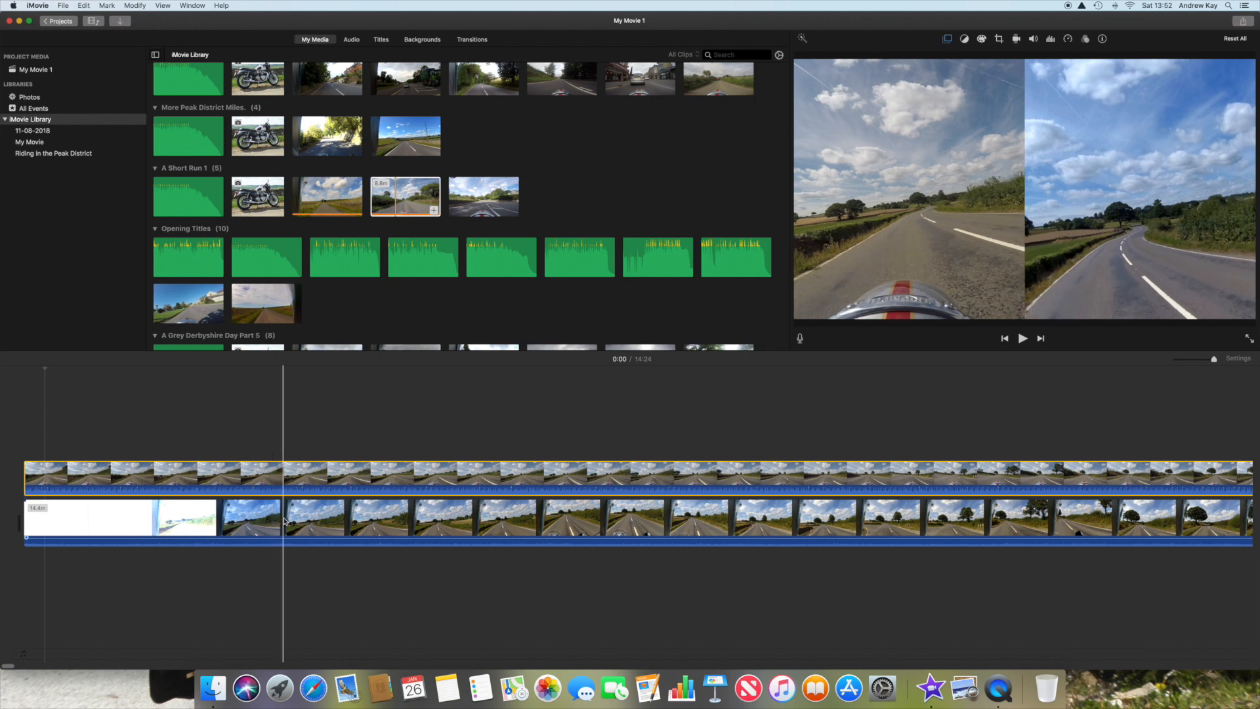
# Step: Split the overlay clip at 0:01, just after the main clip's white opening, and delete the part before it
pyautogui.hscroll(1, 287, 521)
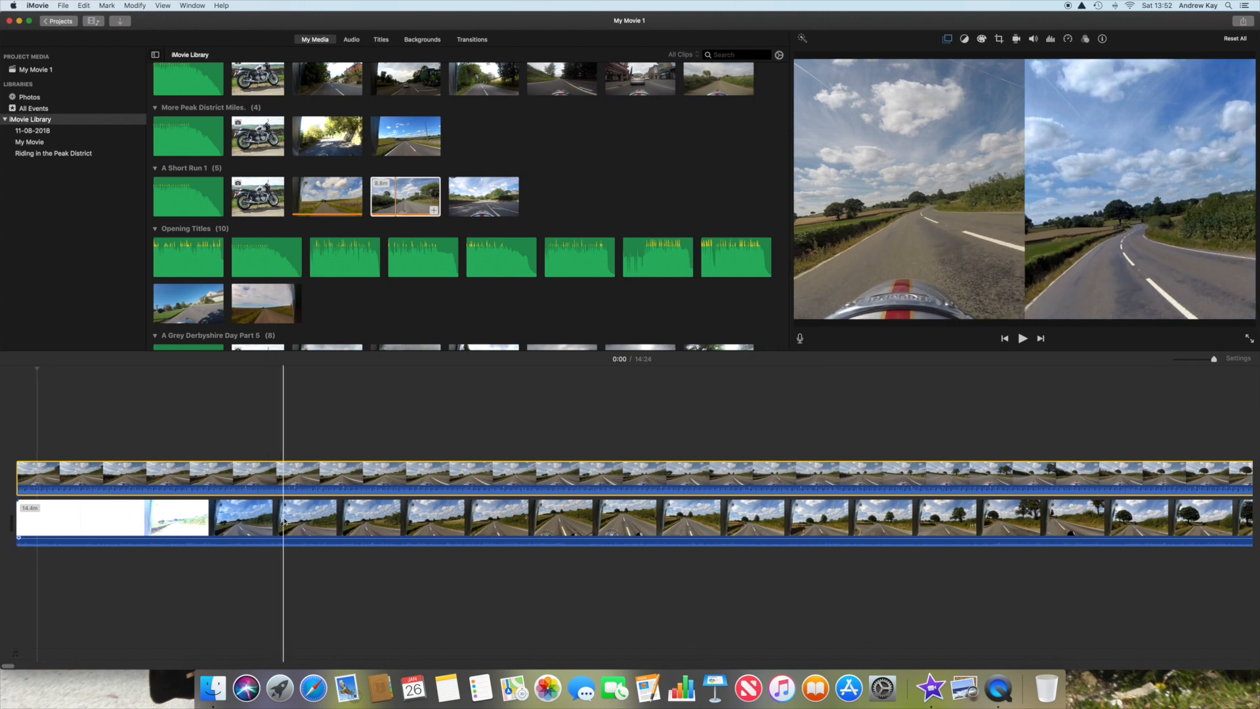
pyautogui.click(277, 520)
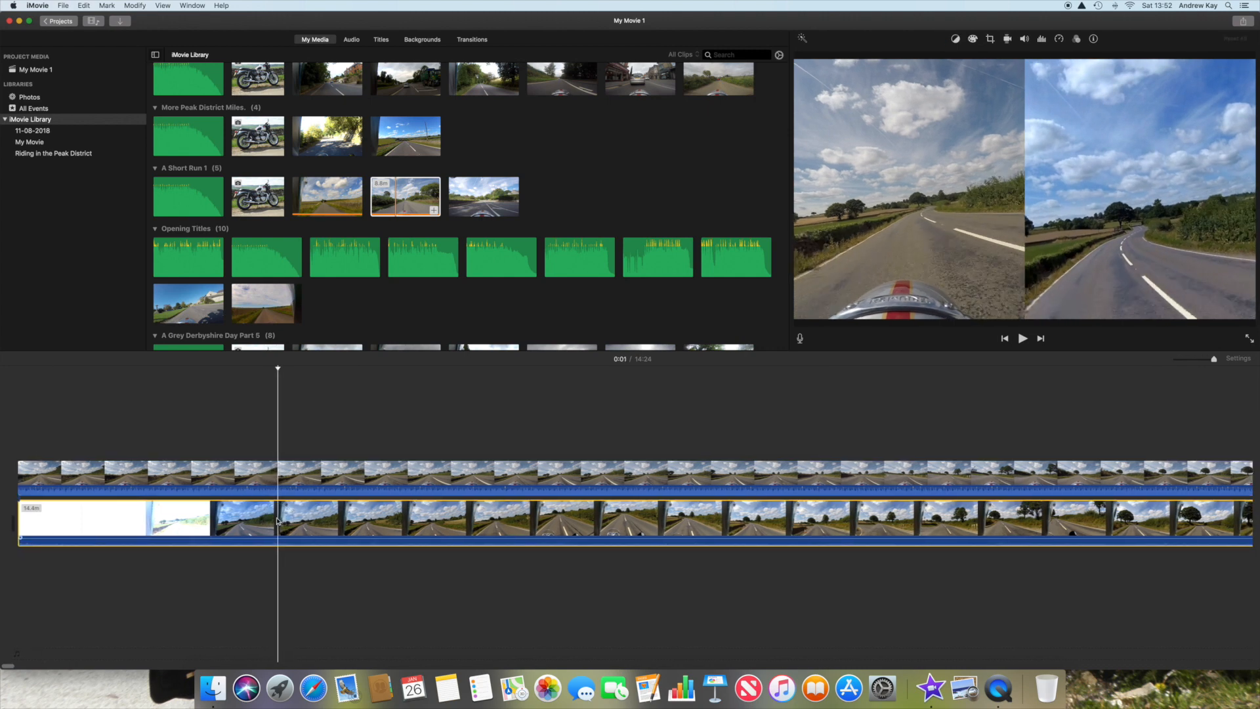
pyautogui.hscroll(-1, 276, 522)
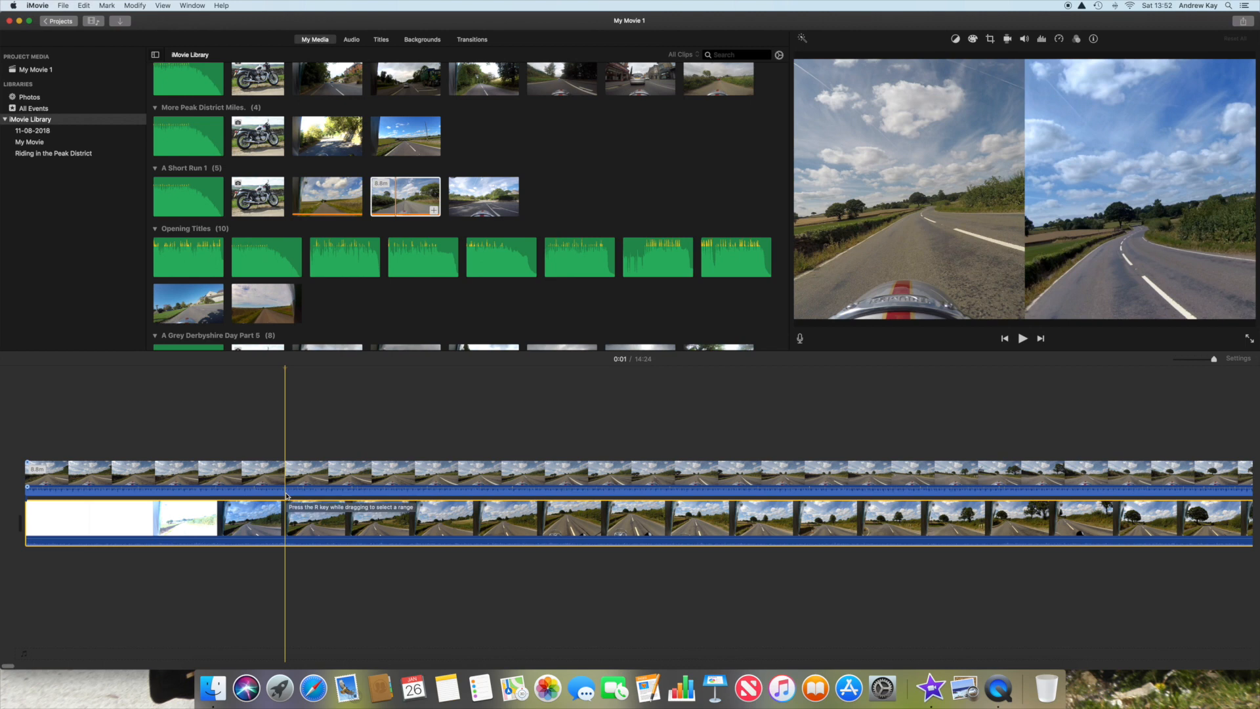
pyautogui.click(287, 496)
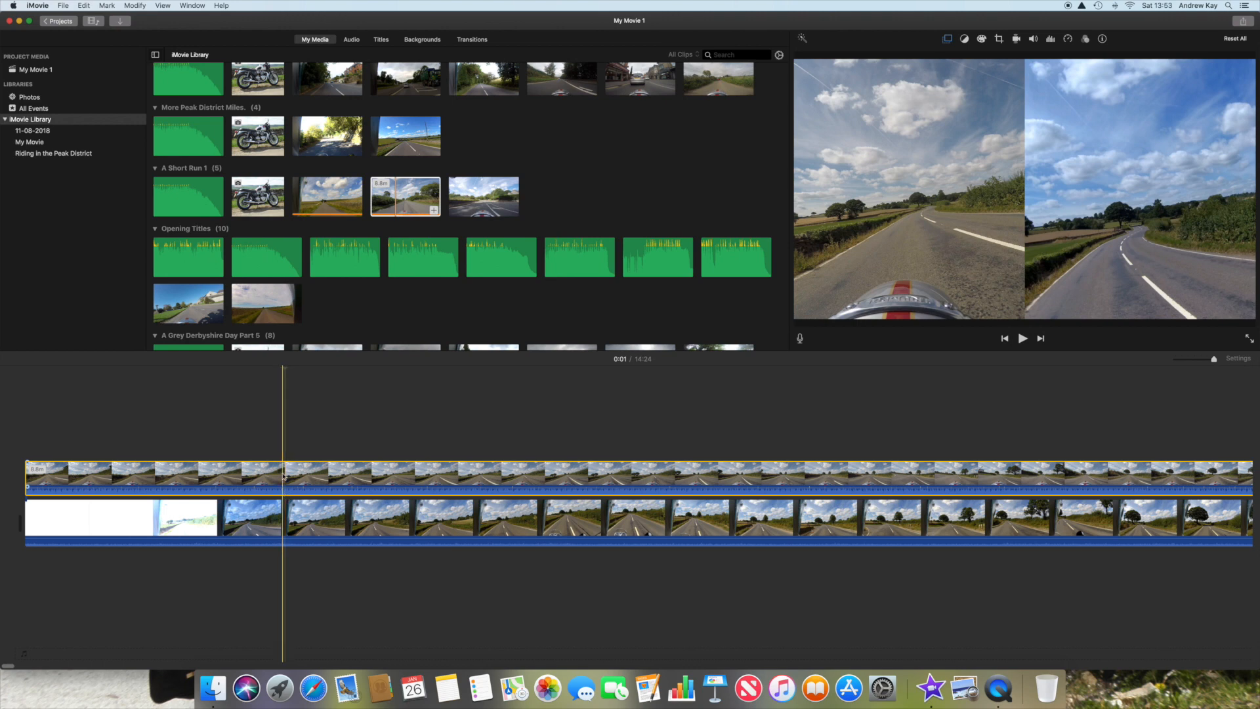
pyautogui.click(135, 6)
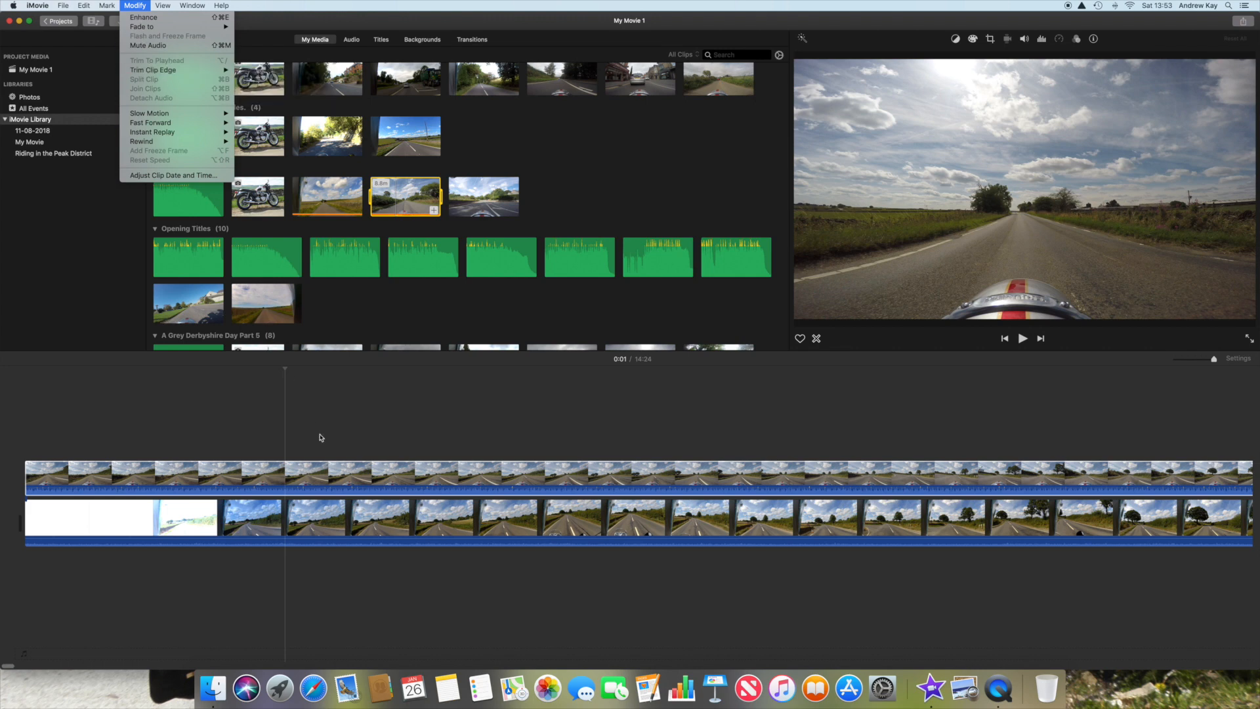
pyautogui.click(284, 468)
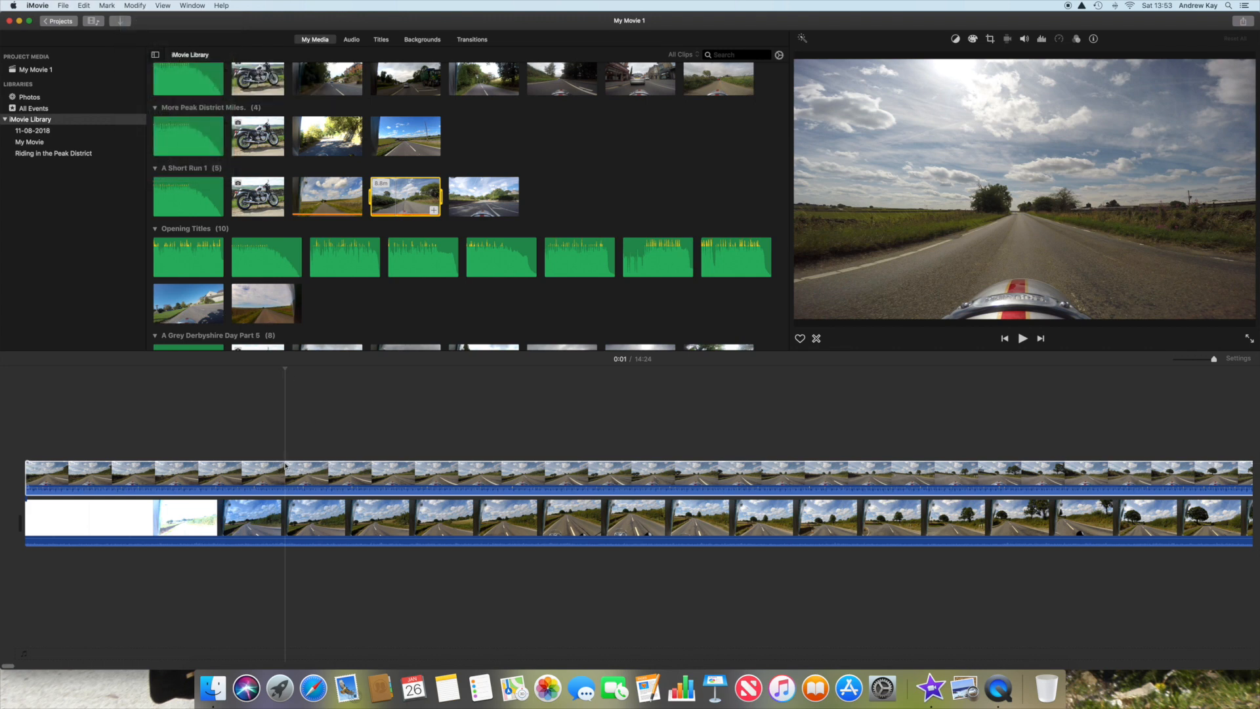
pyautogui.click(285, 468)
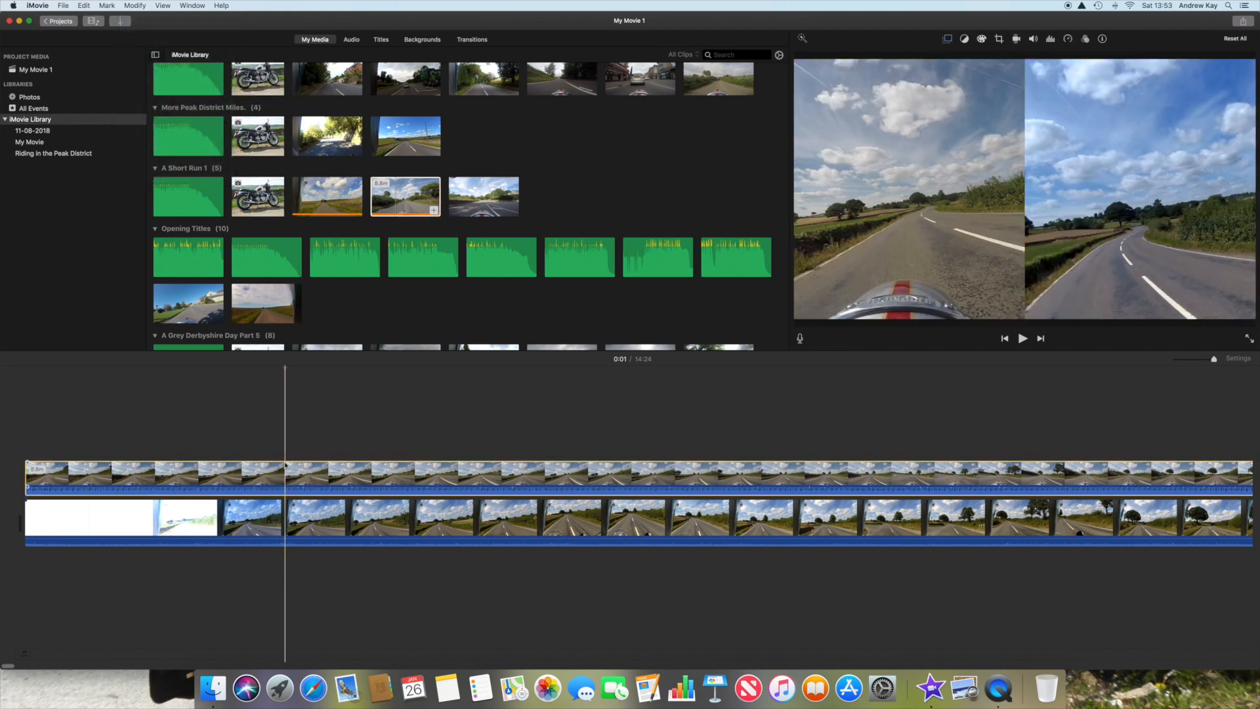
pyautogui.click(135, 6)
pyautogui.click(144, 79)
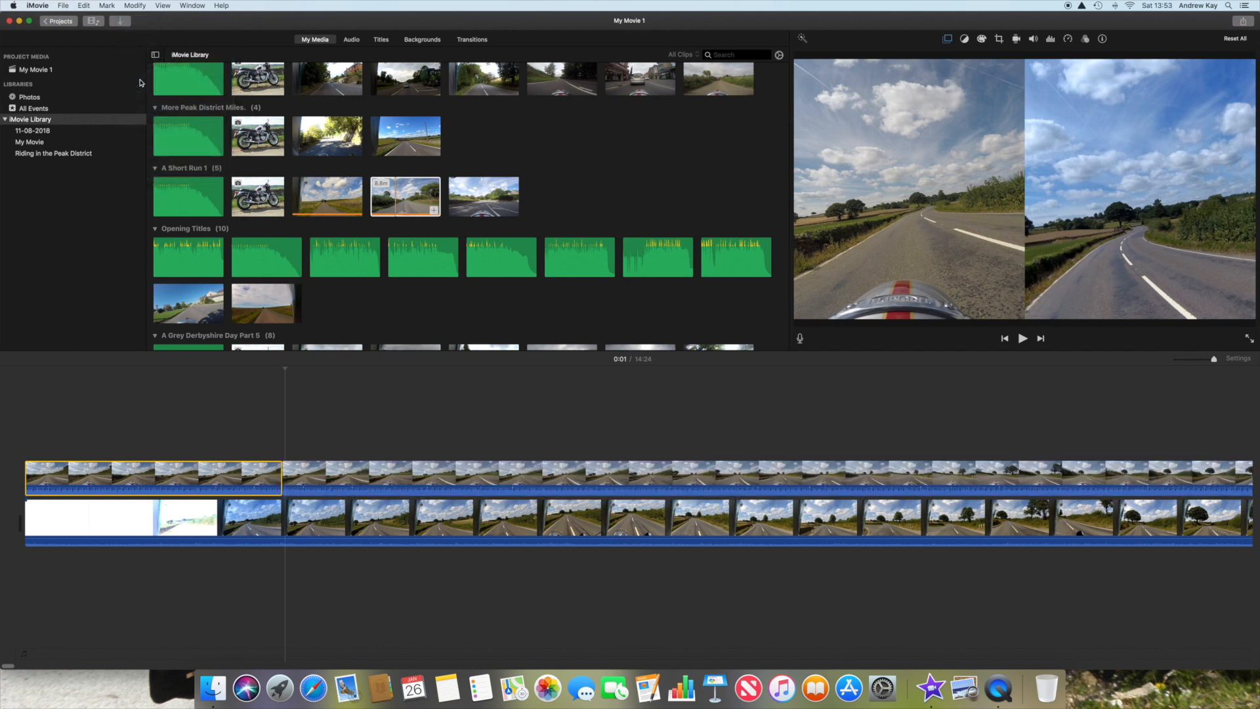
pyautogui.click(106, 6)
pyautogui.click(113, 28)
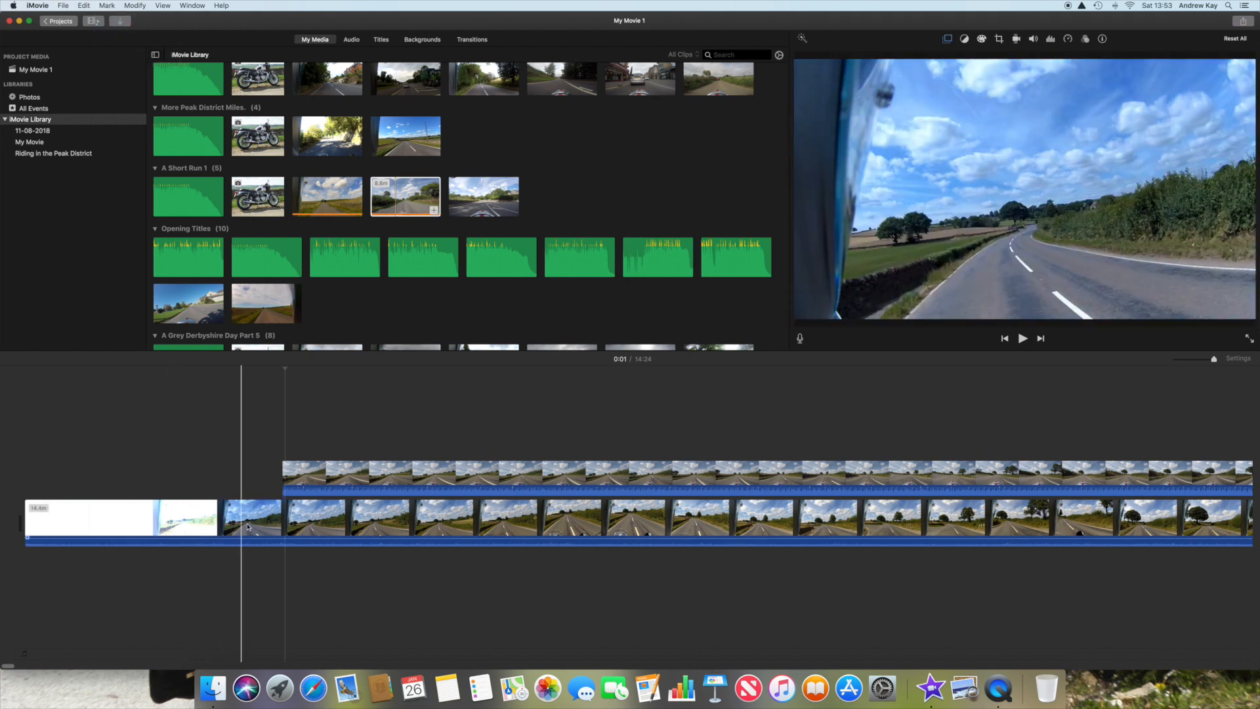
# Step: Split the main clip at 0:01, where the overlay clip begins, and delete its opening part containing the white frames
pyautogui.click(283, 527)
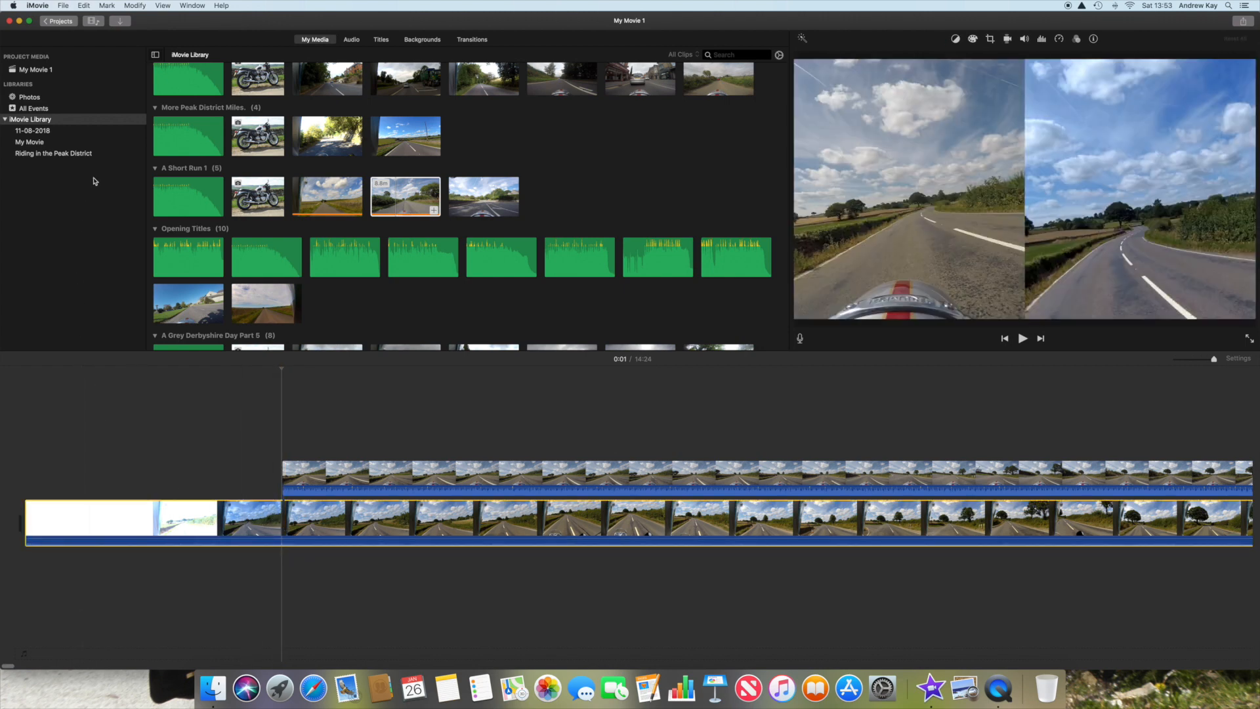
pyautogui.click(136, 6)
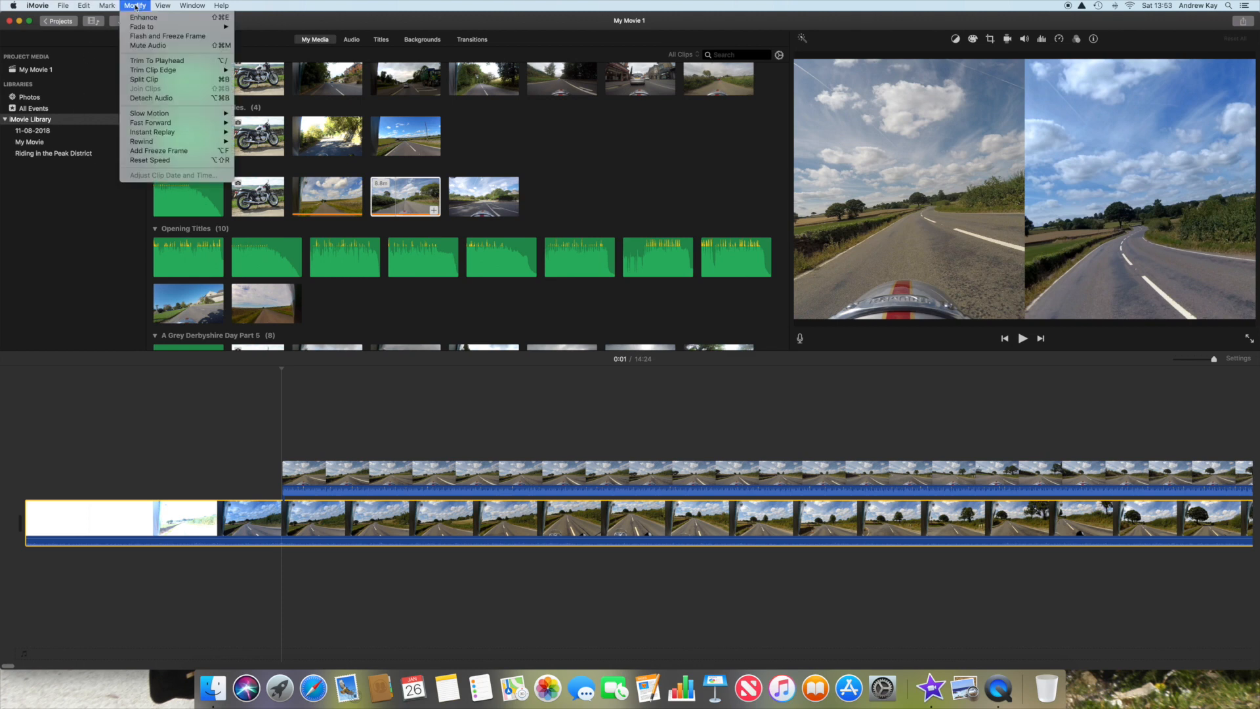
pyautogui.click(144, 79)
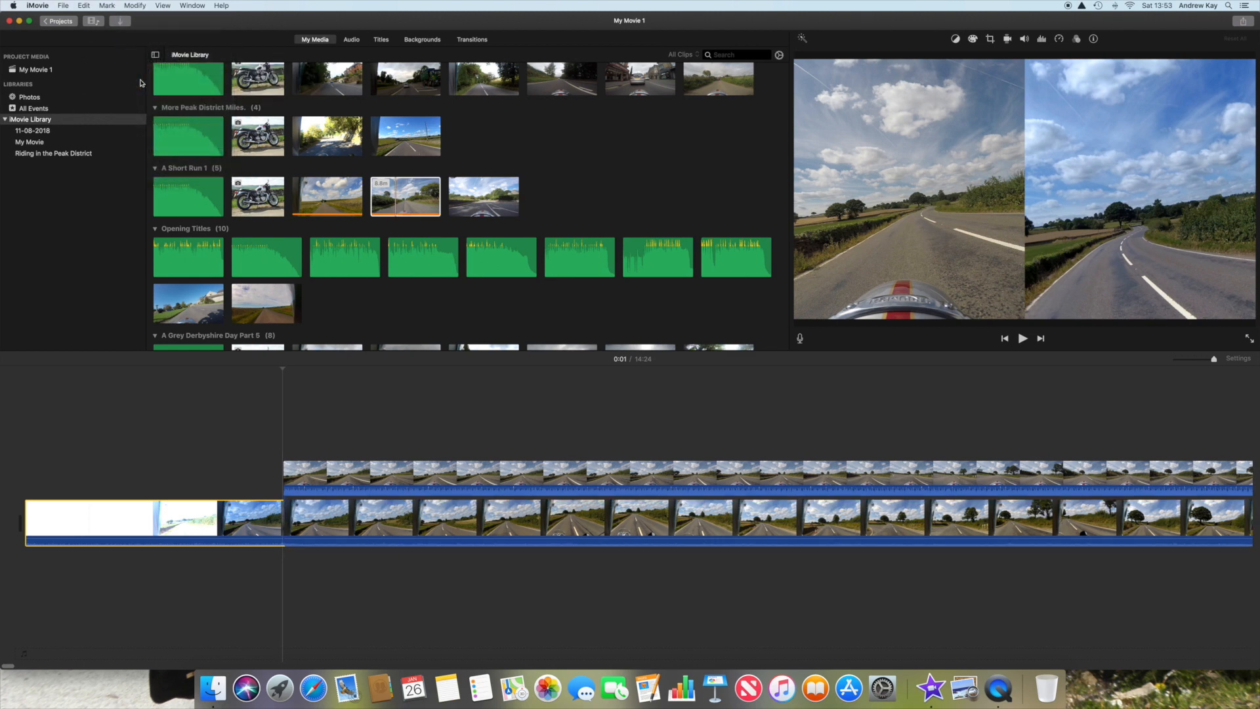
pyautogui.click(106, 6)
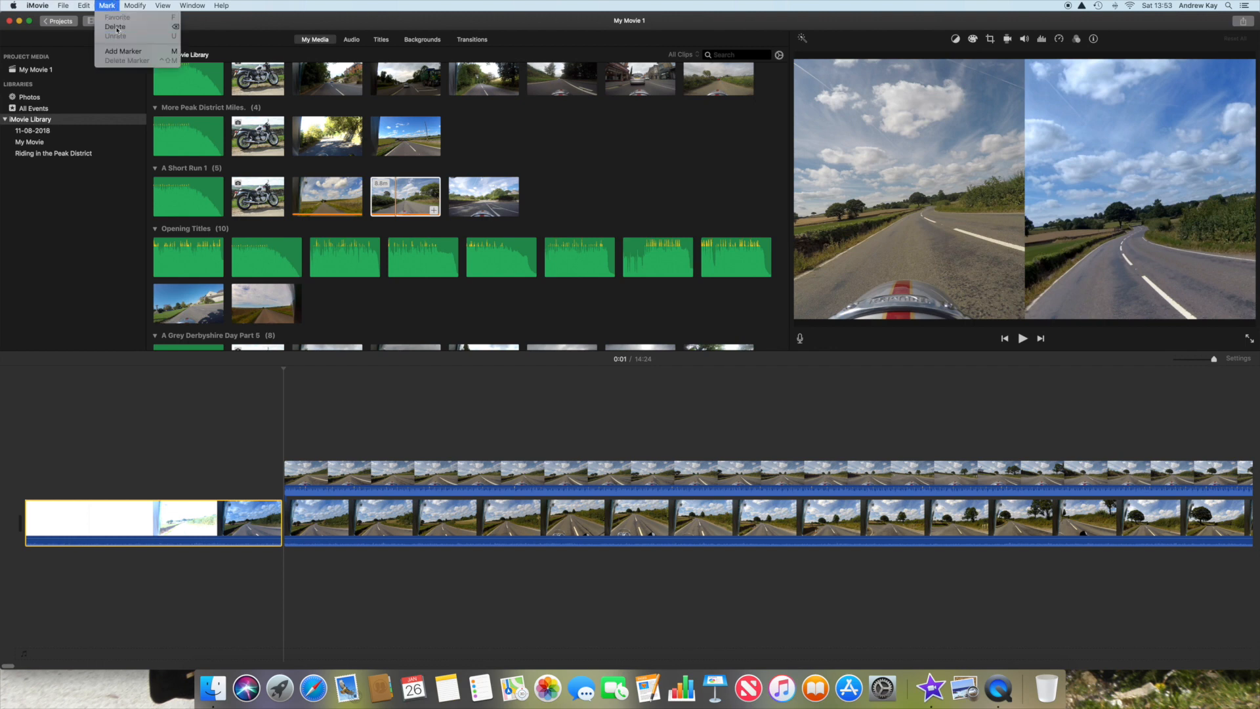
pyautogui.click(119, 28)
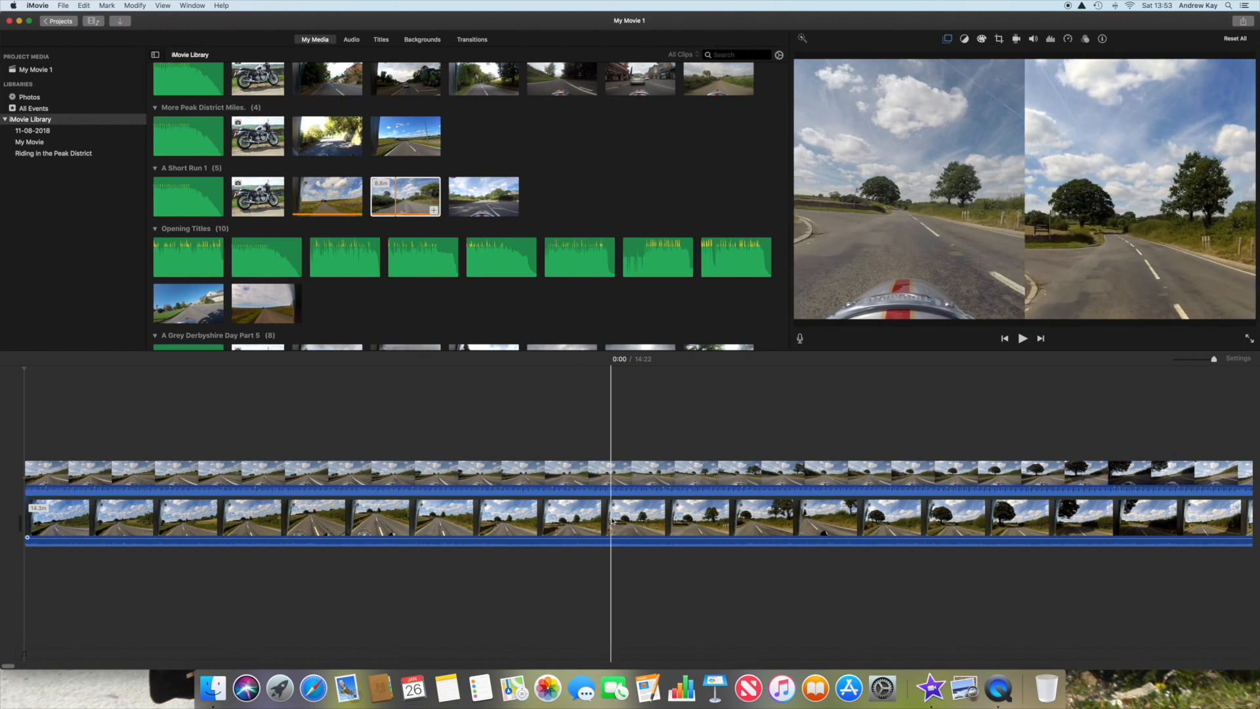
# Step: Play the split-screen video from 0:13 to check that both views stay synchronised
pyautogui.hscroll(10, 611, 518)
pyautogui.hscroll(1, 616, 521)
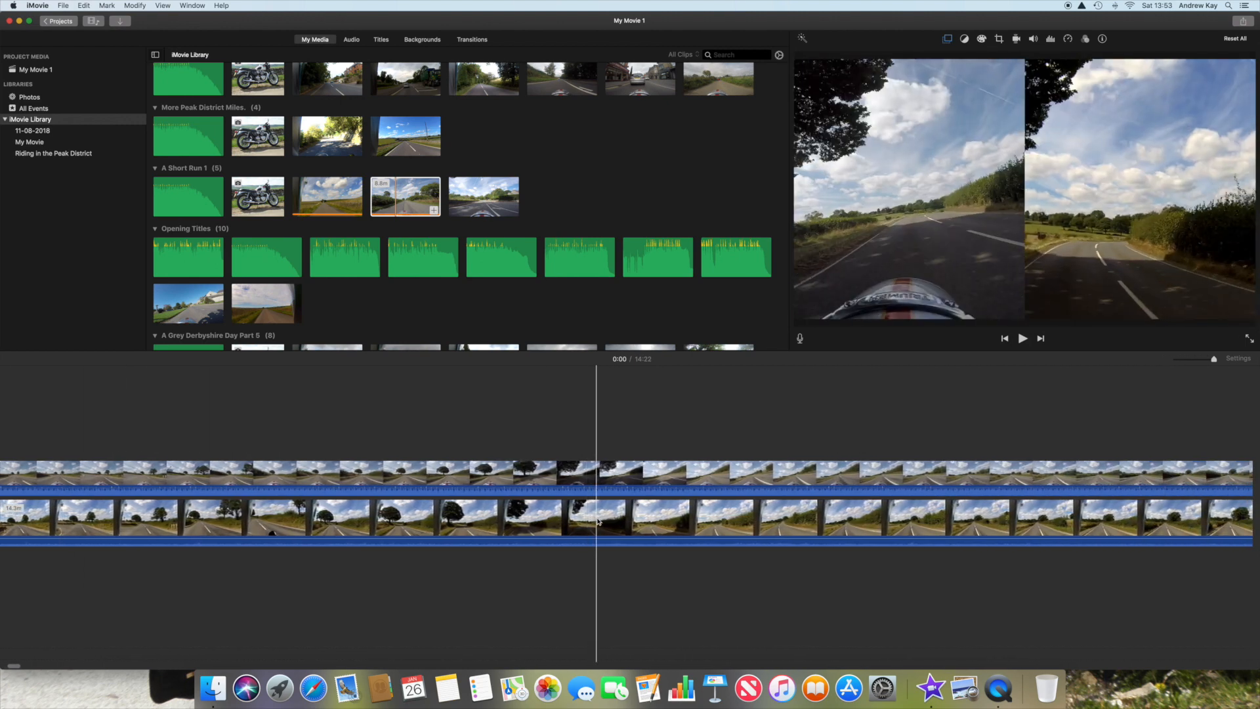
pyautogui.hscroll(10, 591, 523)
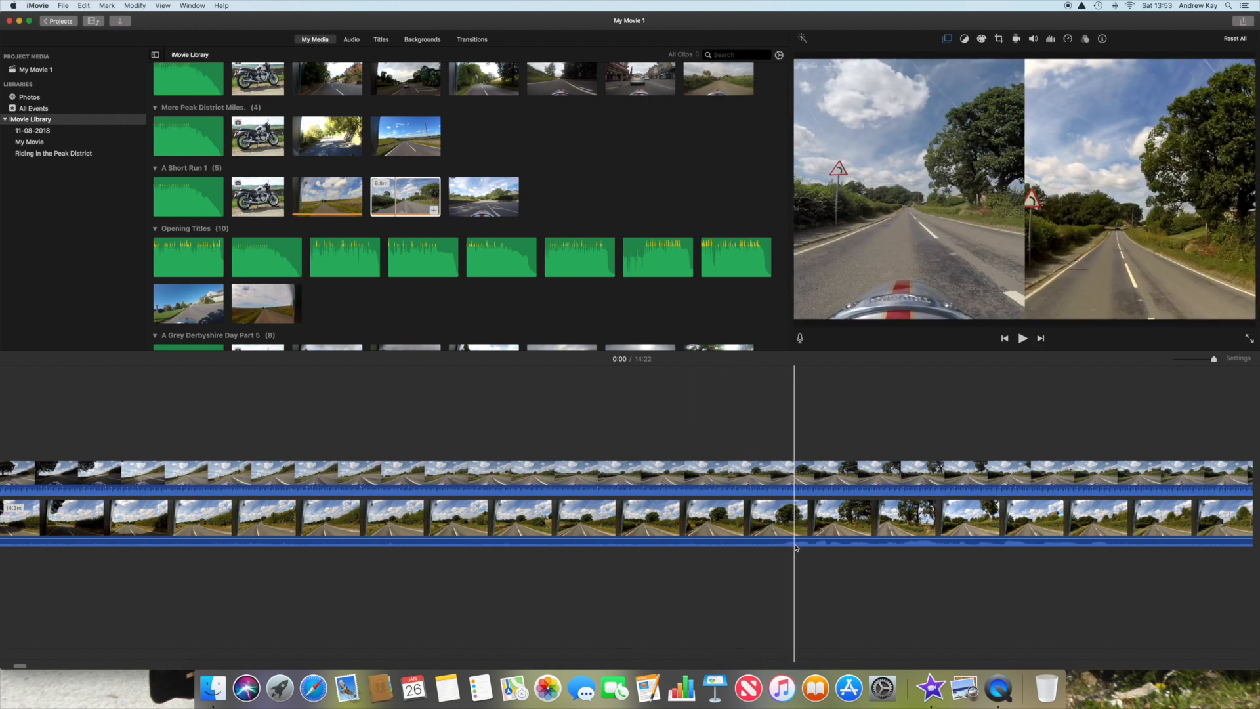
pyautogui.click(751, 530)
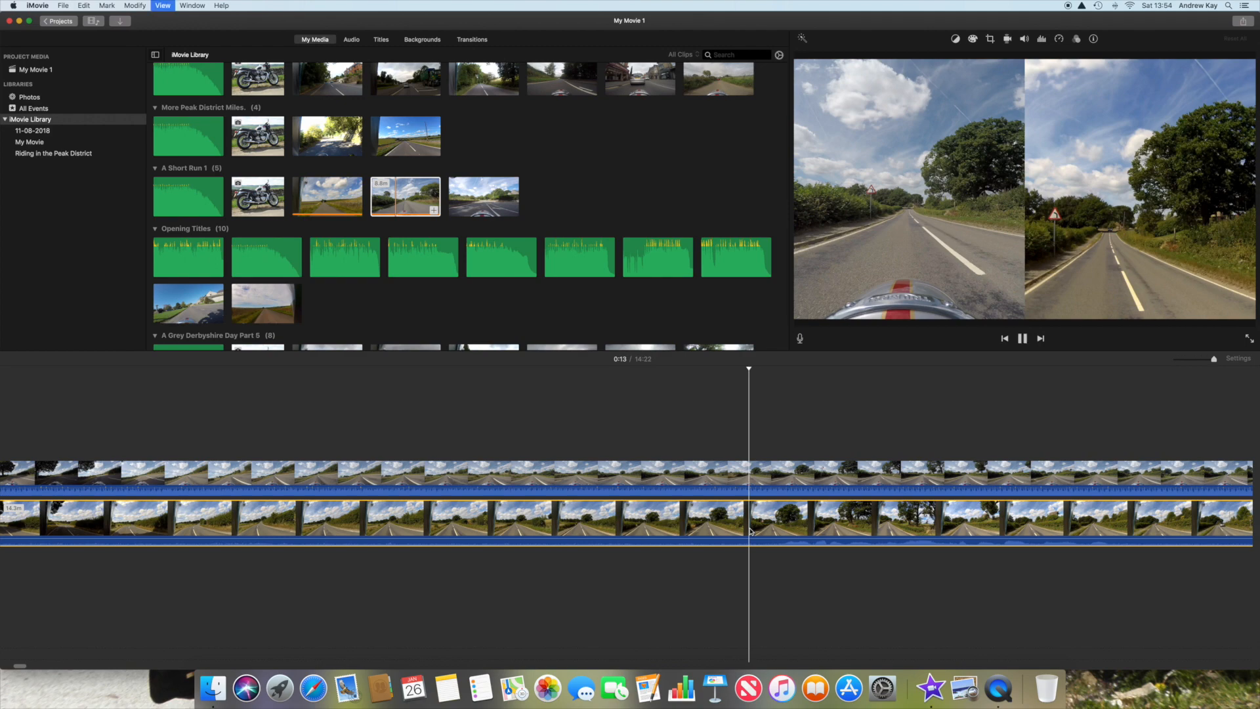
pyautogui.press('space')
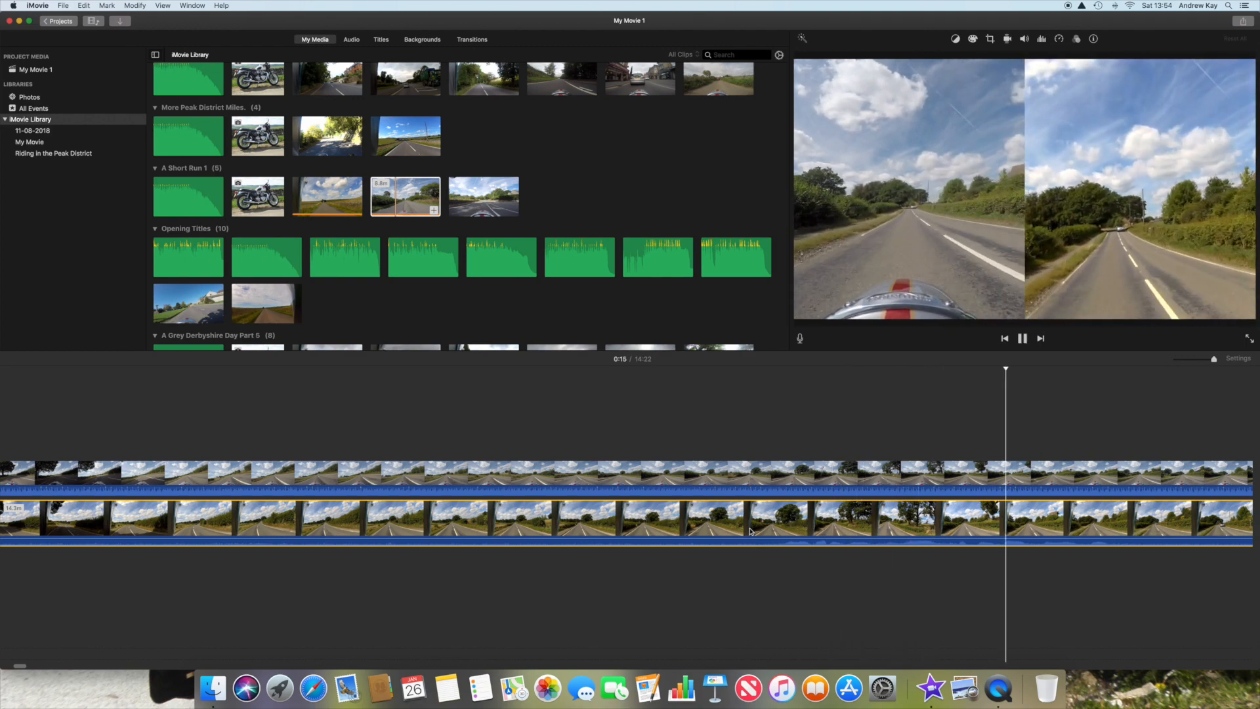
pyautogui.press('space')
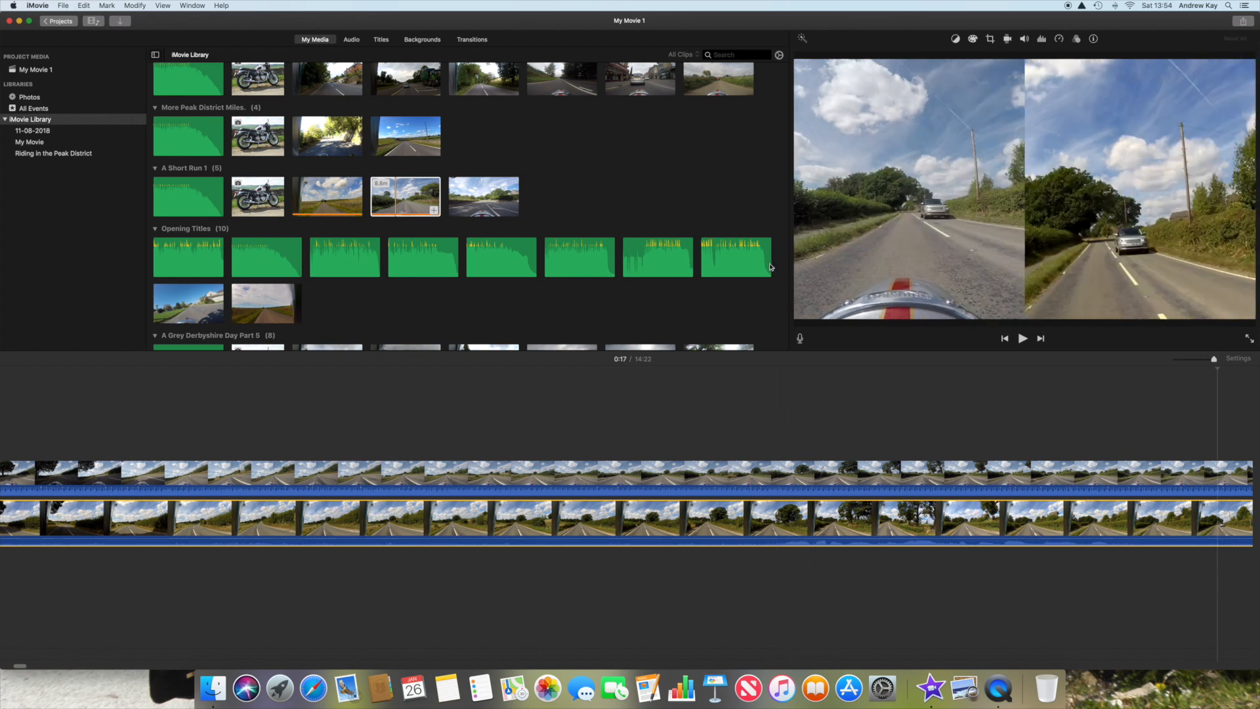
# Step: Set the main clip's volume to 200% and play the split-screen video from 0:13 to check the sound
pyautogui.click(1024, 39)
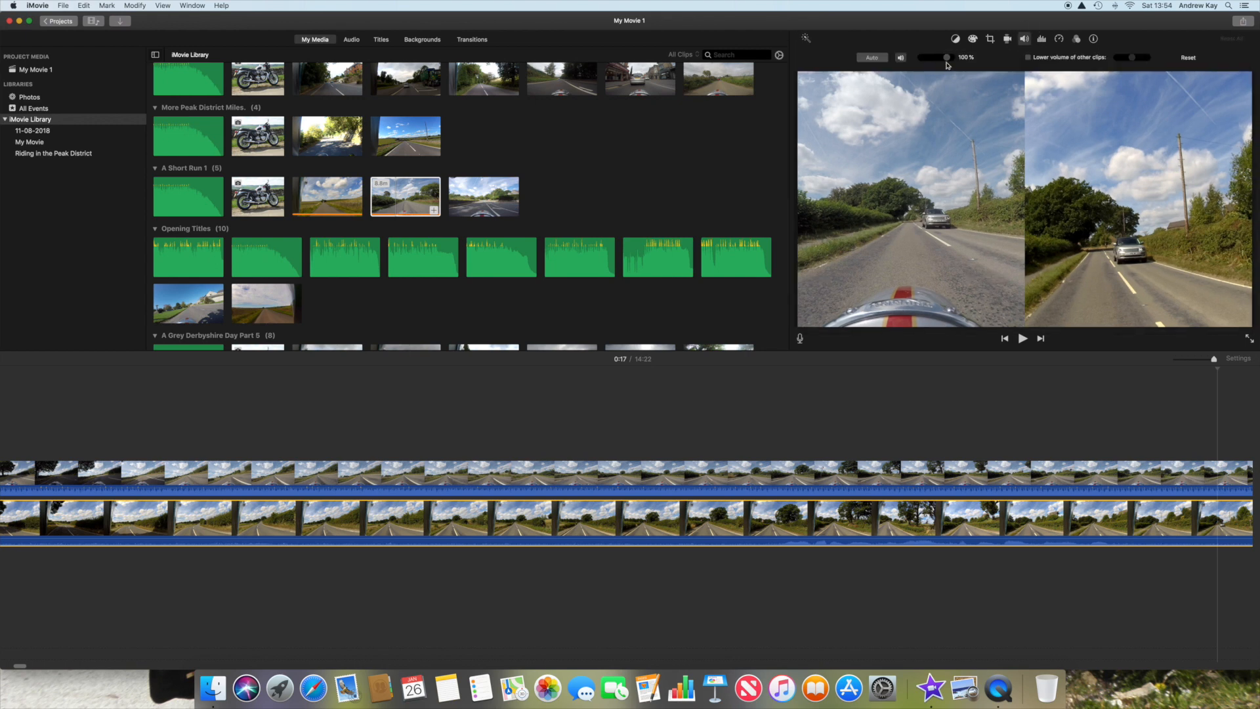
pyautogui.moveTo(947, 61); pyautogui.dragTo(951, 59)
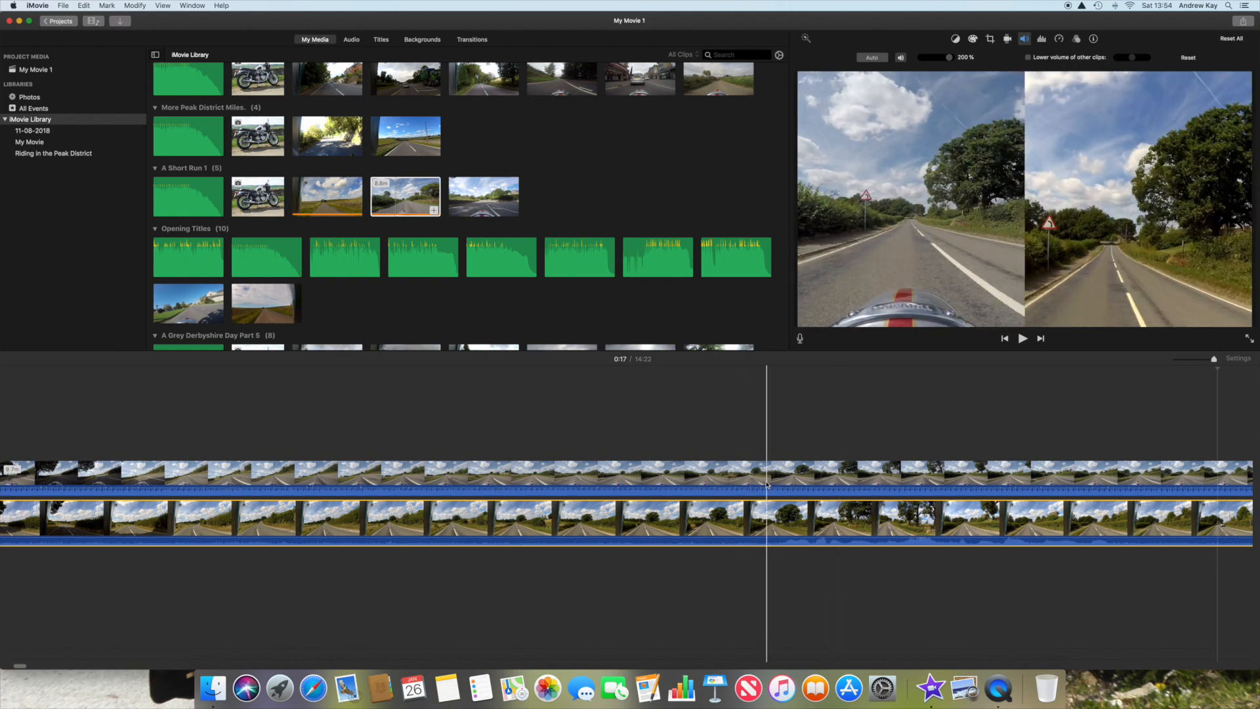
pyautogui.click(743, 473)
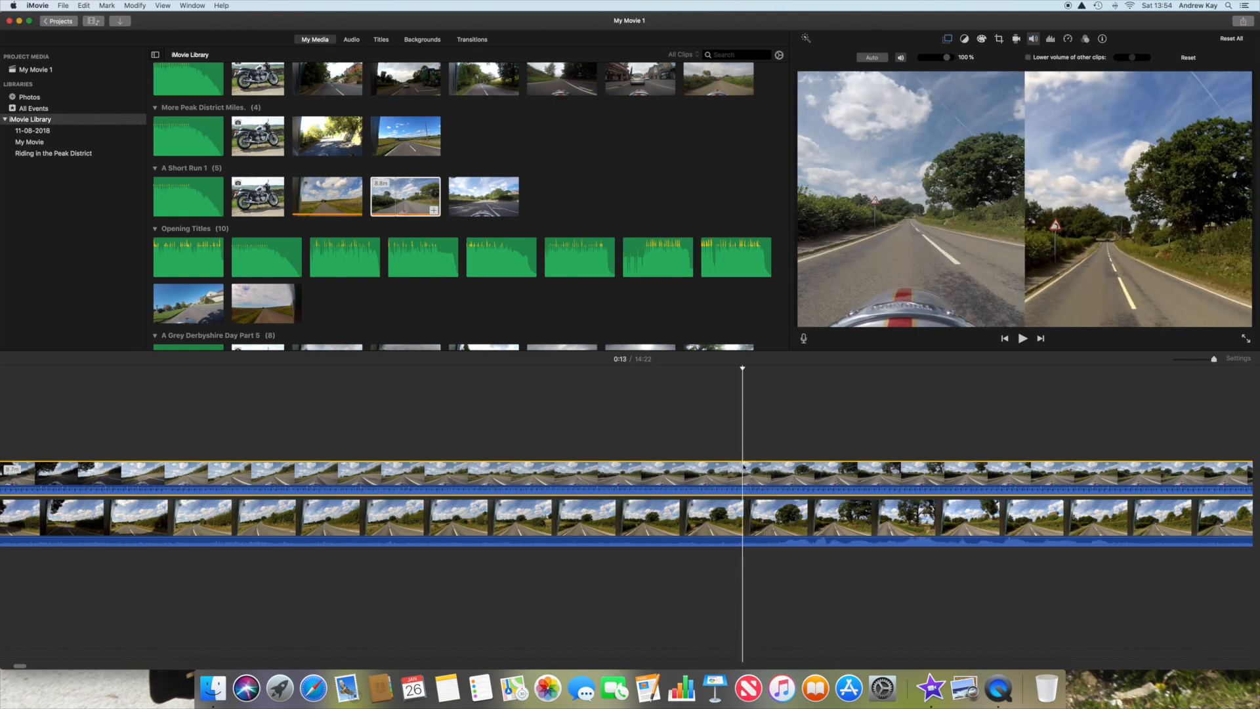
pyautogui.press('space')
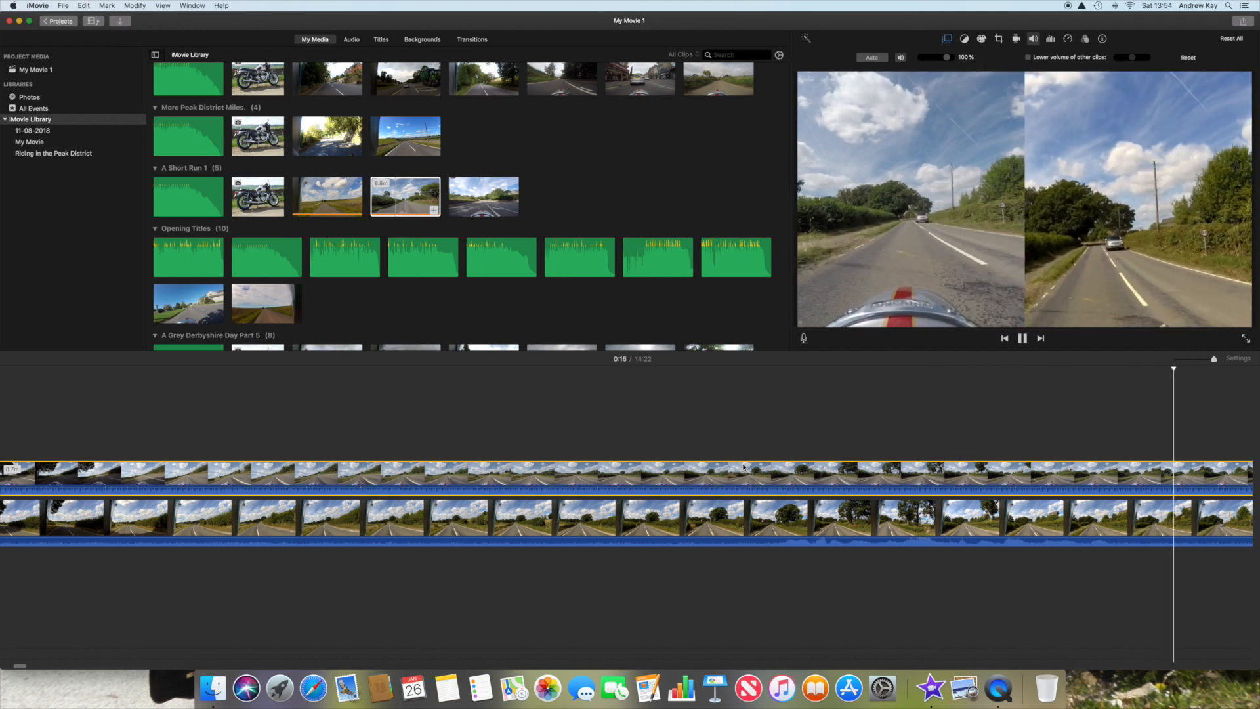
pyautogui.press('space')
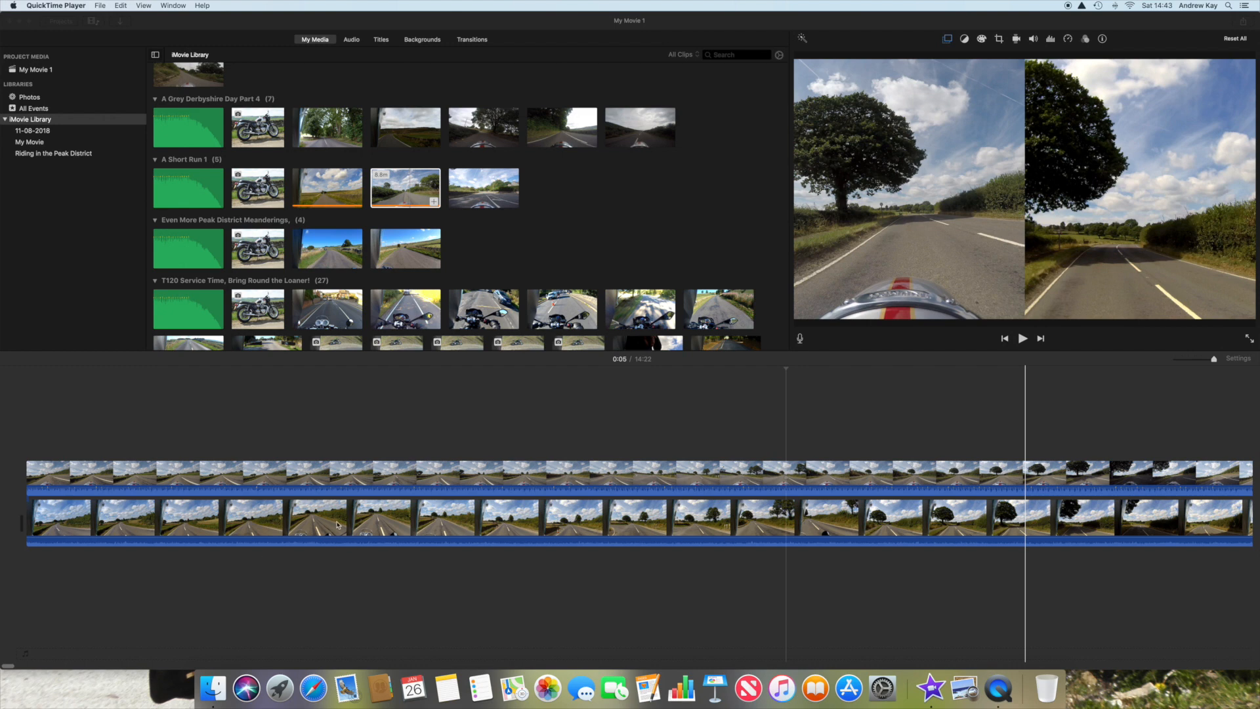
pyautogui.click(43, 440)
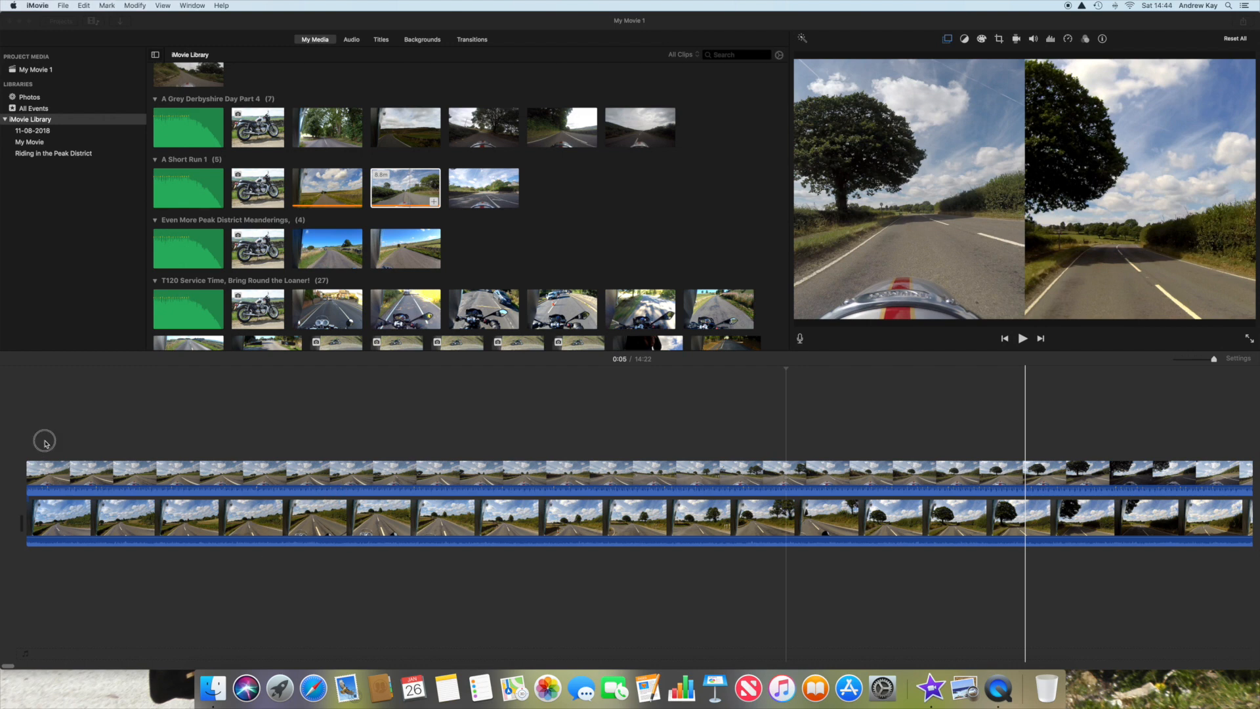
pyautogui.click(26, 465)
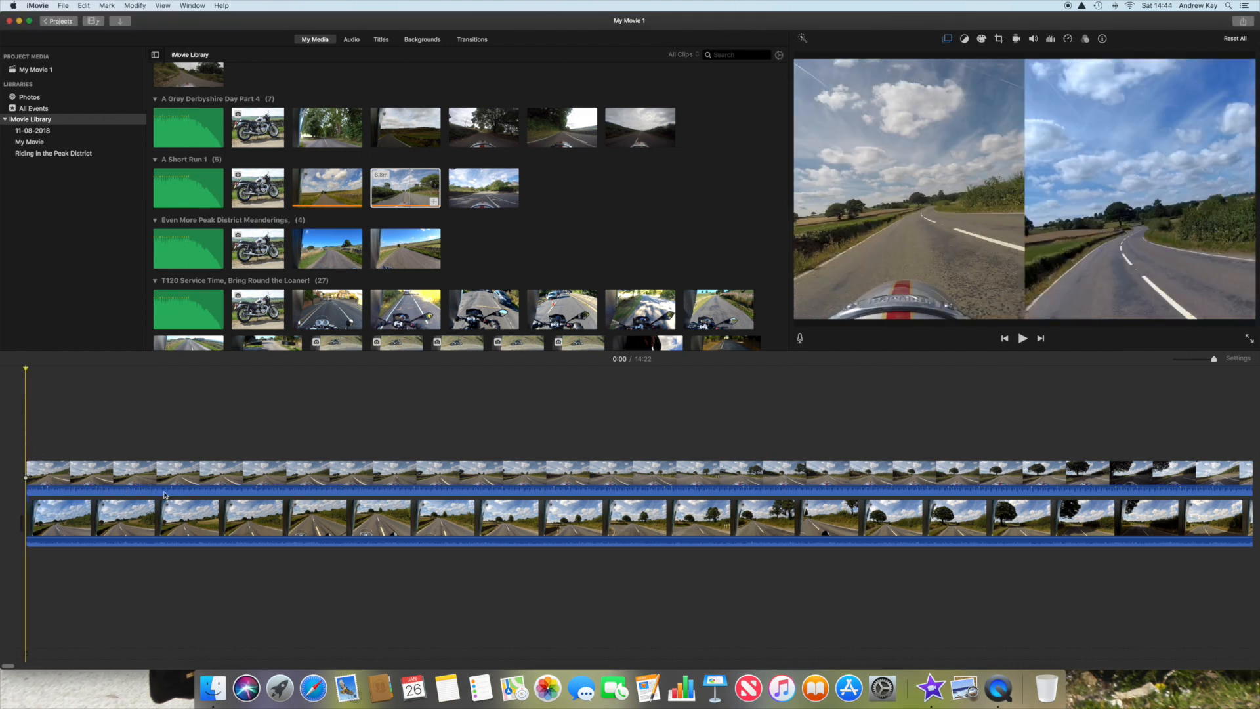
pyautogui.click(47, 483)
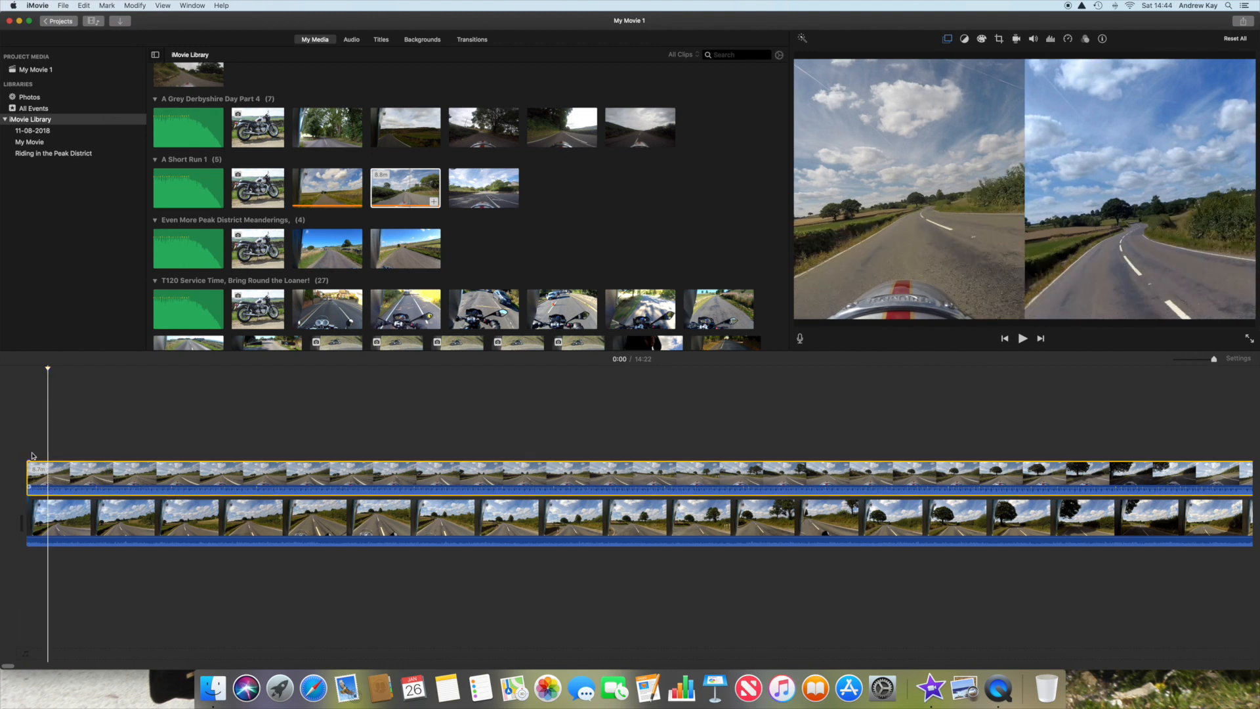
pyautogui.moveTo(33, 474)
pyautogui.mouseDown()
pyautogui.moveTo(141, 476)
pyautogui.moveTo(27, 479)
pyautogui.mouseUp()
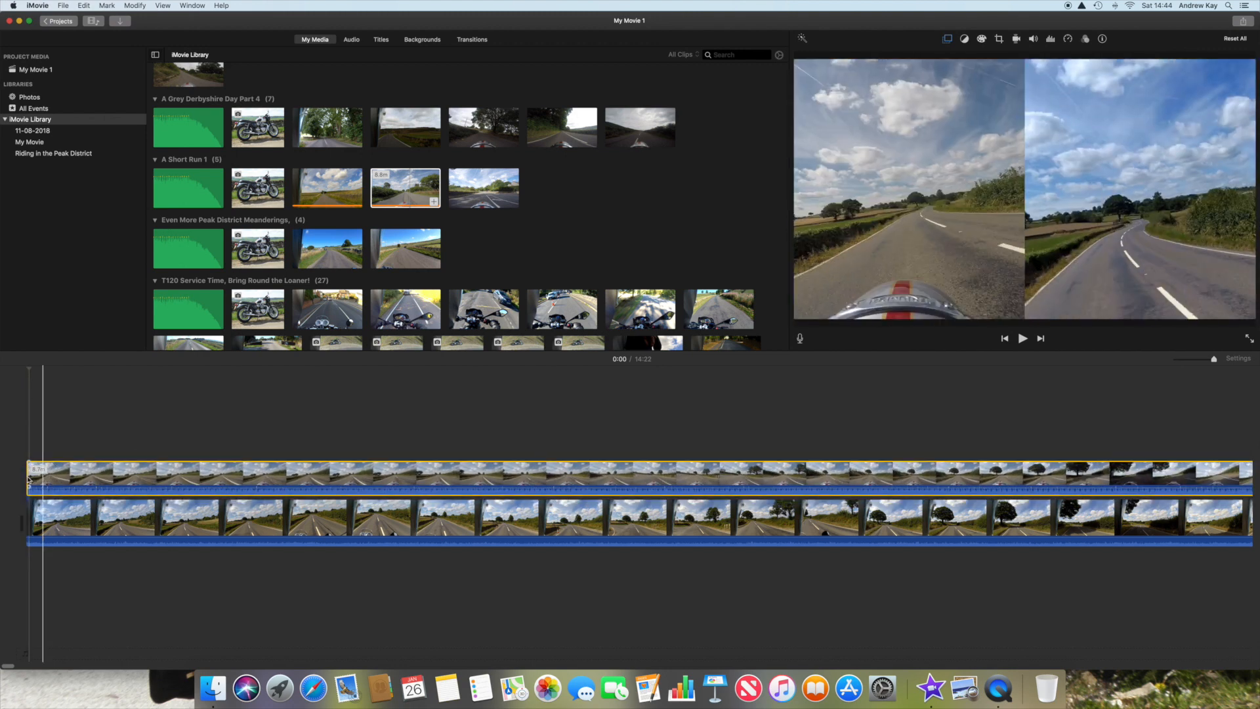
pyautogui.click(379, 436)
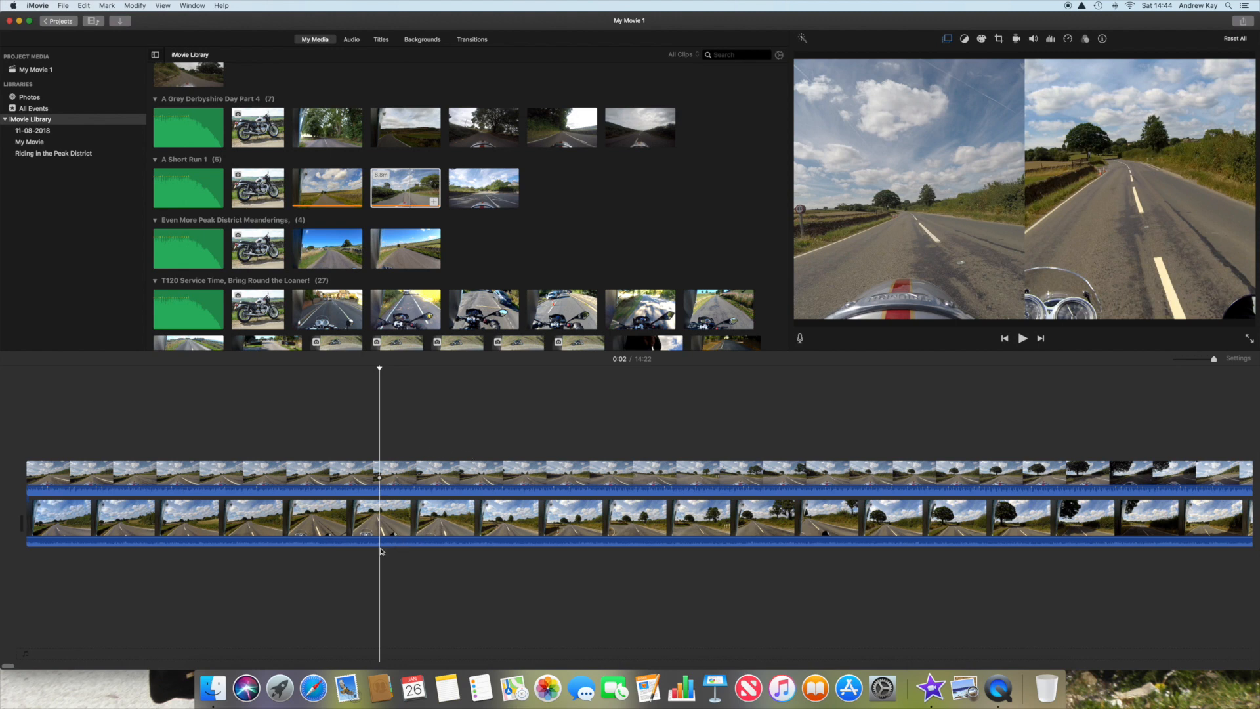
pyautogui.moveTo(329, 568); pyautogui.dragTo(421, 559)
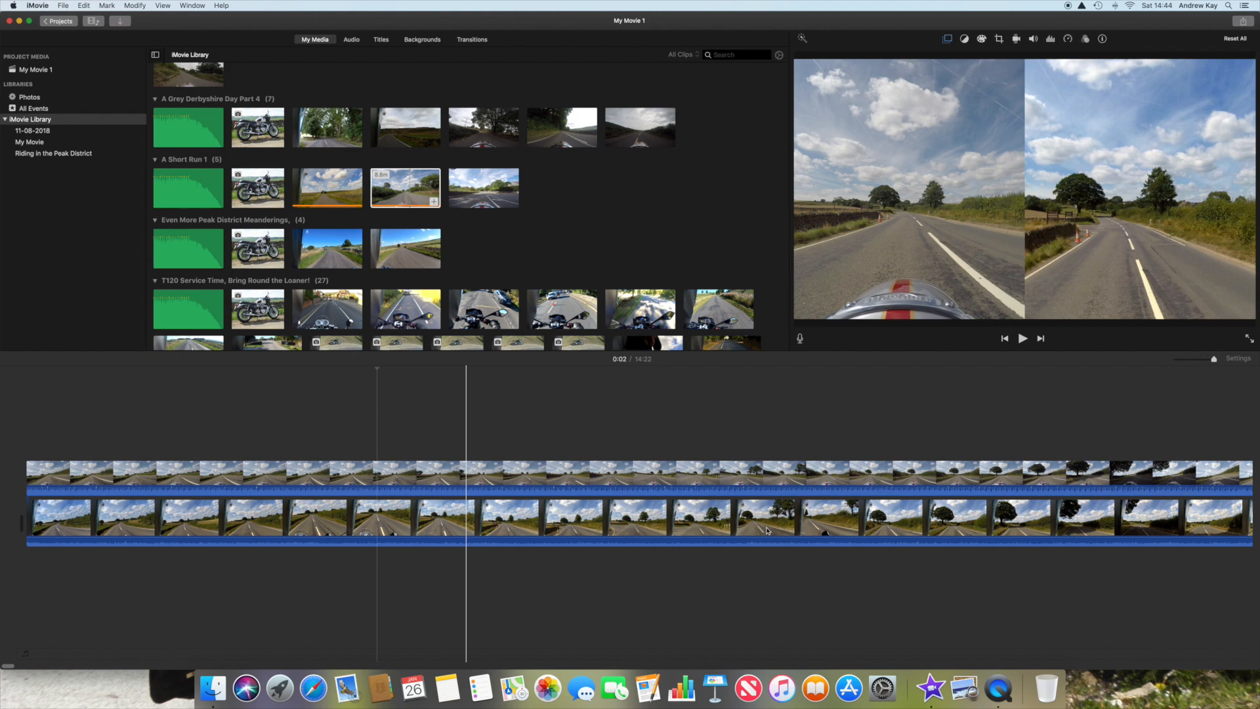
# Step: Play the split-screen video from the very start to check that both views run in sync
pyautogui.click(24, 422)
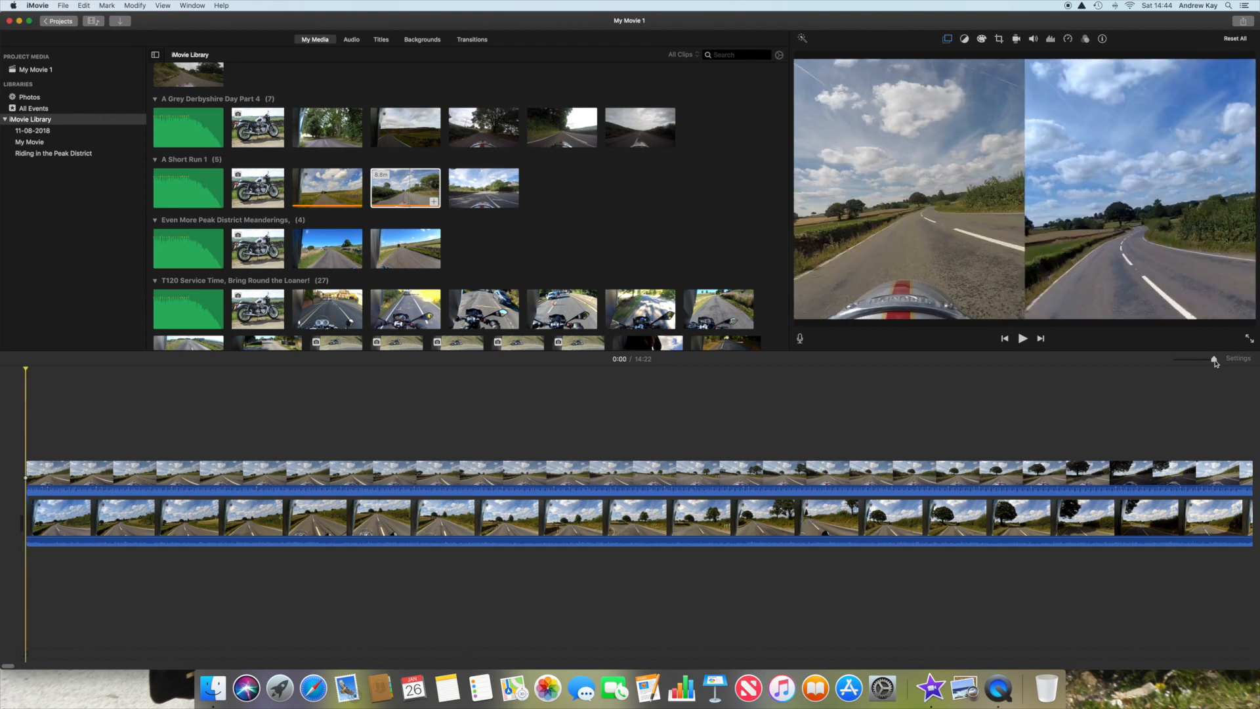
pyautogui.click(1022, 339)
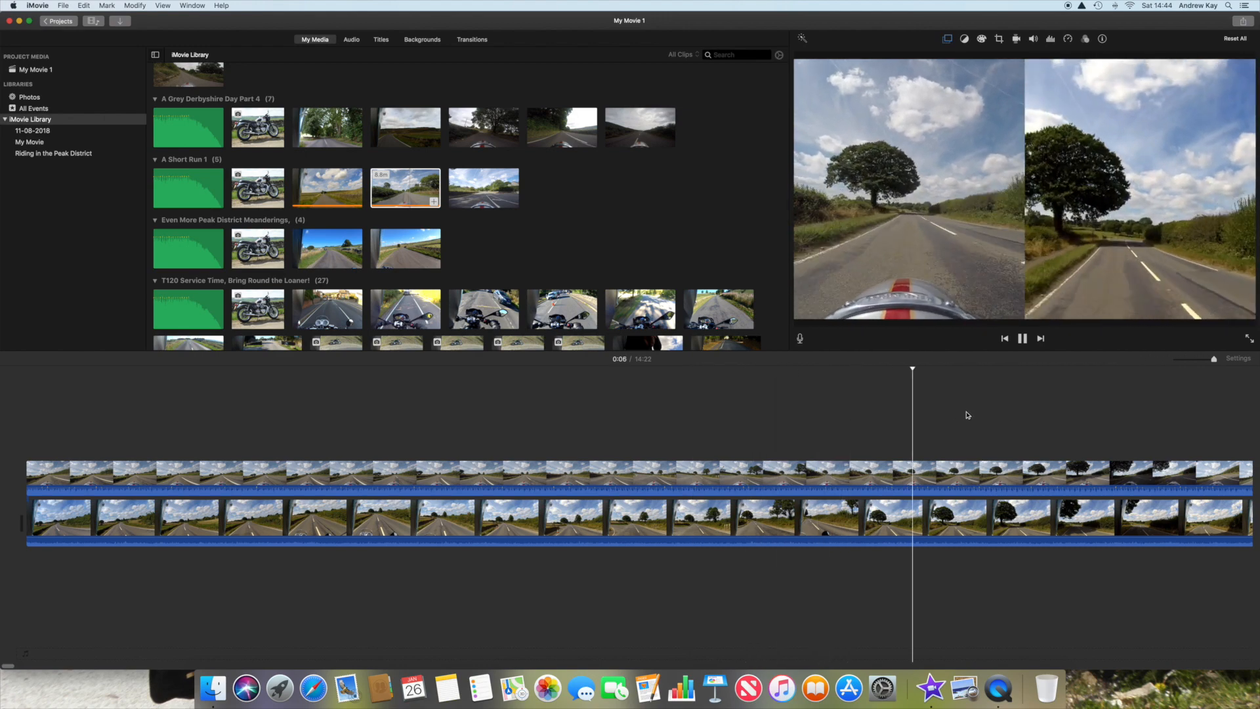
pyautogui.press('space')
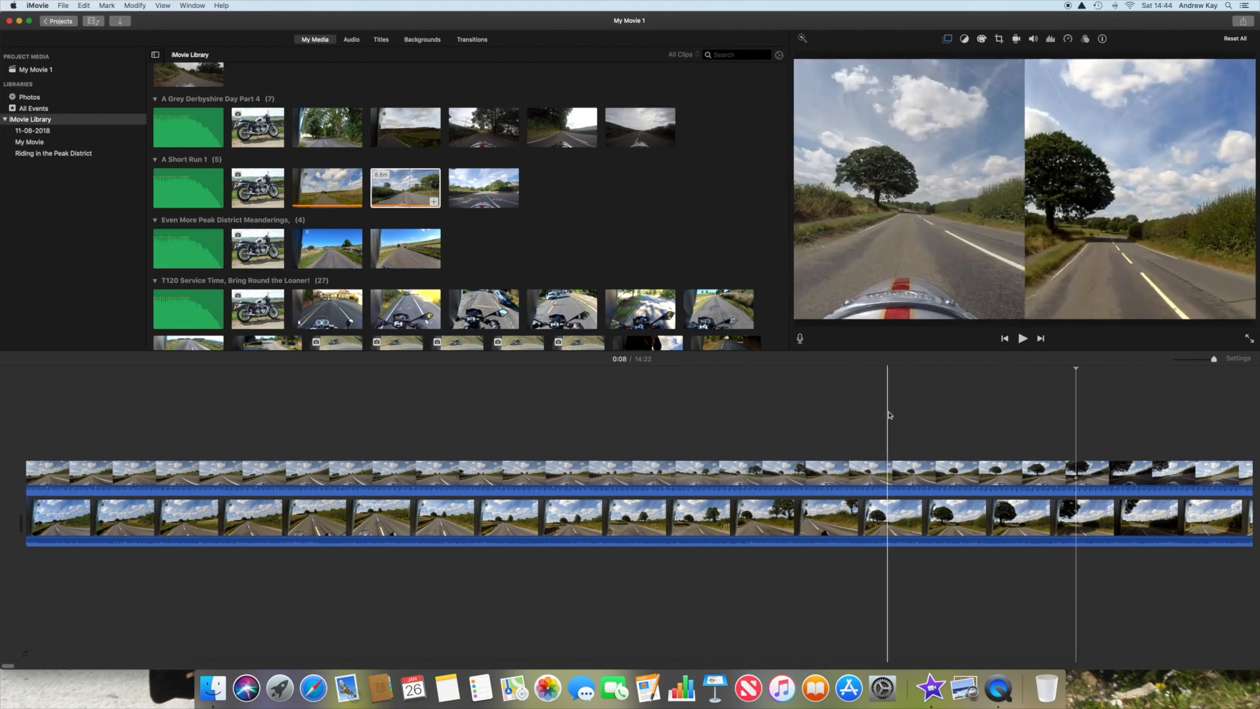
# Step: Add the third video clip of the A Short Run 1 event to the overlay track, directly after the existing overlay clip
pyautogui.hscroll(10, 889, 415)
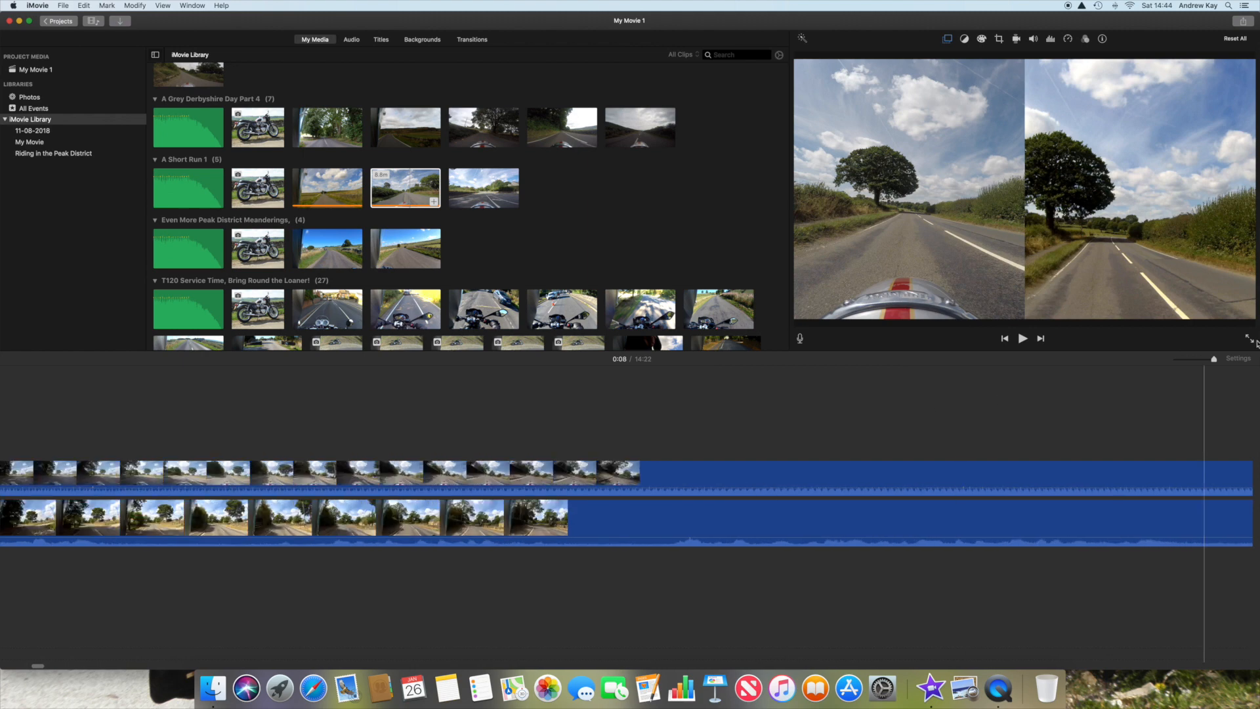
pyautogui.moveTo(1214, 359); pyautogui.dragTo(1177, 362)
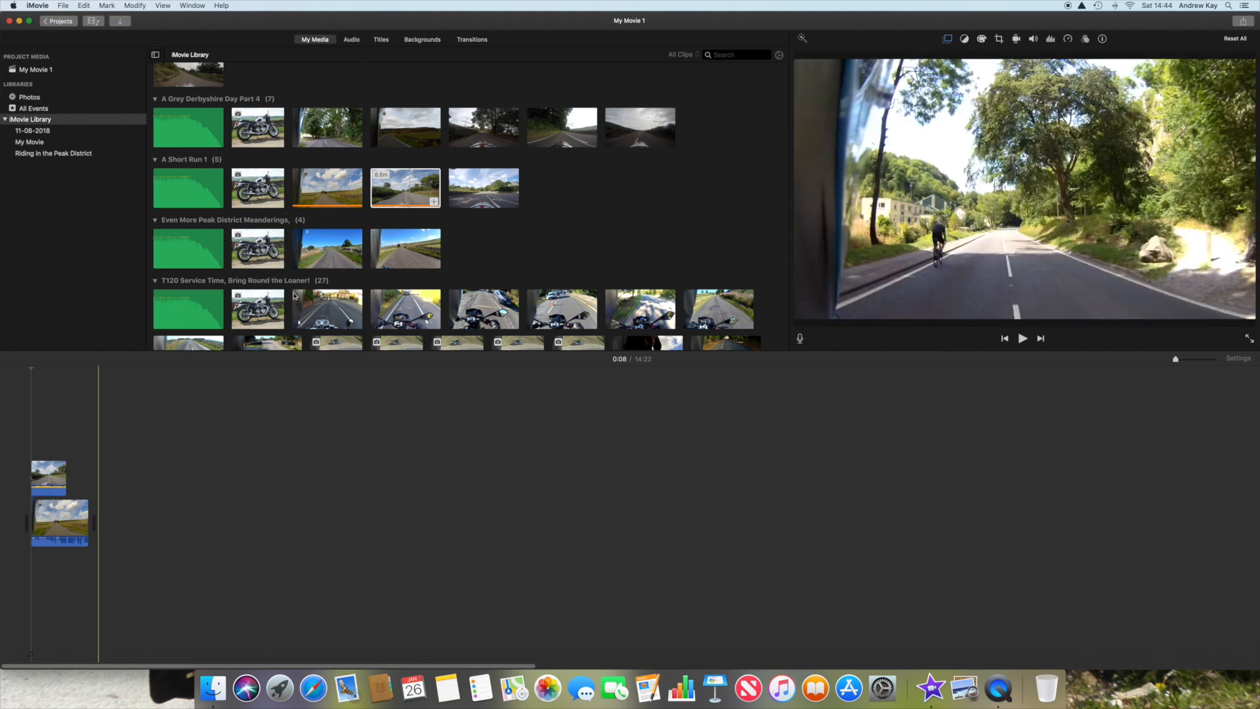
pyautogui.click(478, 194)
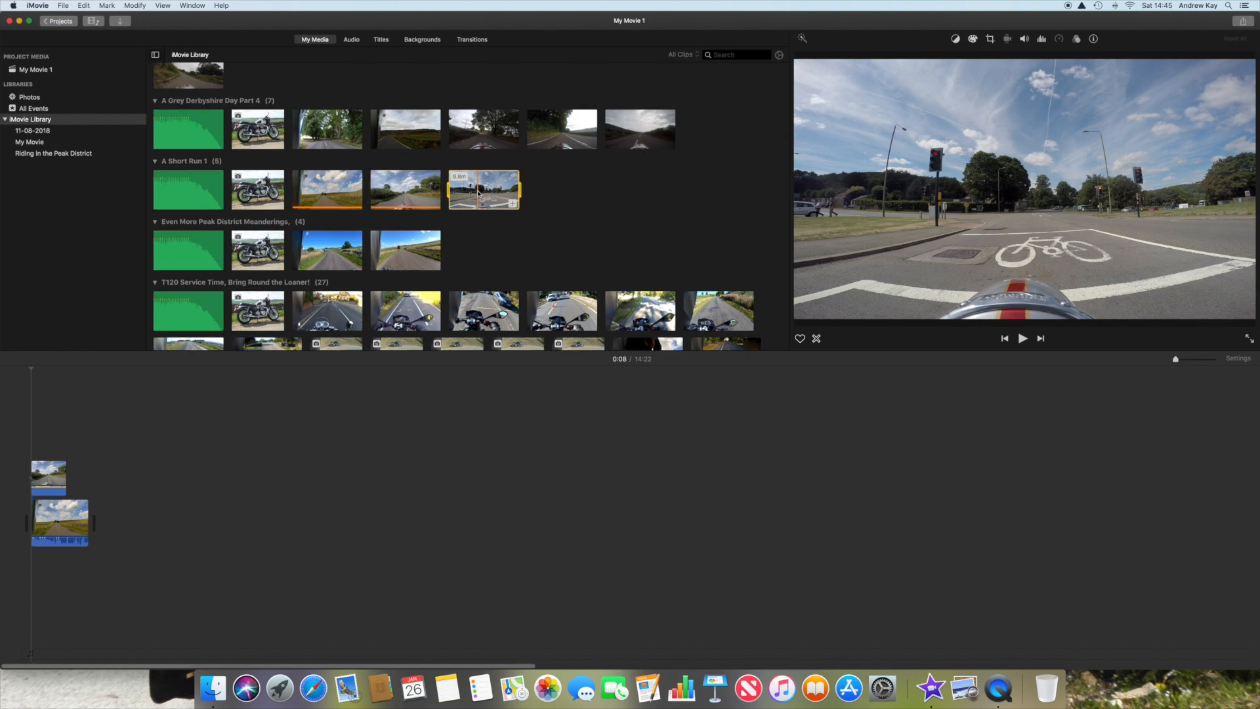
pyautogui.click(512, 204)
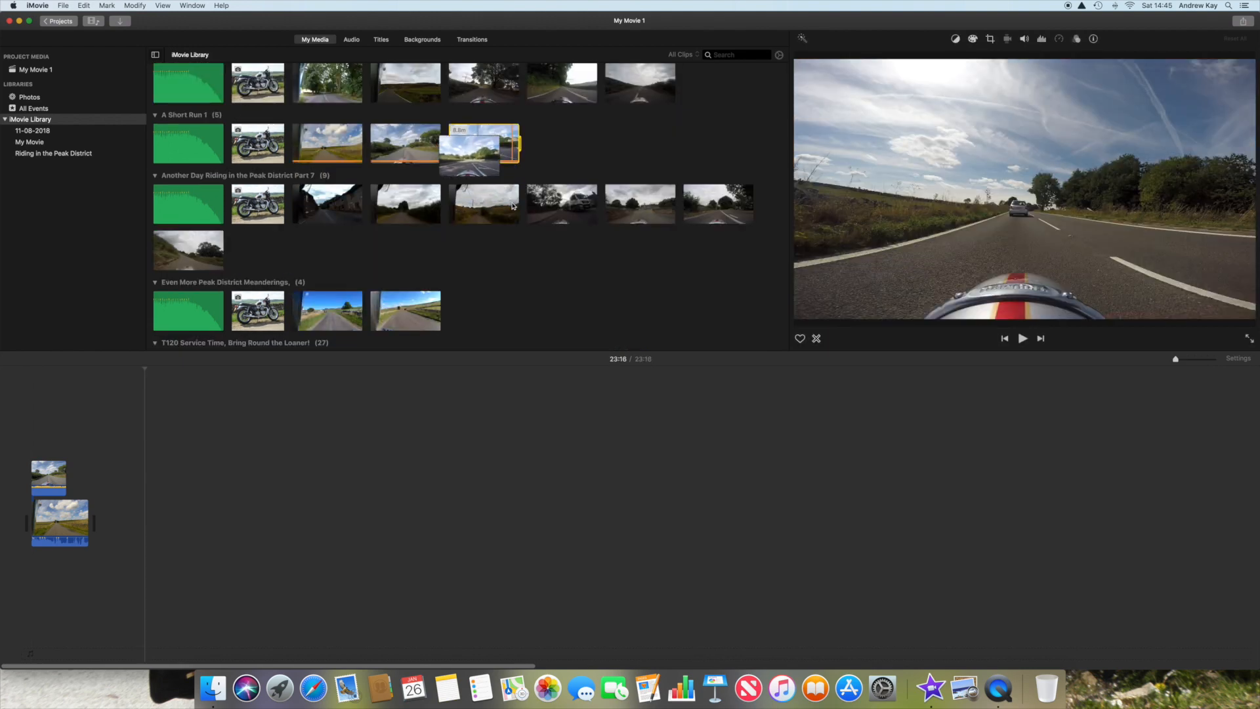
pyautogui.moveTo(116, 531); pyautogui.dragTo(82, 487)
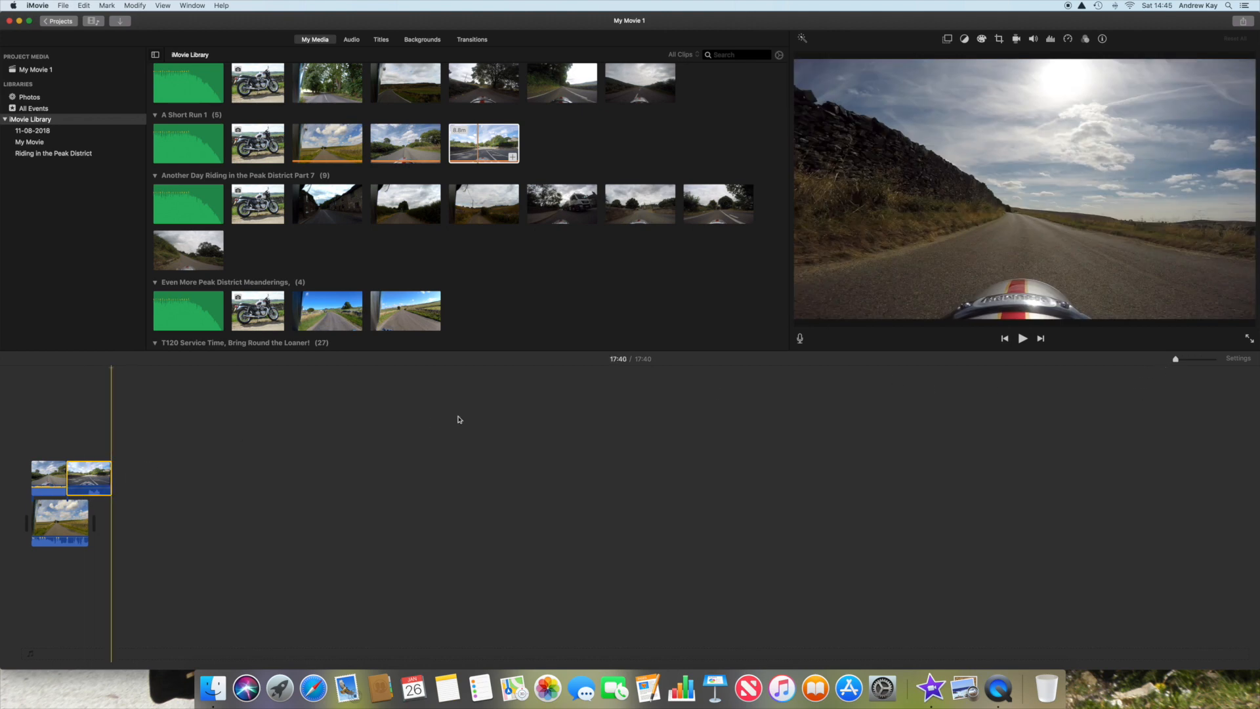
# Step: Enlarge the timeline and locate the join between the first and second overlay clips
pyautogui.click(63, 426)
pyautogui.moveTo(1175, 360); pyautogui.dragTo(1201, 359)
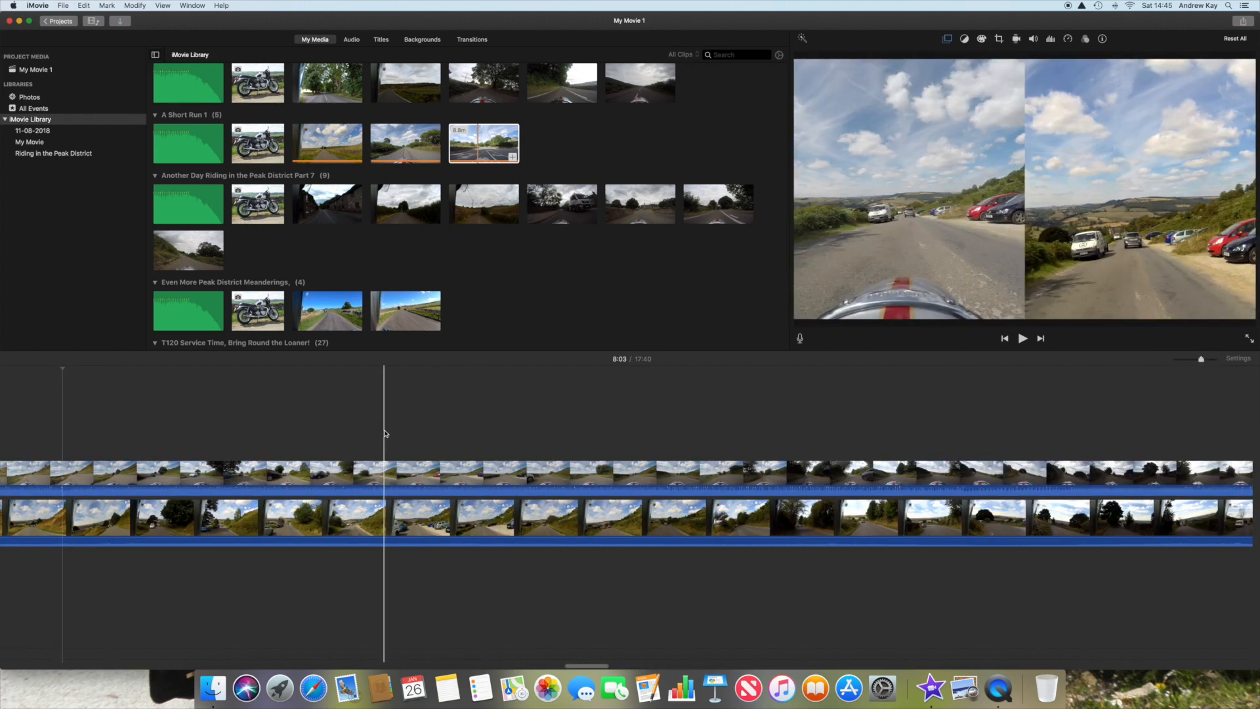
pyautogui.hscroll(10, 385, 433)
pyautogui.hscroll(10, 385, 434)
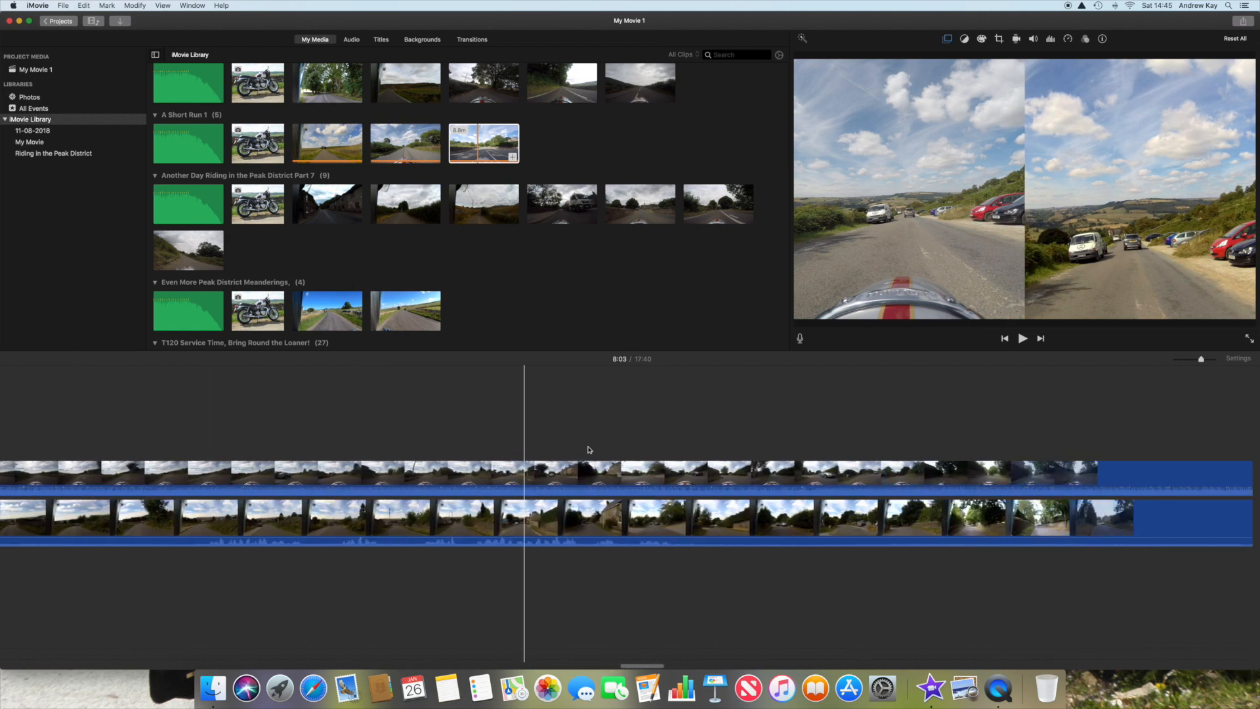
pyautogui.hscroll(5, 588, 450)
pyautogui.click(444, 474)
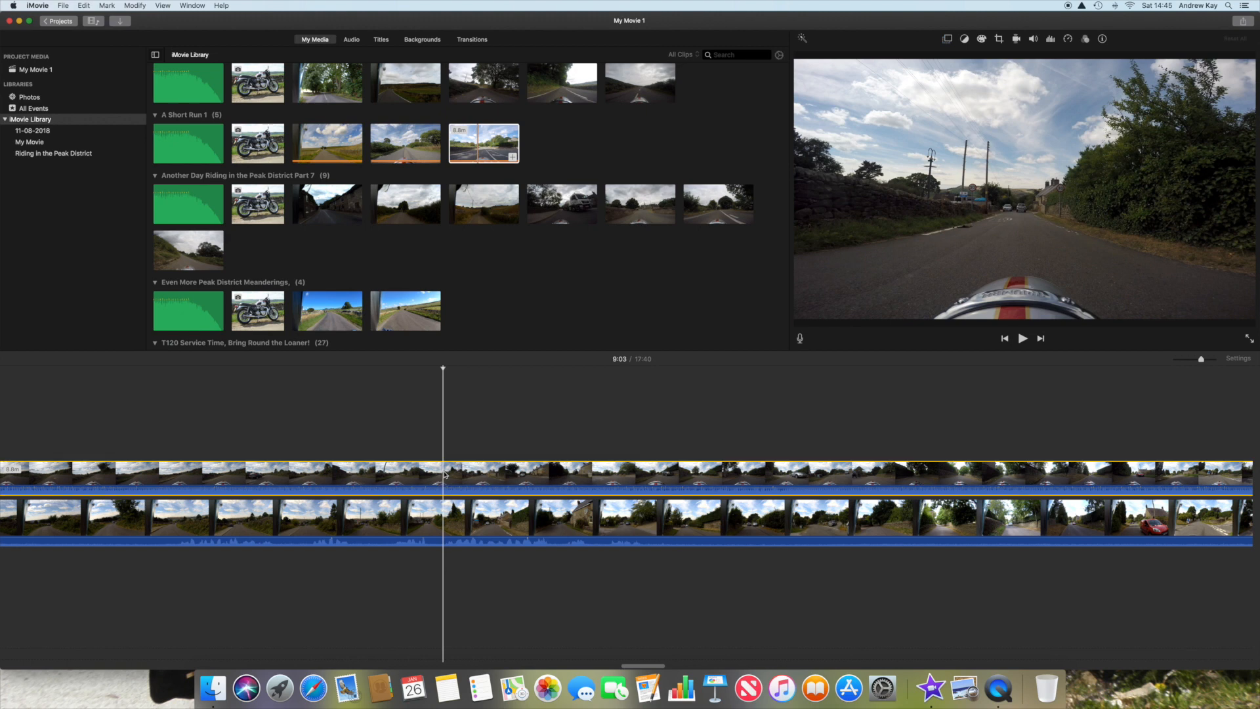
pyautogui.hscroll(10, 444, 474)
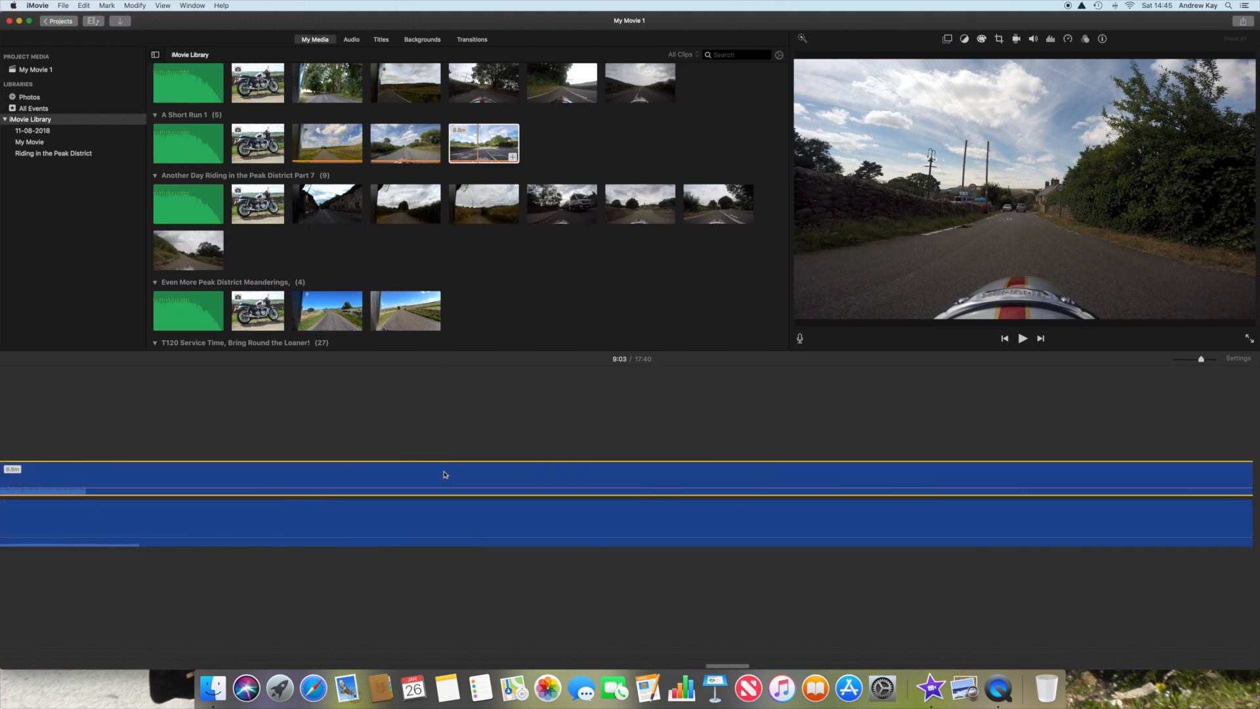
pyautogui.hscroll(-15, 444, 474)
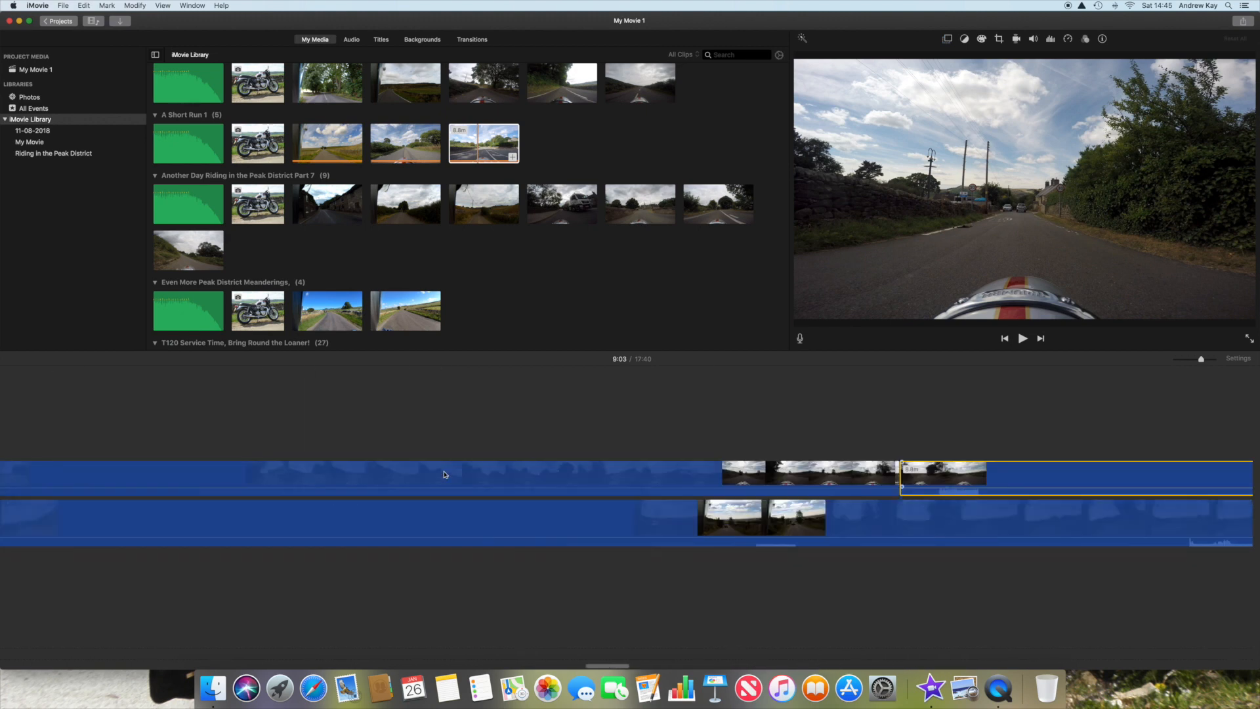
pyautogui.hscroll(3, 445, 474)
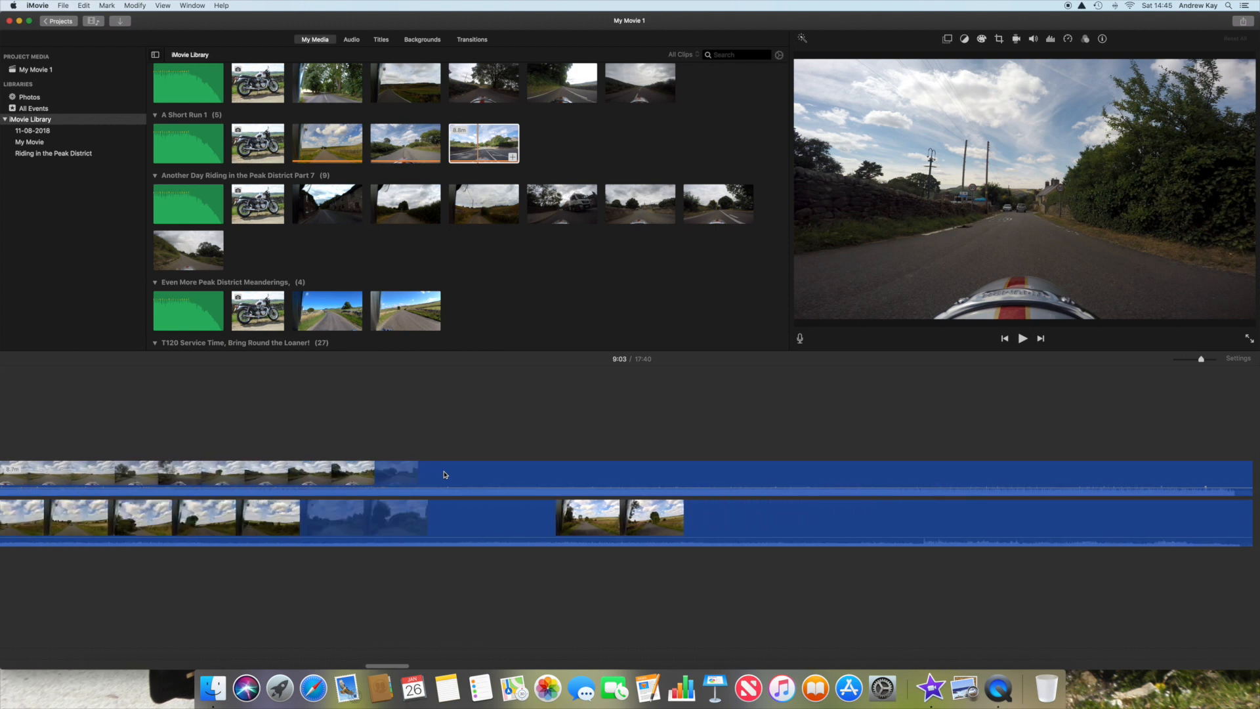
pyautogui.hscroll(3, 444, 473)
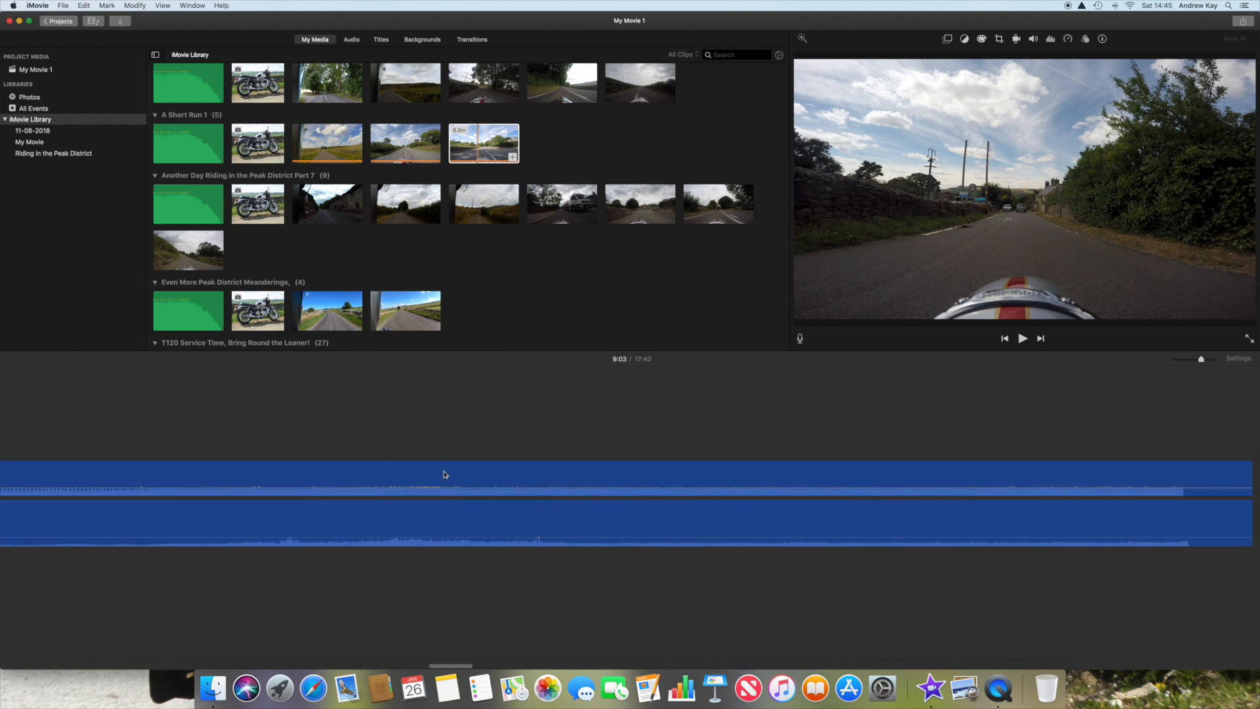
pyautogui.hscroll(3, 445, 474)
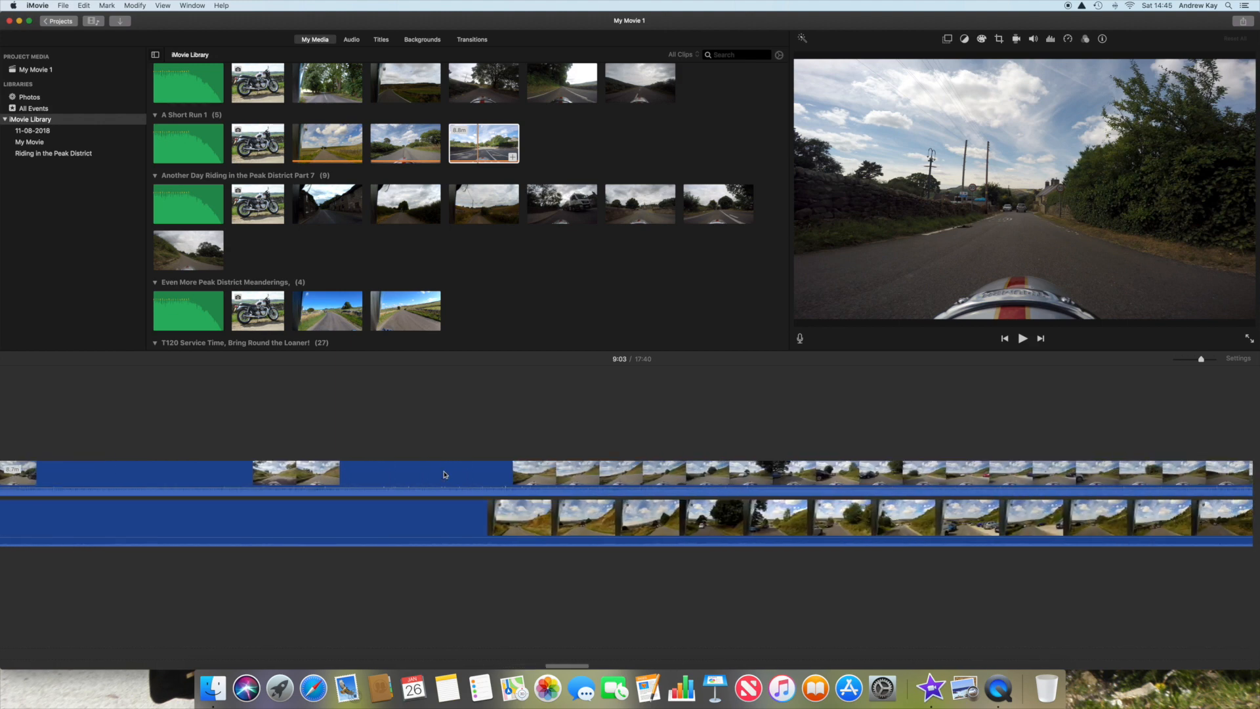
pyautogui.hscroll(3, 445, 474)
pyautogui.hscroll(1, 444, 474)
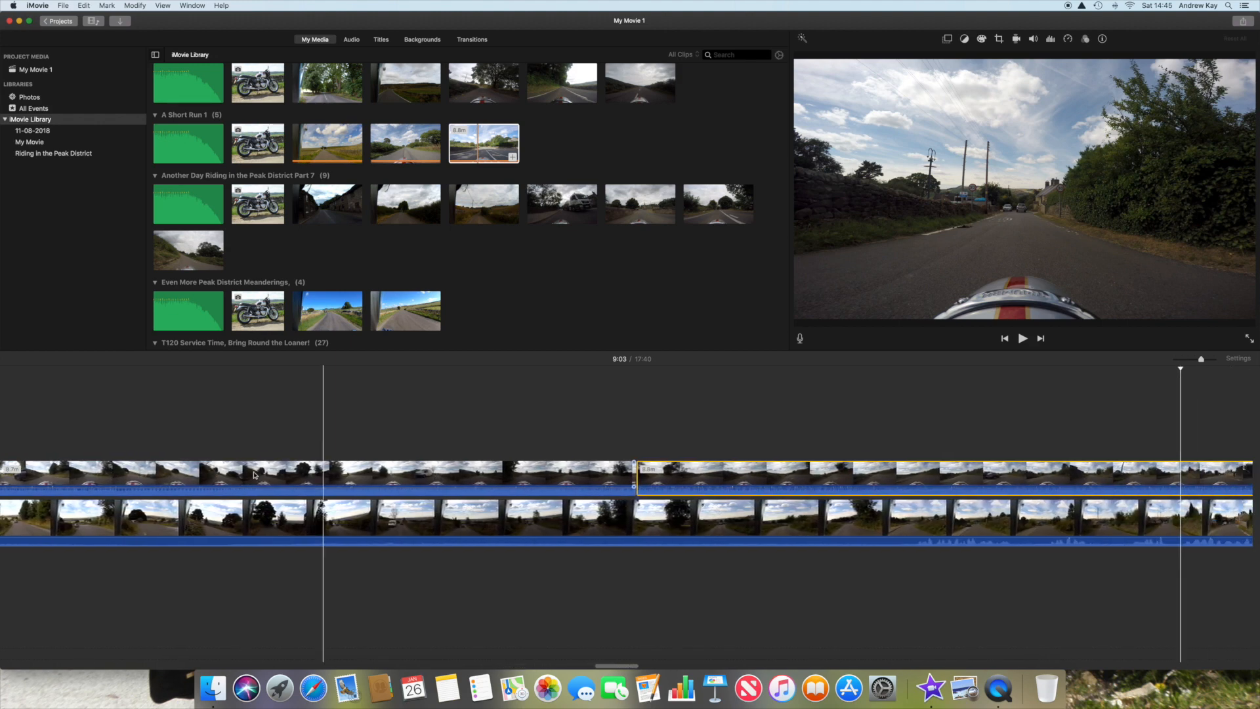
# Step: Play across the join between the two overlay clips to examine how the newly added clip is displayed
pyautogui.click(562, 426)
pyautogui.press('space')
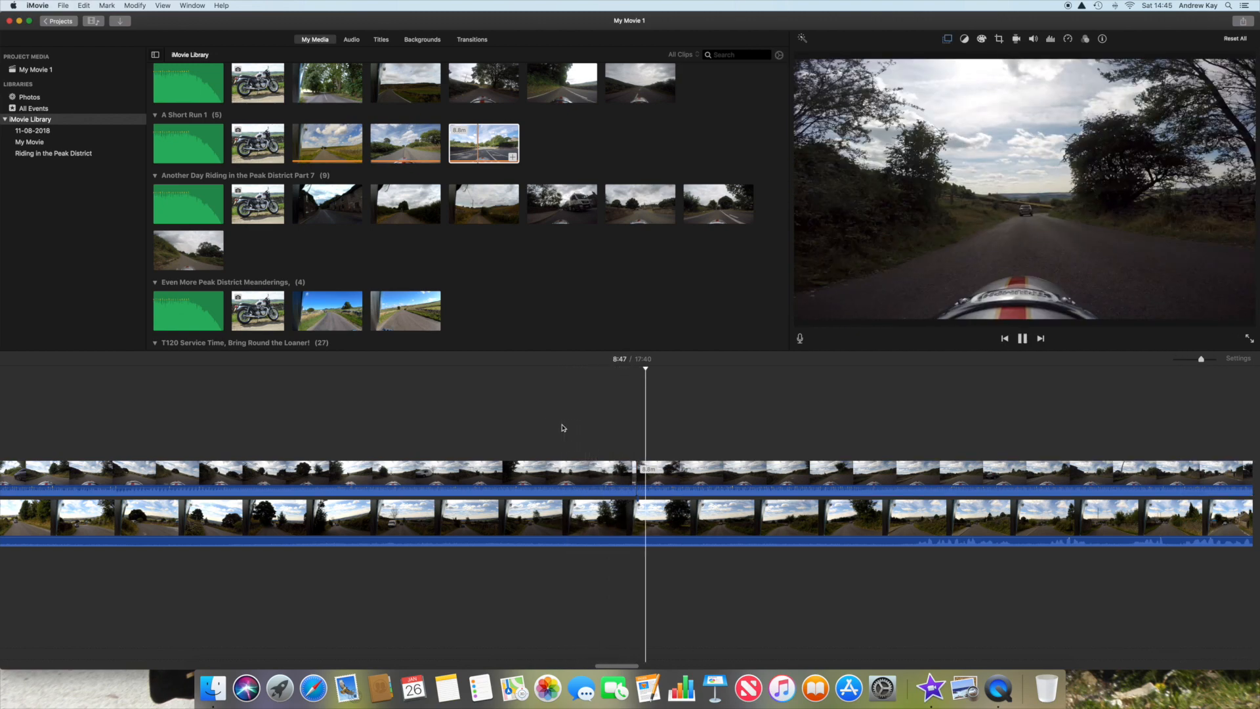
pyautogui.press('space')
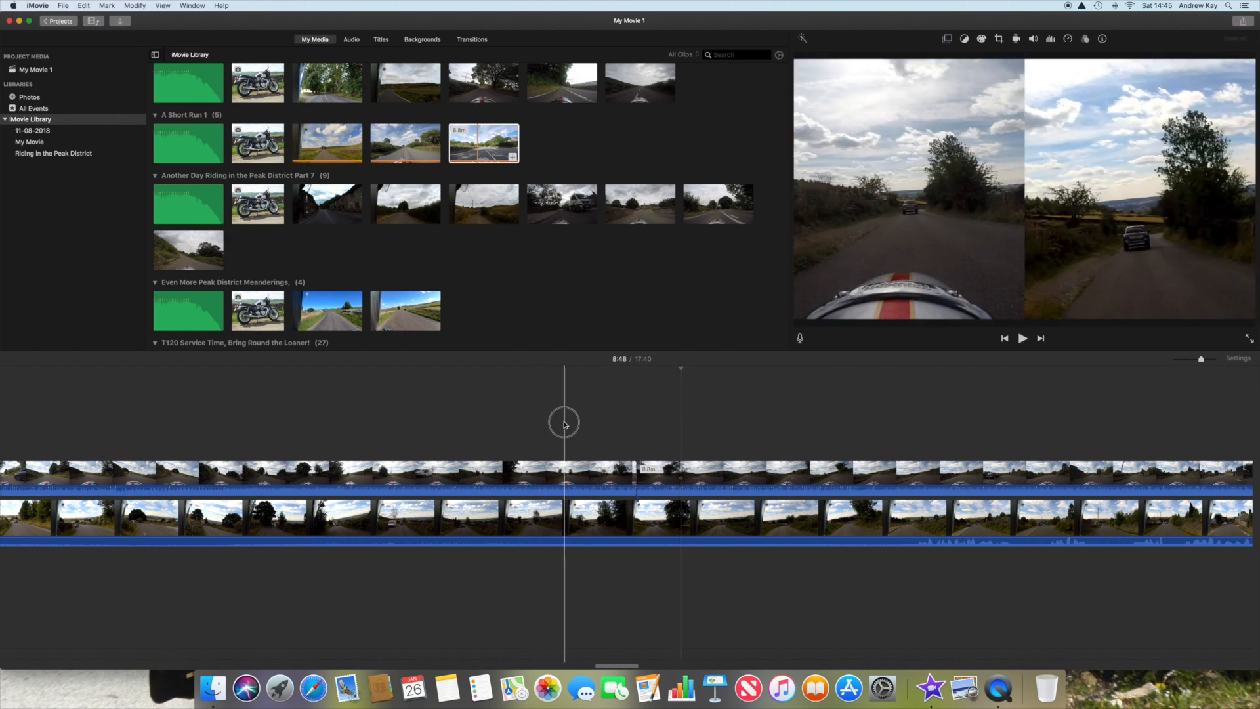
# Step: Set the second overlay clip's overlay mode to Split Screen and play across the join to check the changeover
pyautogui.click(726, 478)
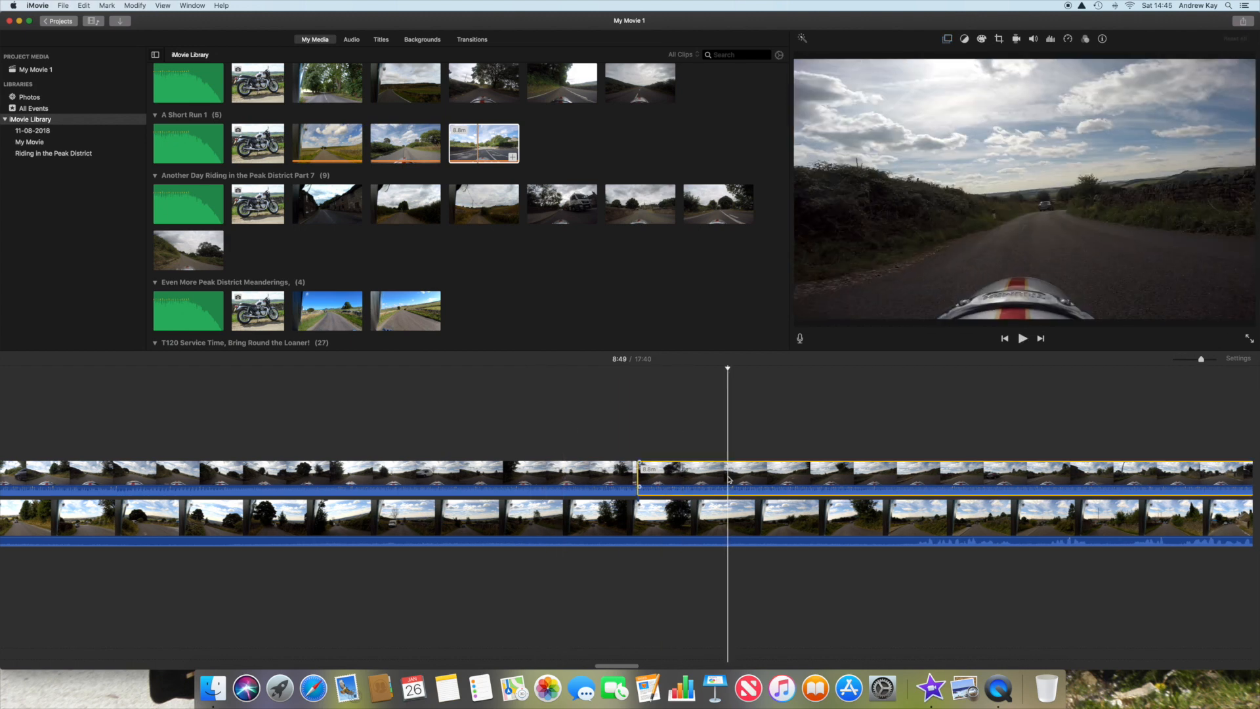
pyautogui.click(949, 41)
pyautogui.click(918, 59)
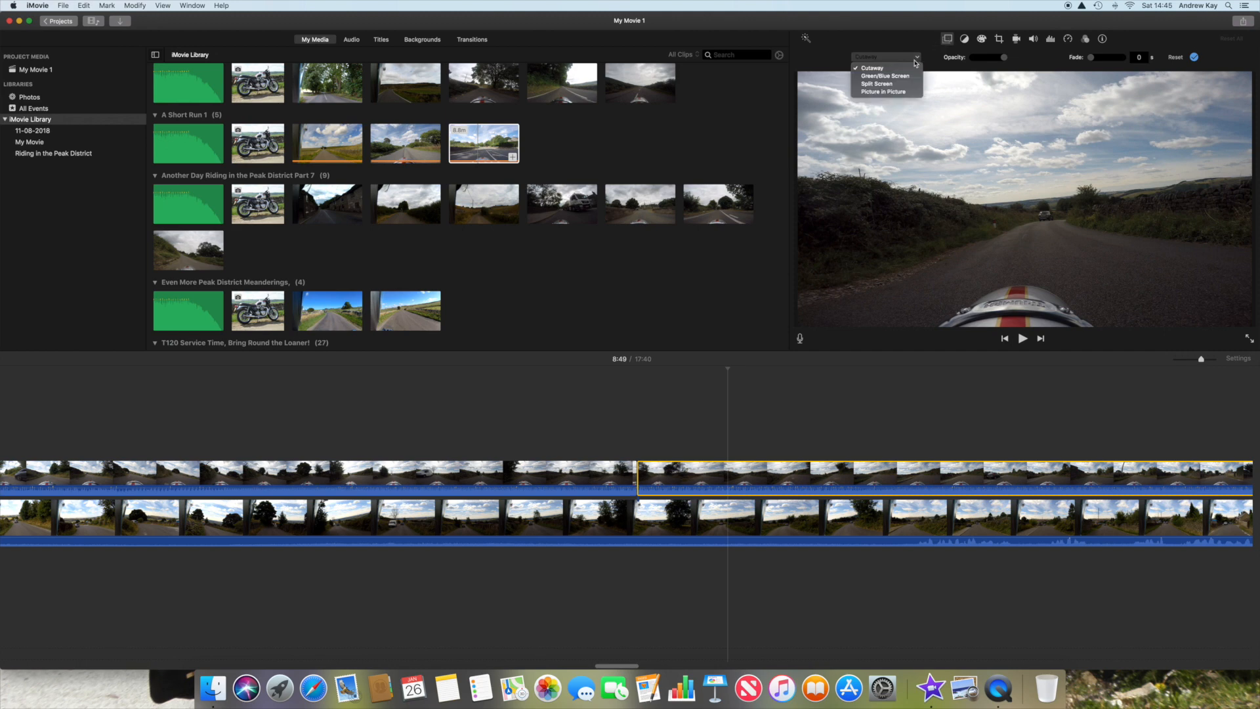
pyautogui.click(886, 84)
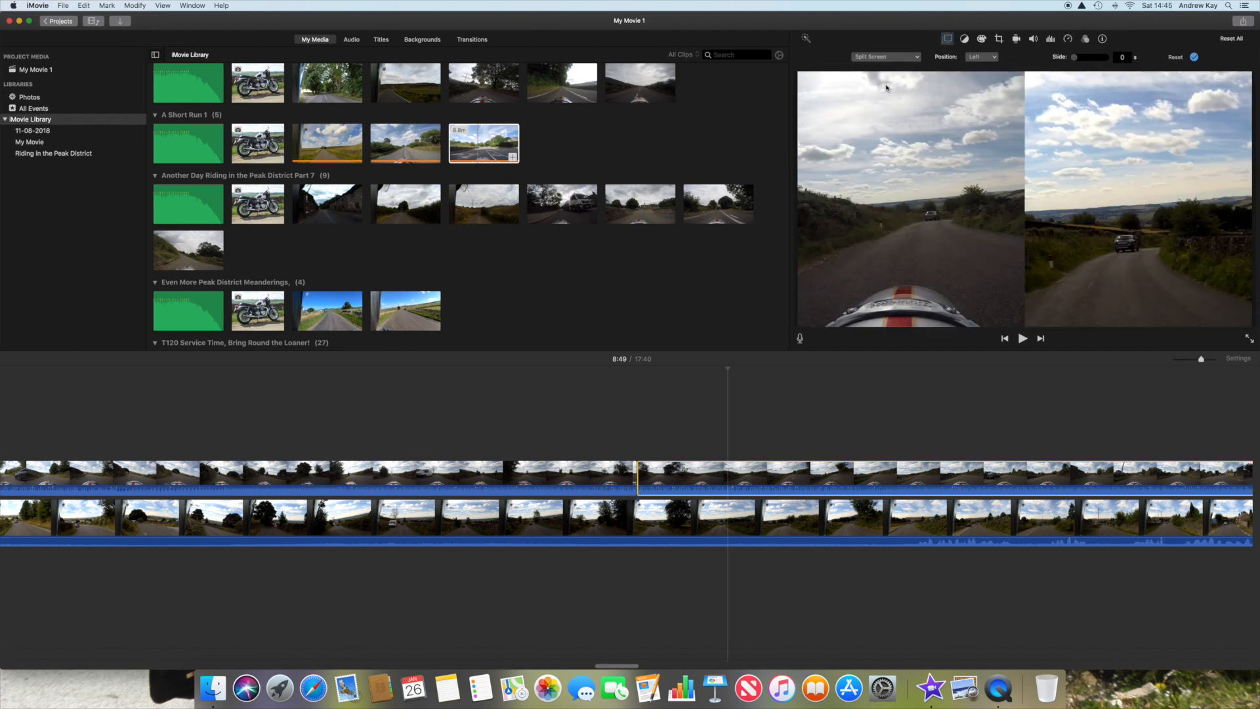
pyautogui.click(580, 407)
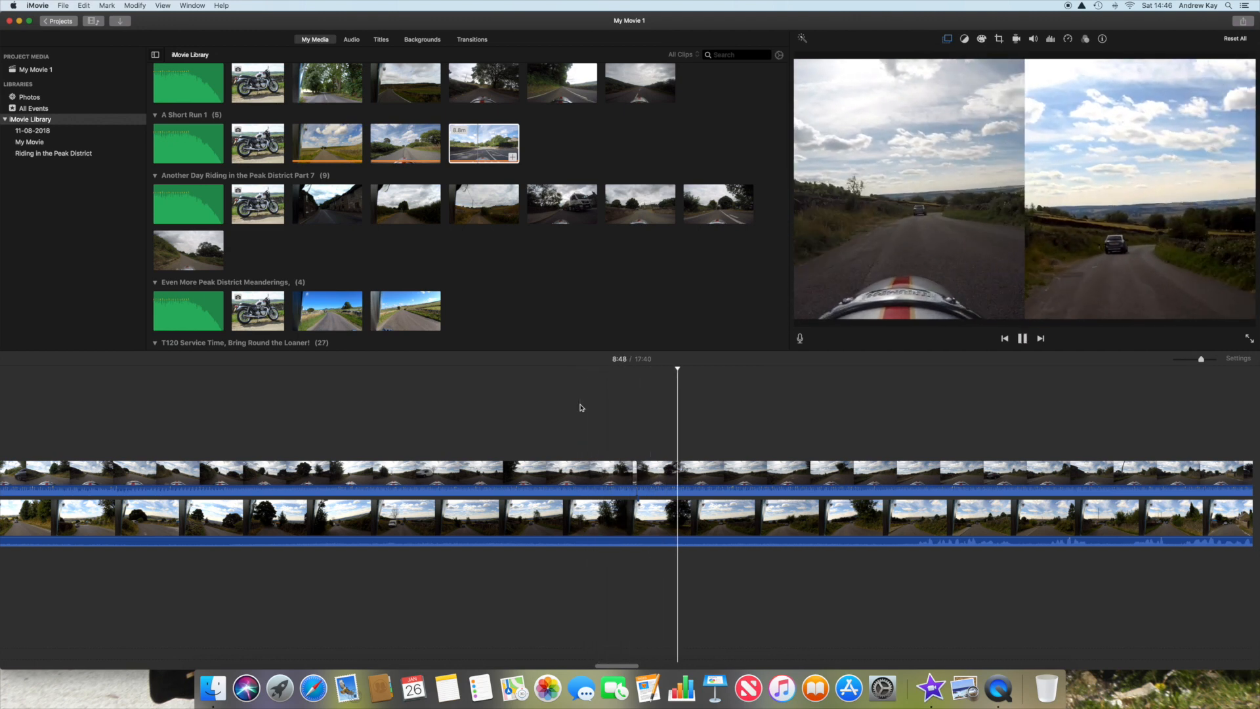
pyautogui.press('space')
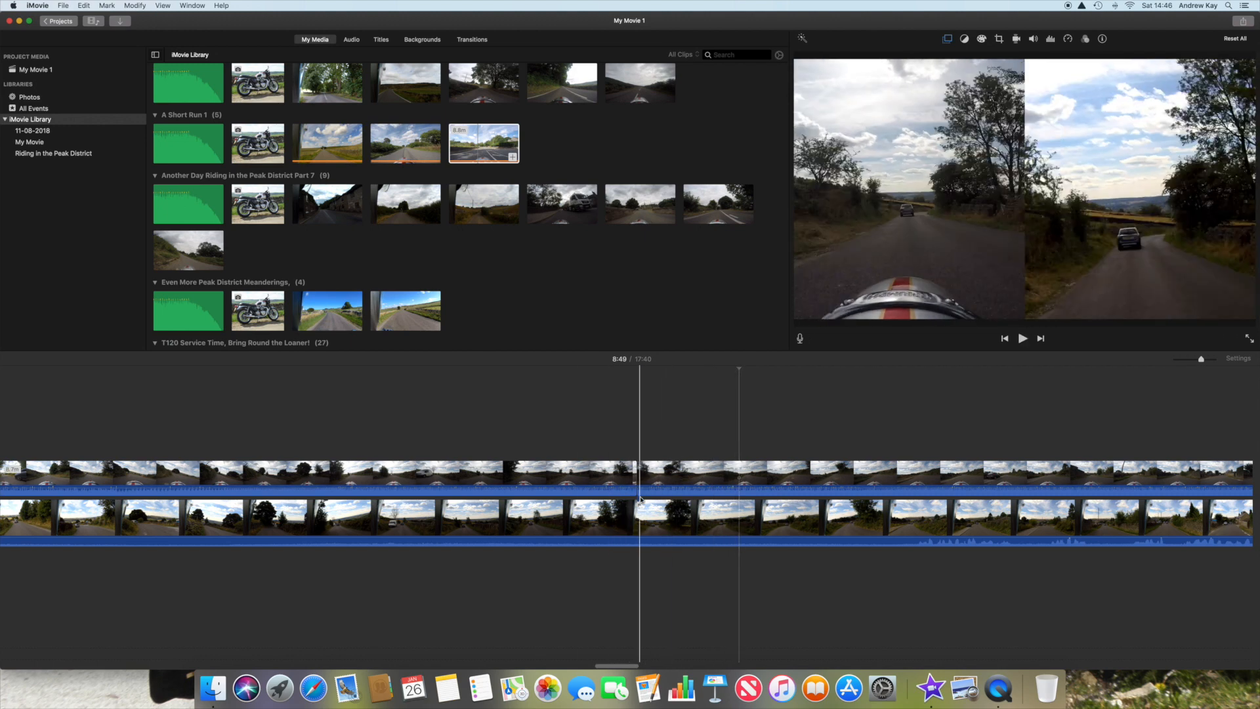
# Step: Split the second overlay clip at the point where the main track's clip ends, around 14:22
pyautogui.press('super+equal')
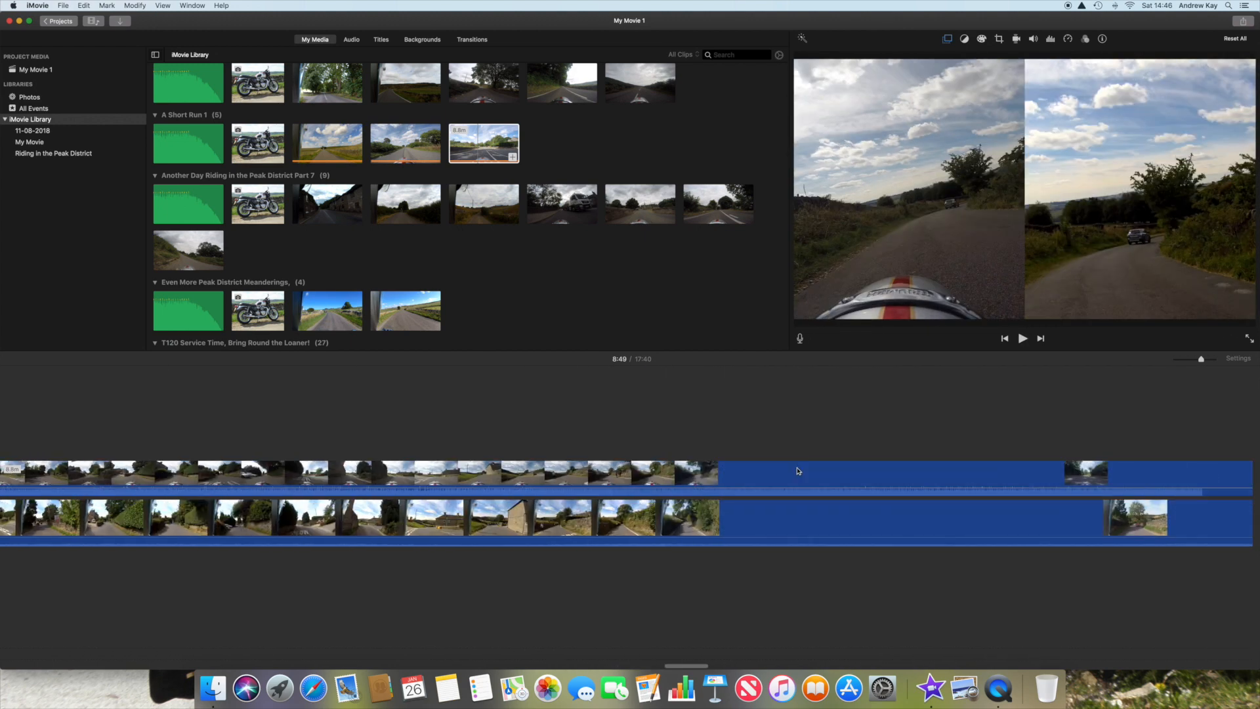
pyautogui.hscroll(10, 798, 471)
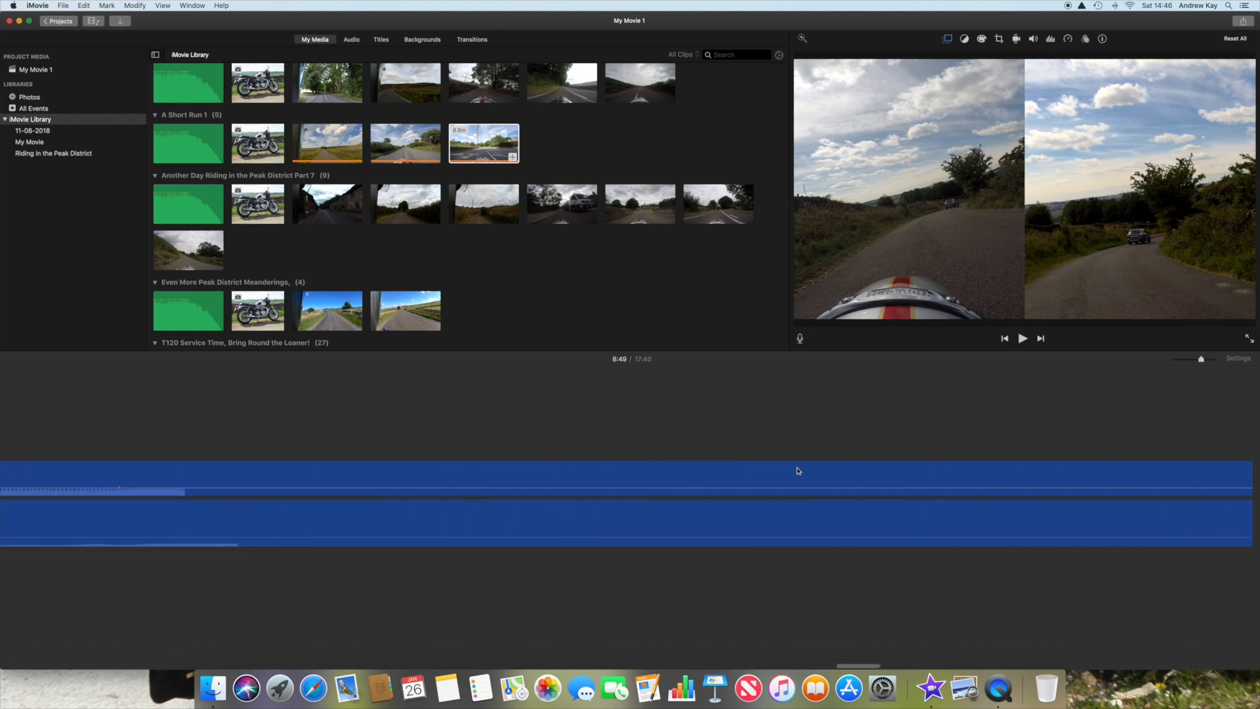
pyautogui.hscroll(-8, 798, 472)
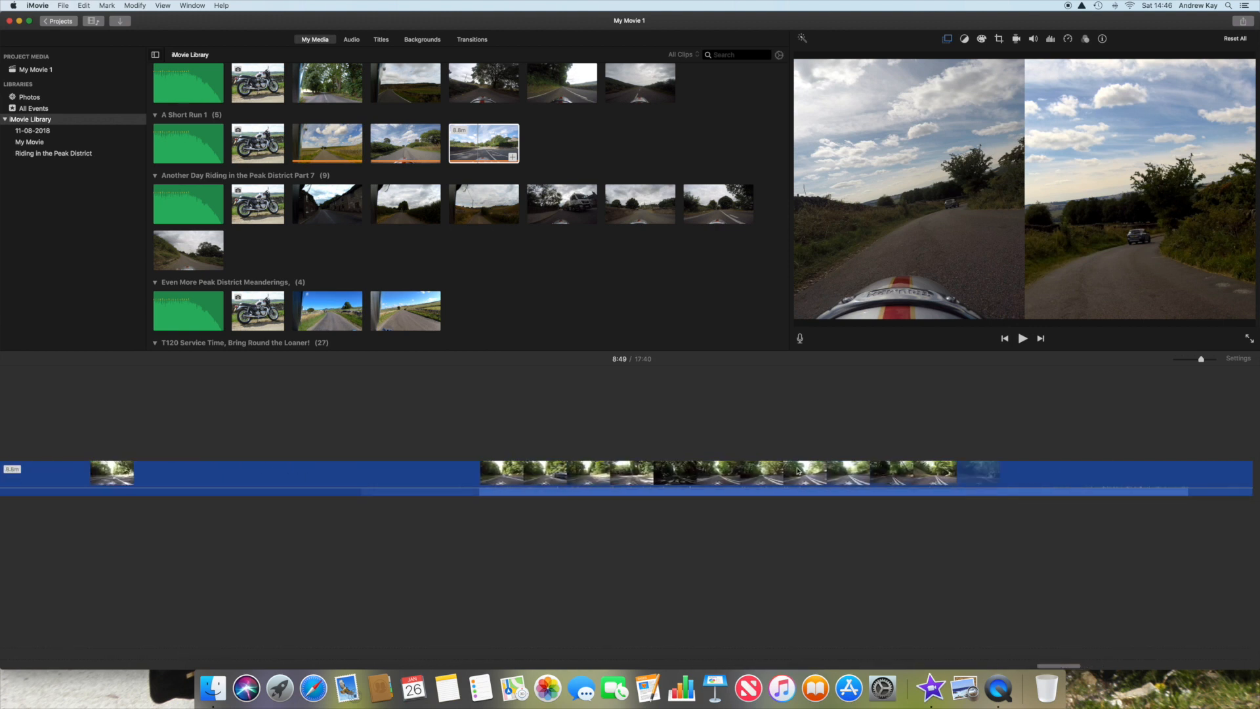
pyautogui.hscroll(-6, 798, 471)
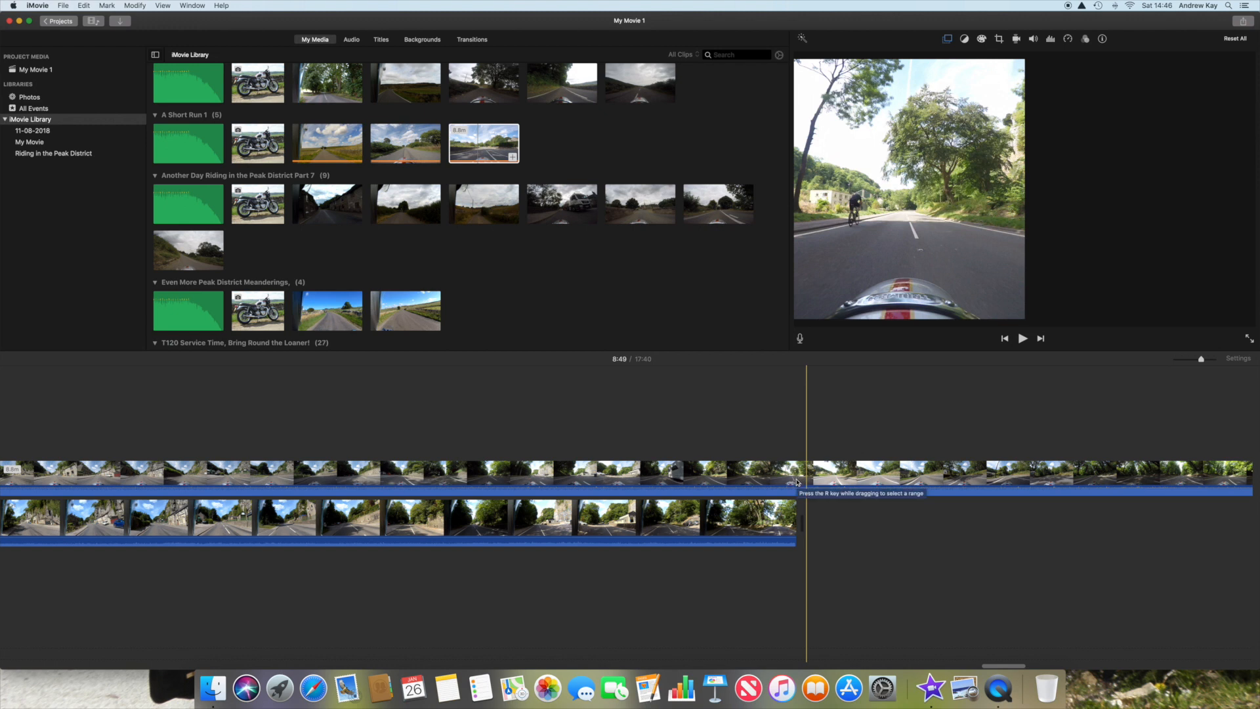
pyautogui.click(792, 482)
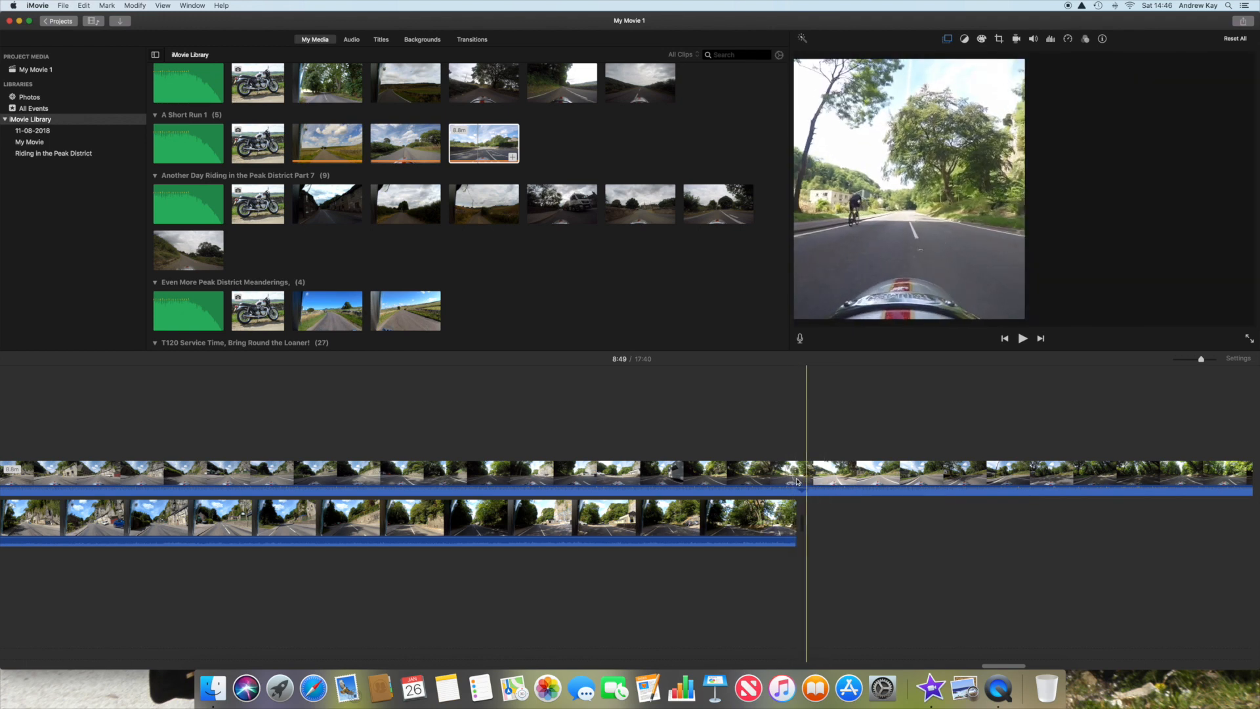
pyautogui.click(796, 482)
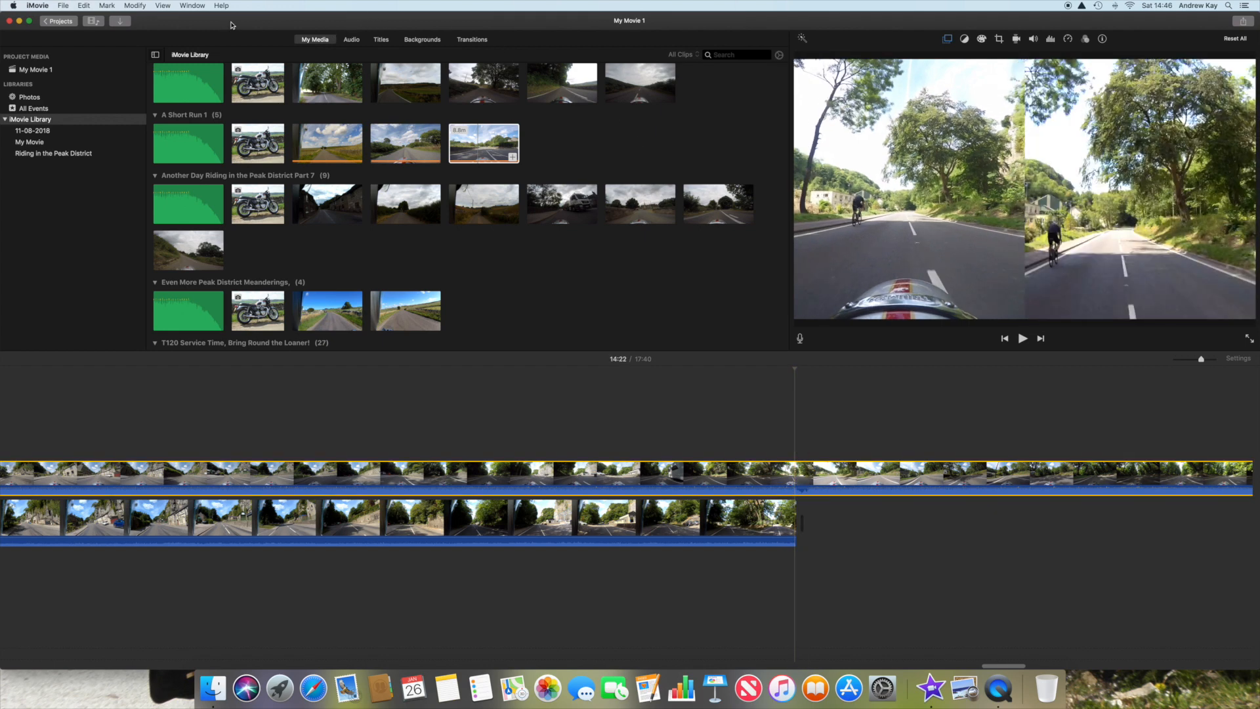
pyautogui.click(134, 7)
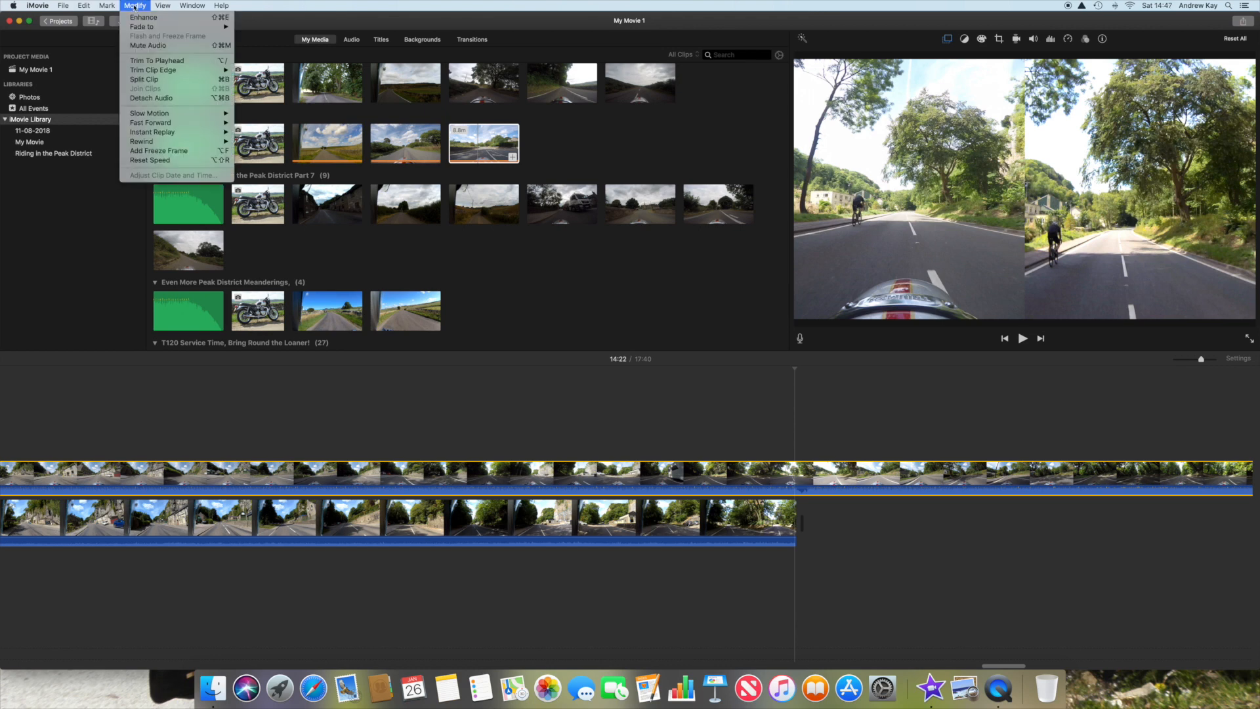
pyautogui.click(145, 80)
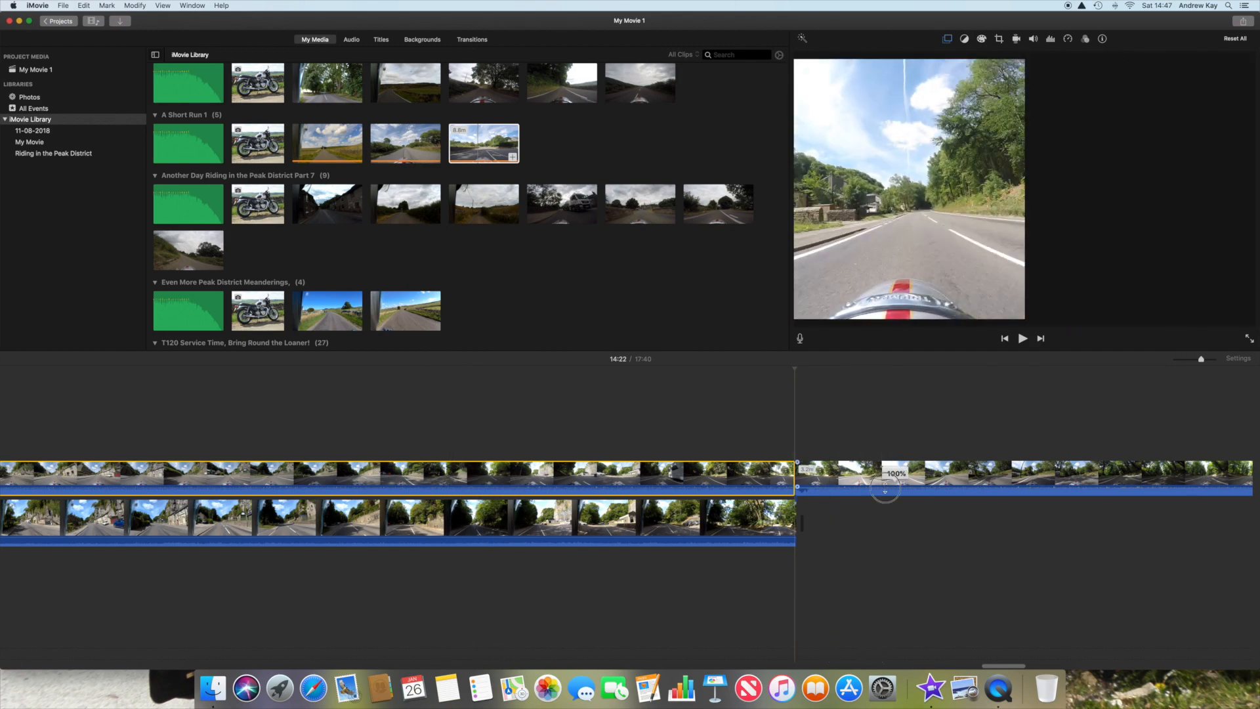
# Step: Delete the surplus part of the second overlay clip that extends beyond the end of the main clip
pyautogui.click(887, 470)
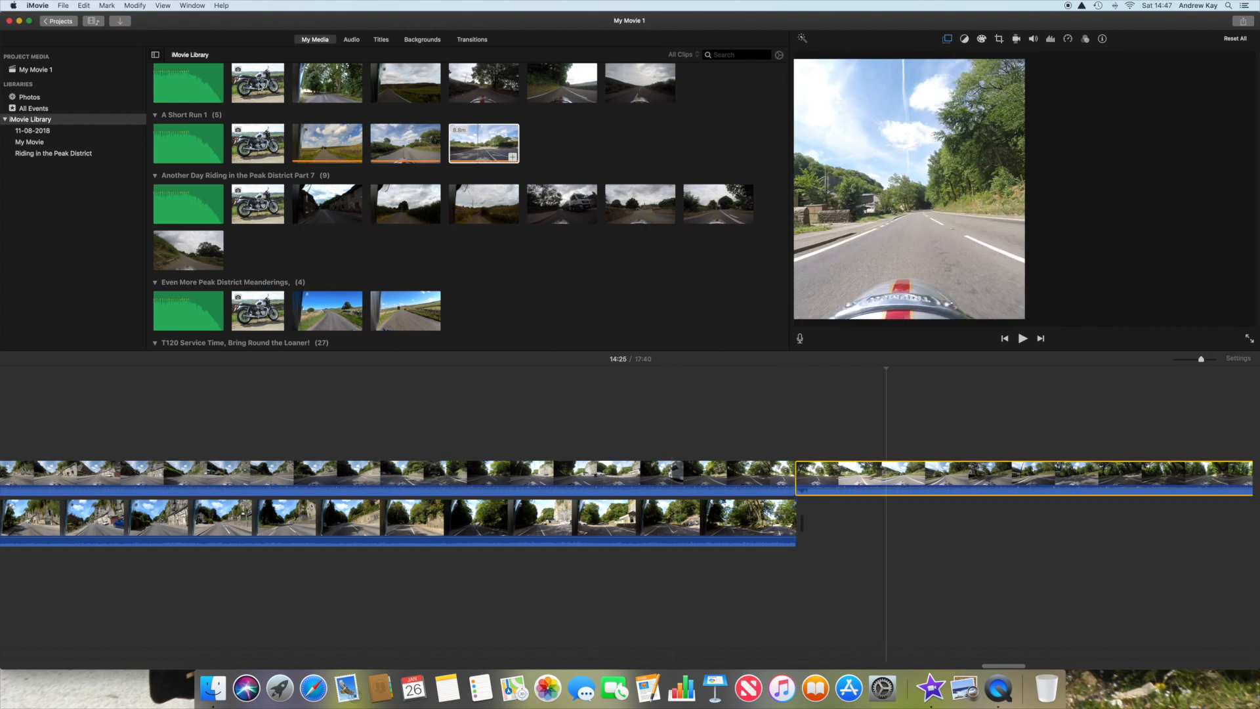
pyautogui.click(108, 6)
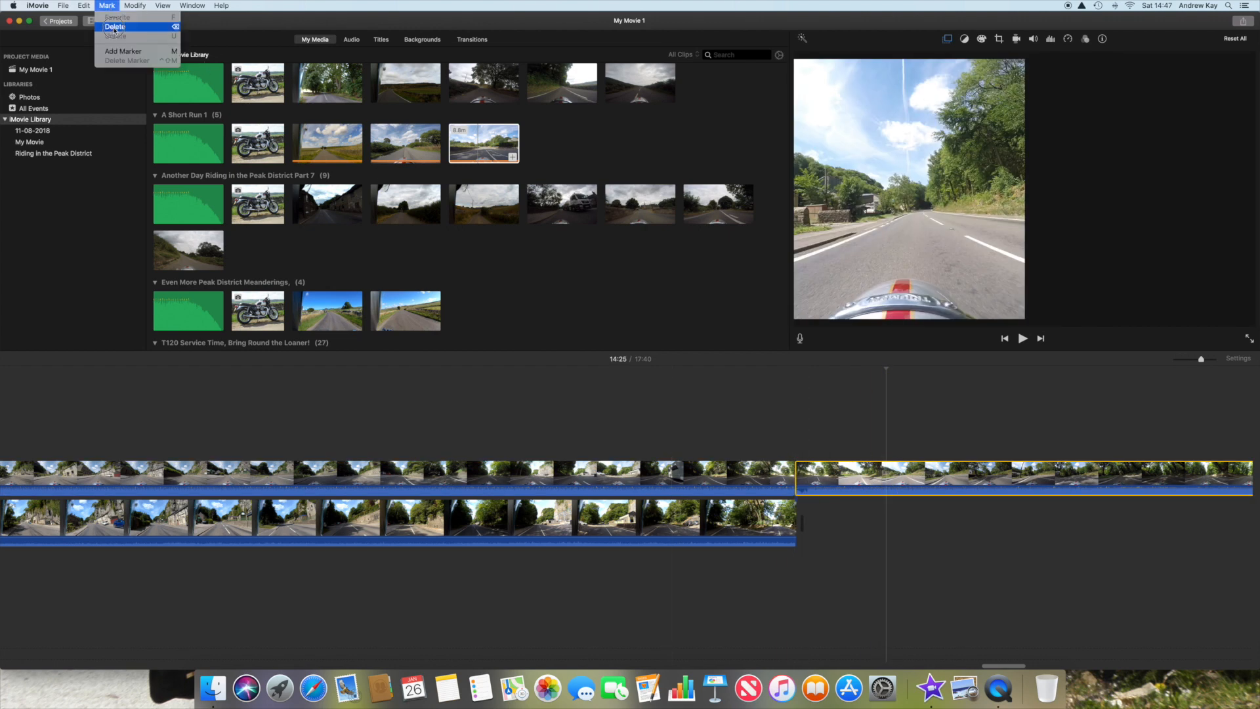
pyautogui.click(115, 29)
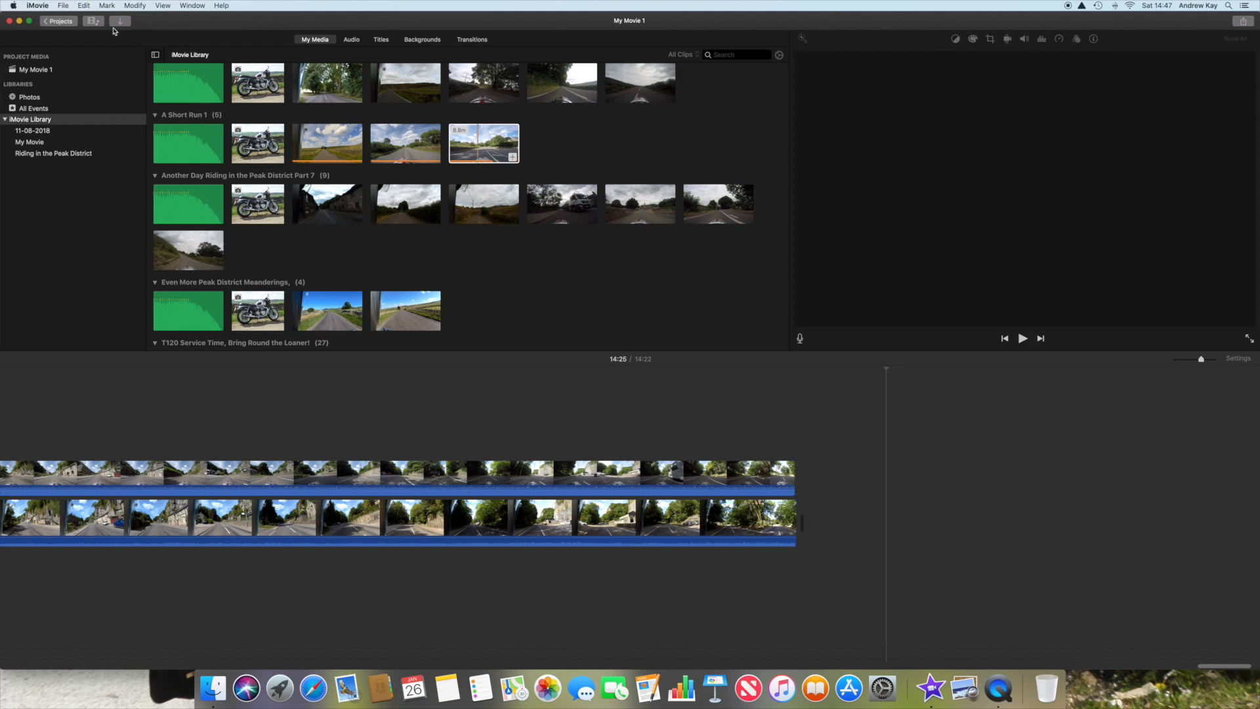
# Step: Add a Circle Close transition to the end of the main clip and play the ending
pyautogui.click(473, 41)
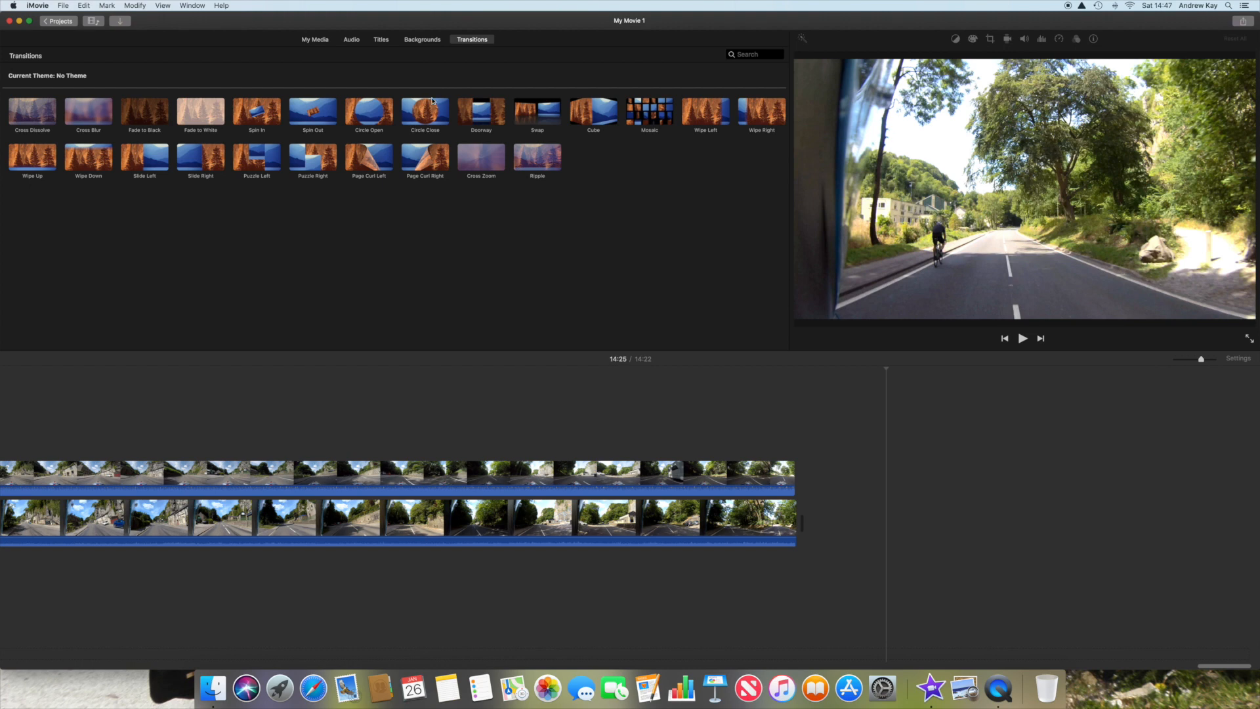
pyautogui.moveTo(488, 127); pyautogui.dragTo(766, 516)
pyautogui.click(745, 477)
pyautogui.press('space')
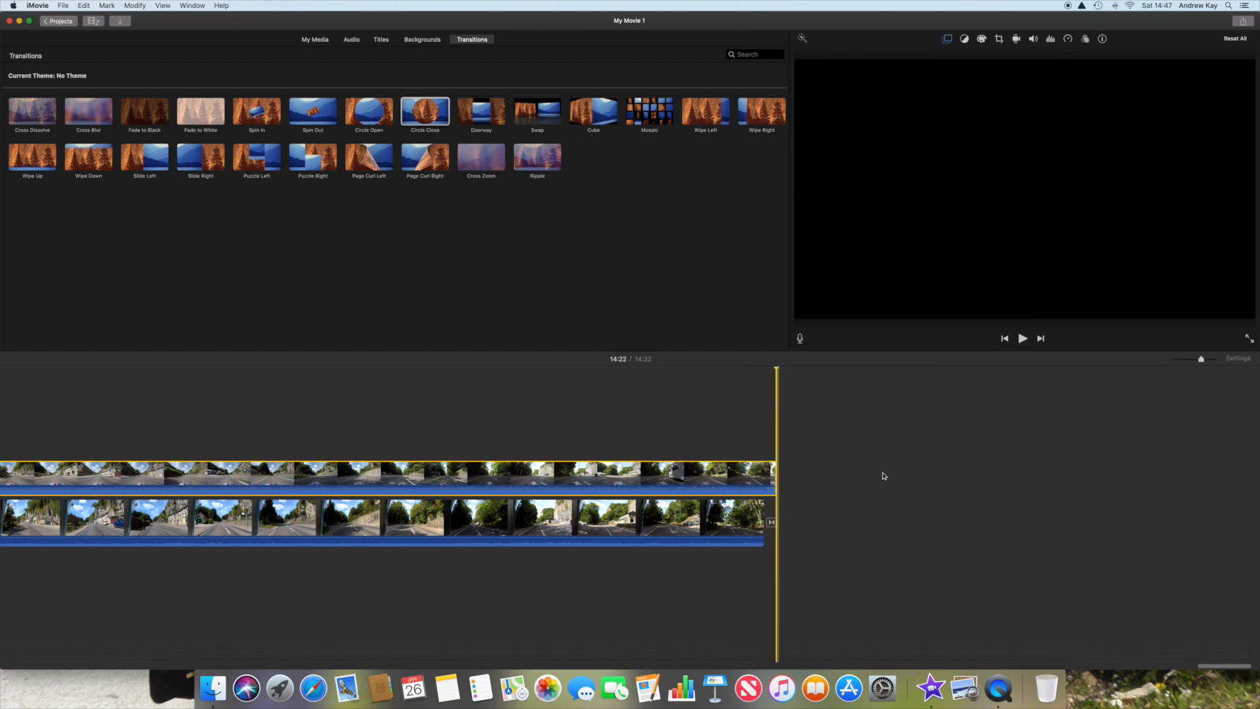
# Step: Go back to the beginning of the project and skim the opening section to examine the synchronised split screen
pyautogui.hscroll(-20, 890, 479)
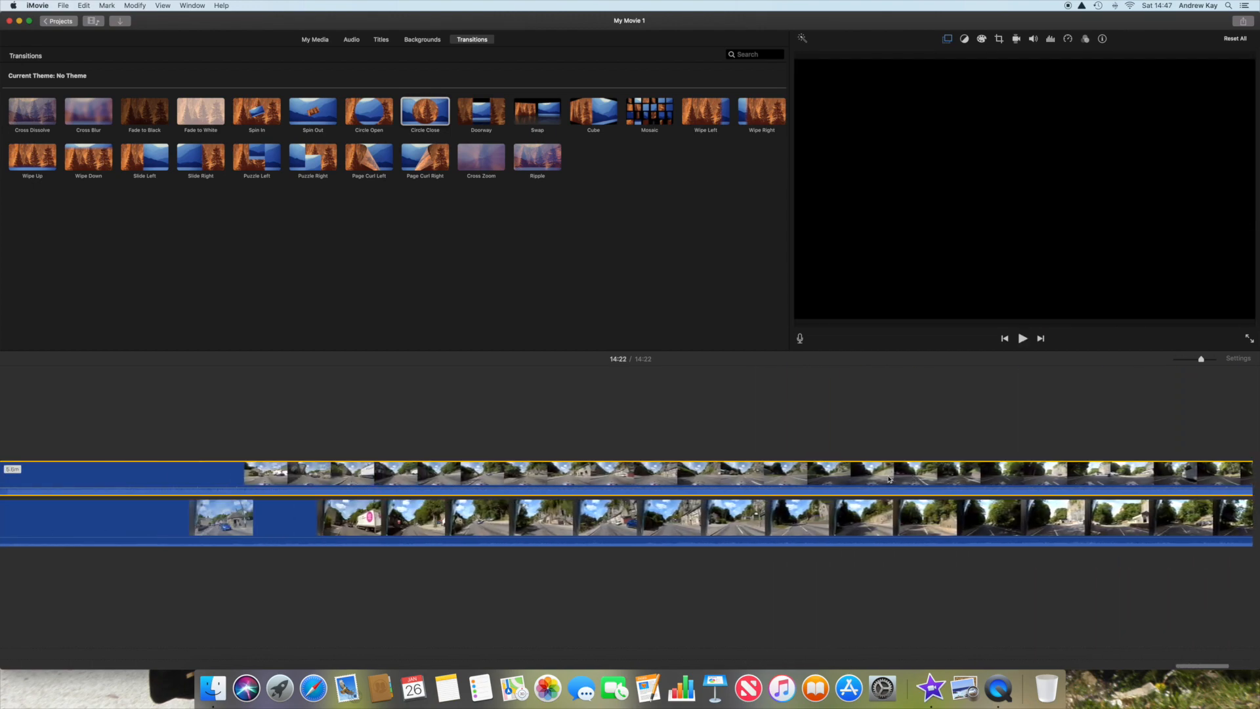
pyautogui.hscroll(-20, 889, 479)
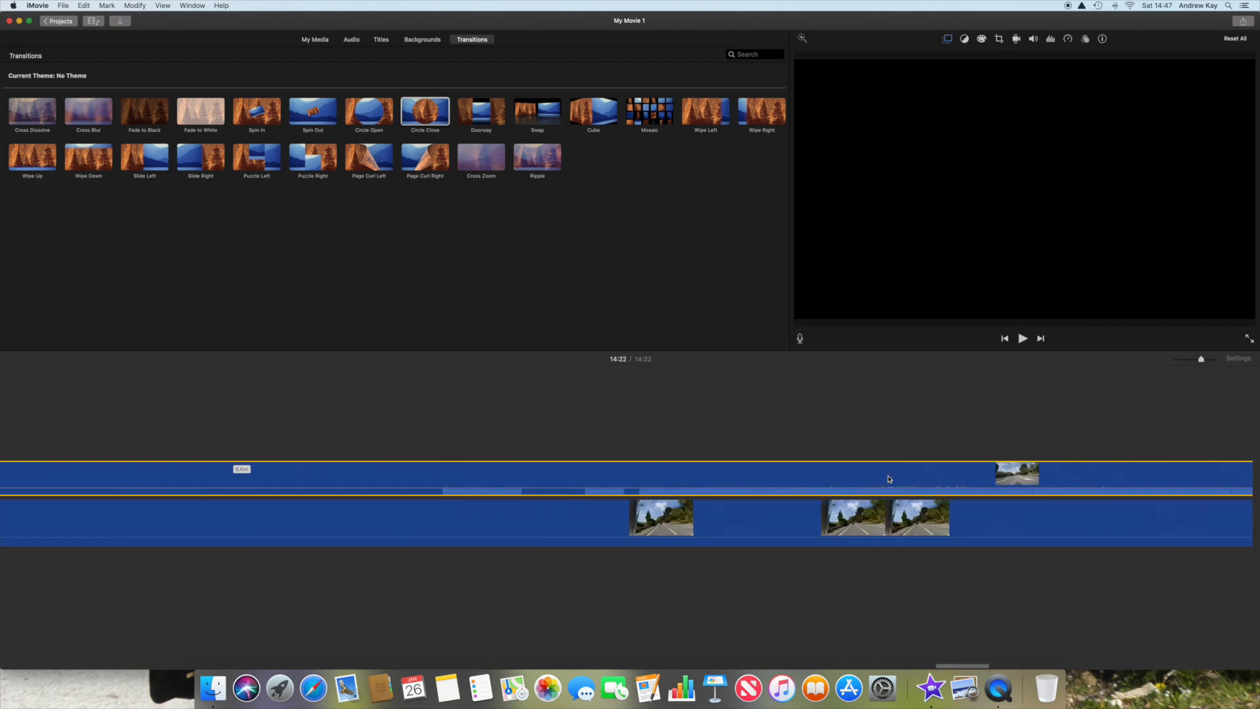
pyautogui.hscroll(-20, 889, 479)
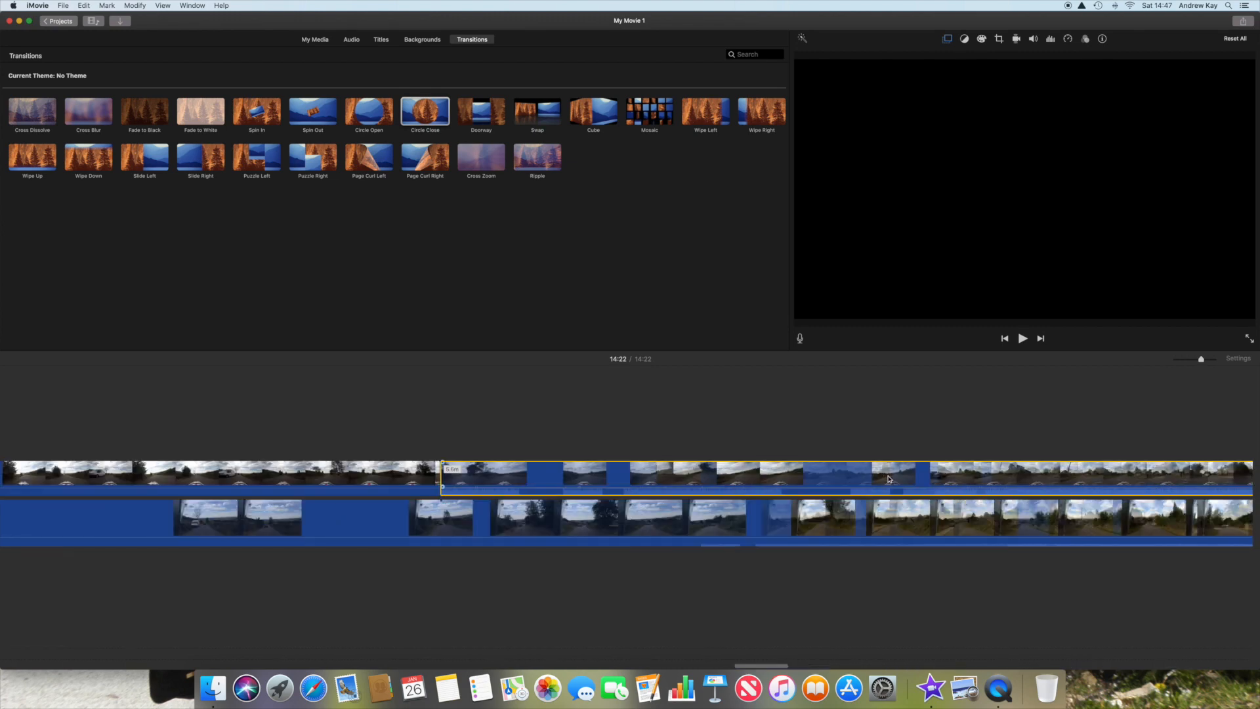
pyautogui.hscroll(-20, 889, 479)
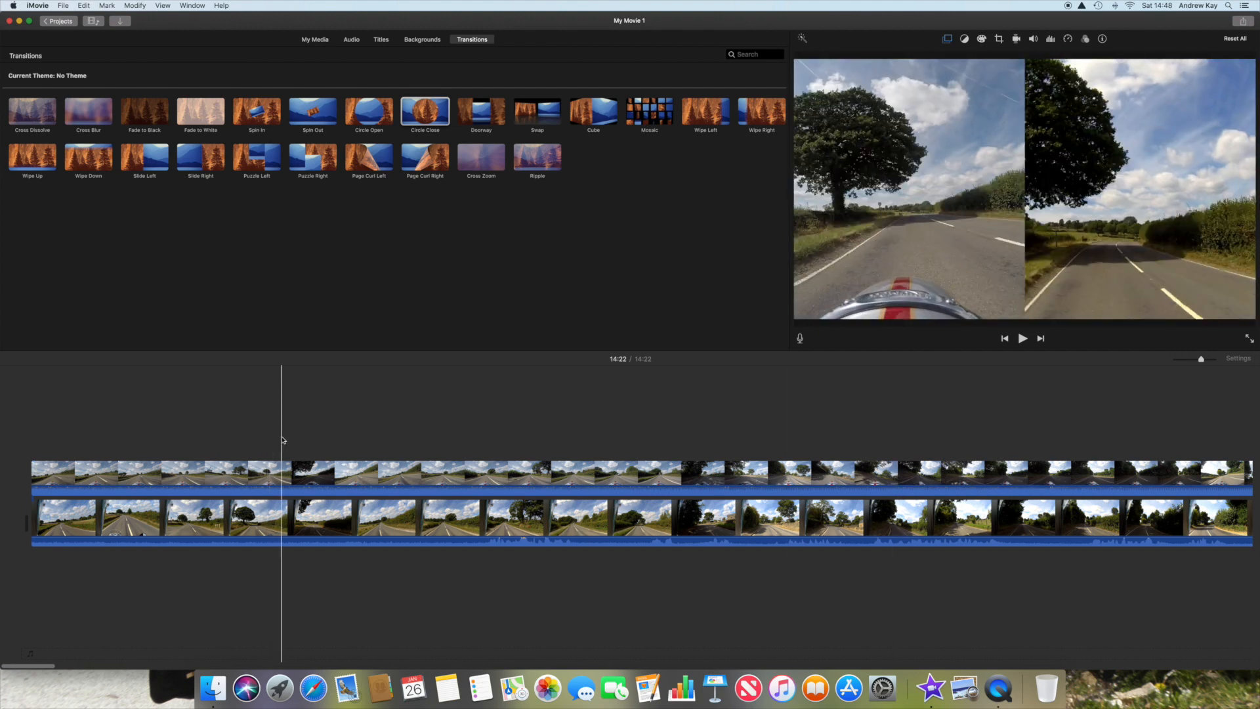
pyautogui.hscroll(10, 455, 443)
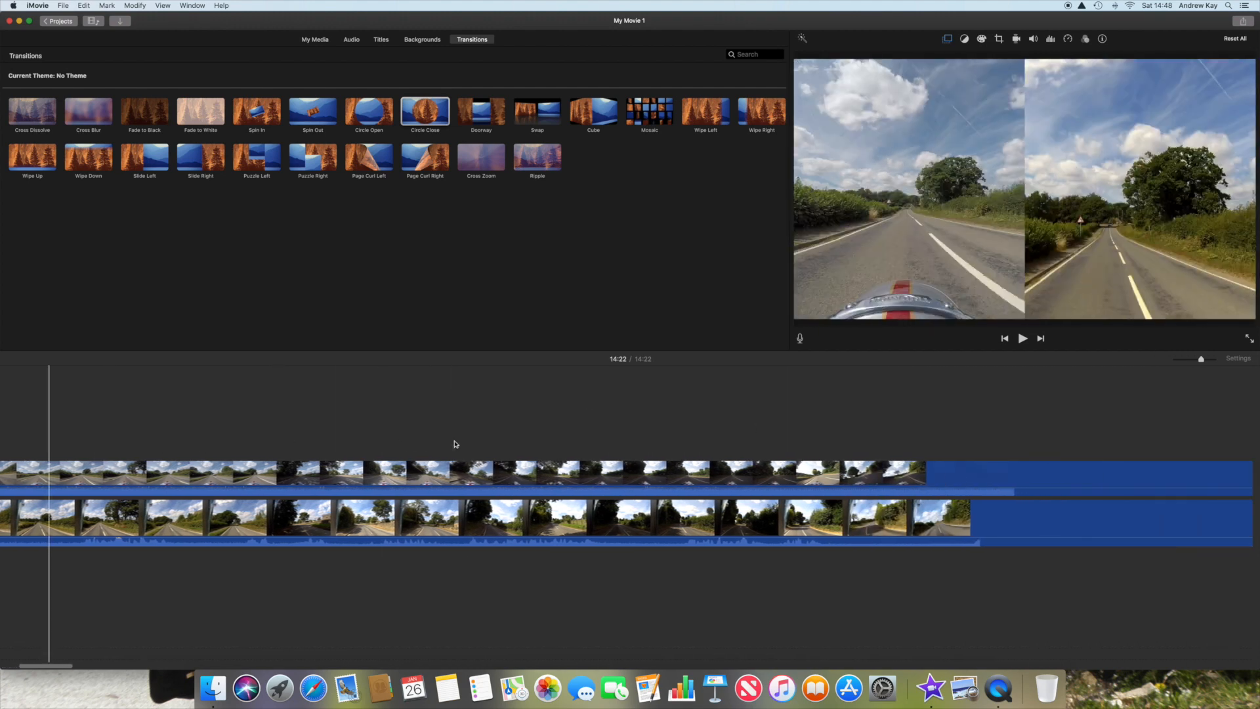
pyautogui.hscroll(5, 455, 443)
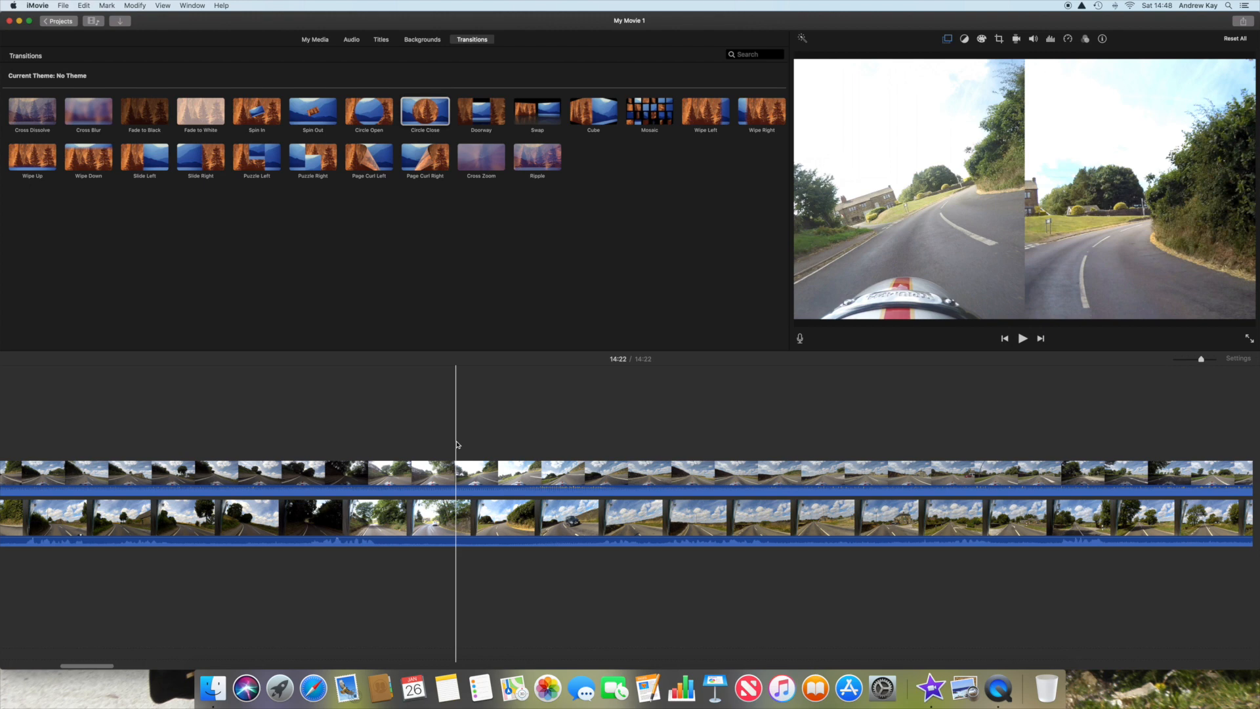
pyautogui.hscroll(-5, 457, 445)
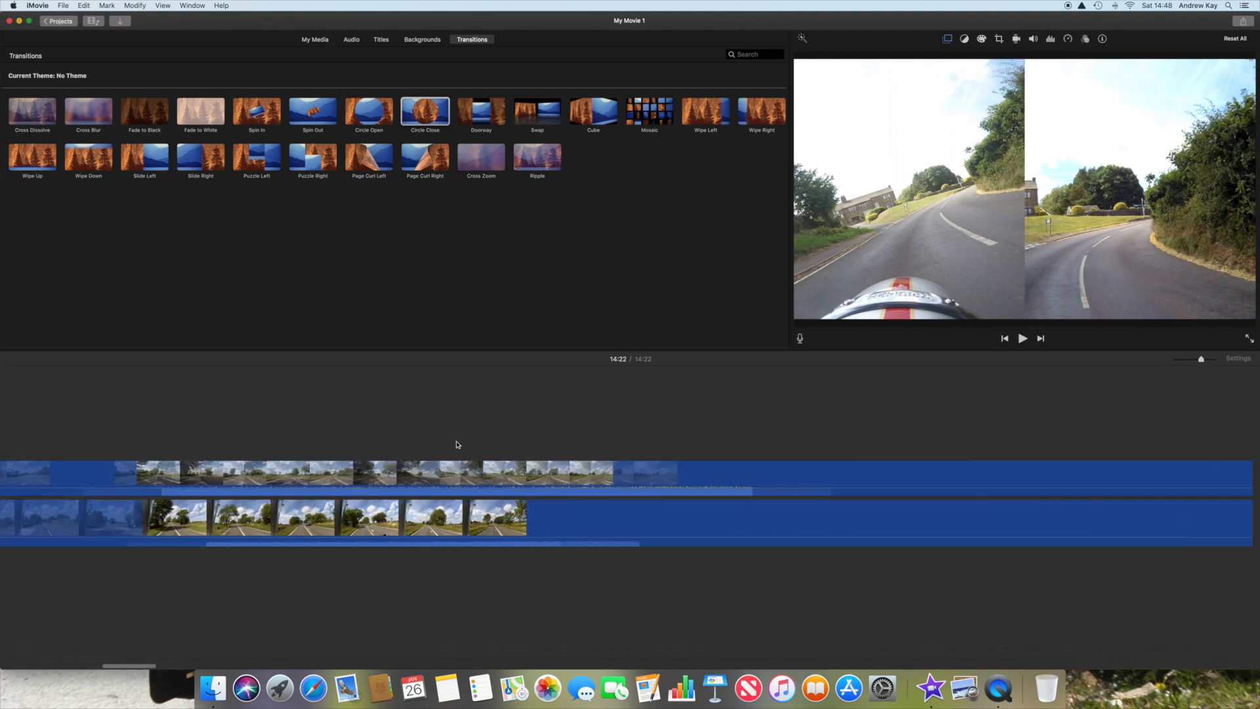
pyautogui.hscroll(-3, 457, 445)
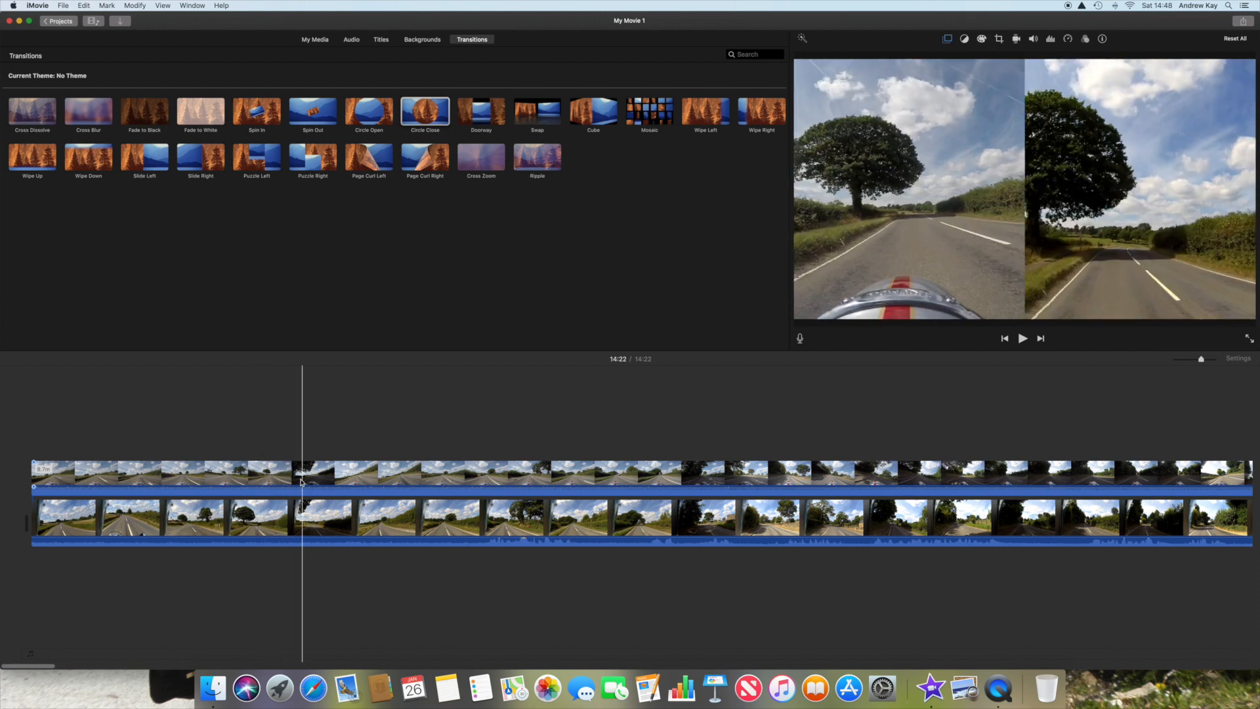
# Step: Detach the audio from the first overlay clip into a separate audio track
pyautogui.click(259, 477)
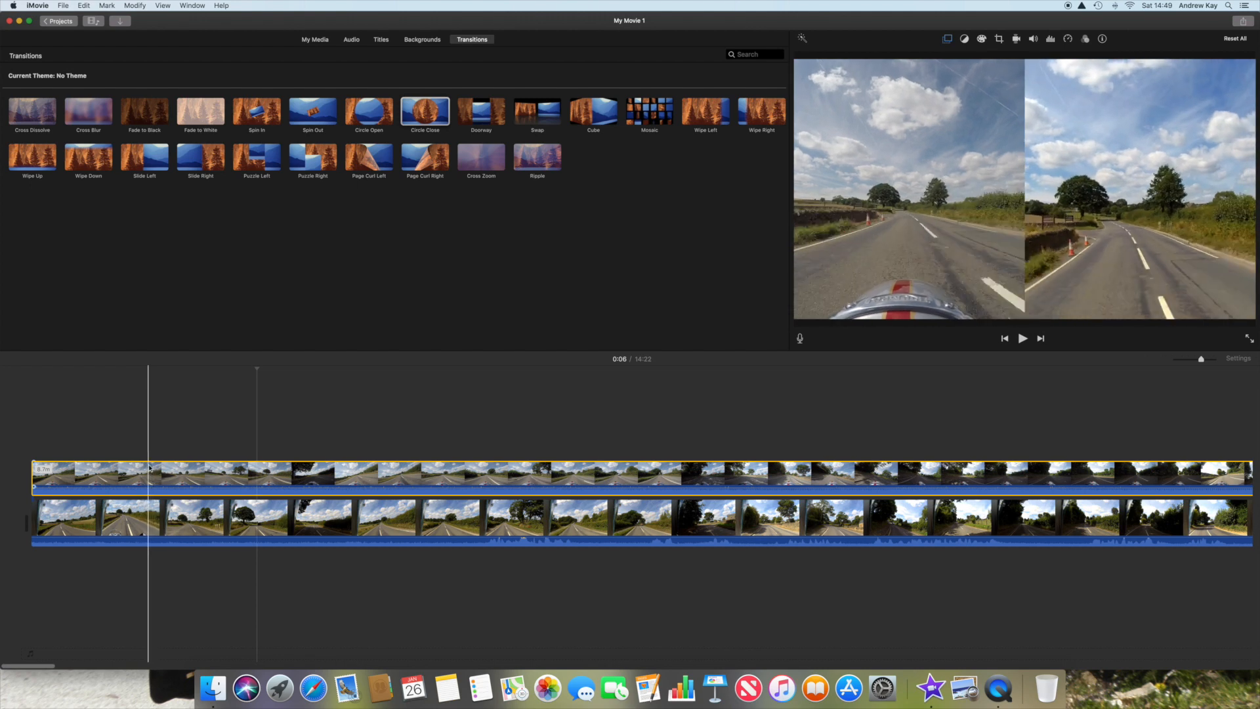
pyautogui.click(136, 6)
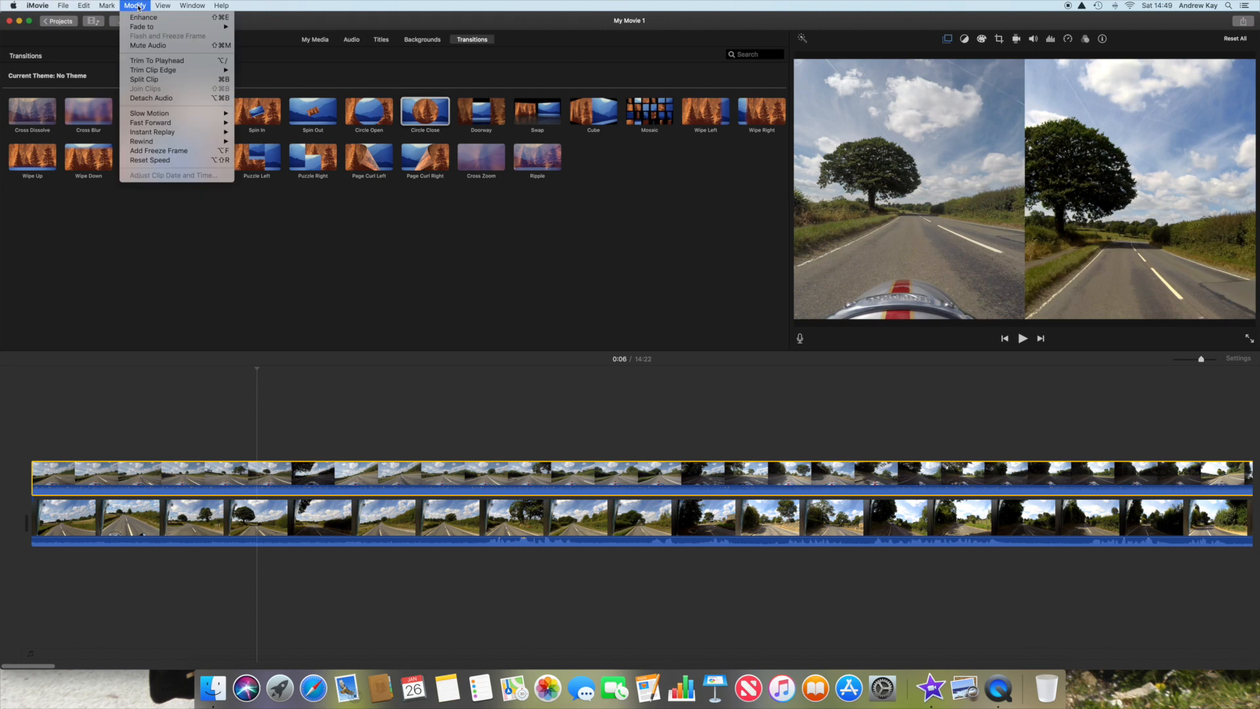
pyautogui.click(168, 98)
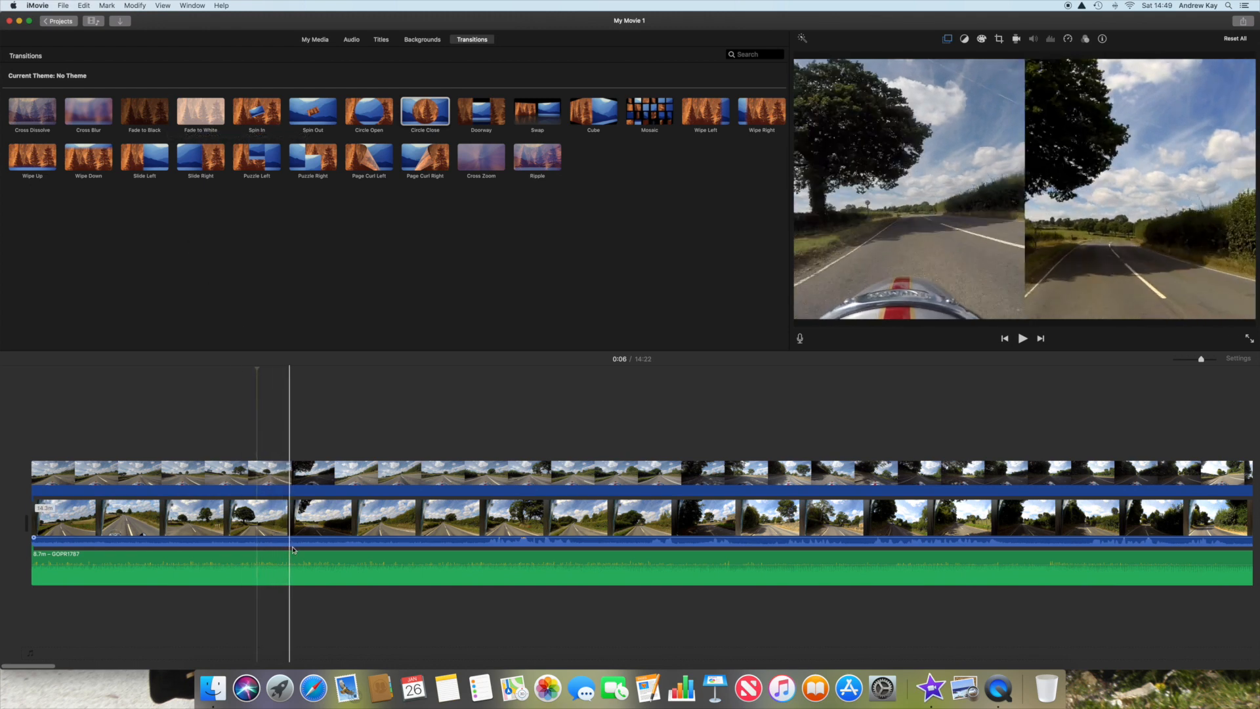
# Step: Delete the first overlay clip's video, keeping only its detached audio beneath the main clip
pyautogui.click(329, 473)
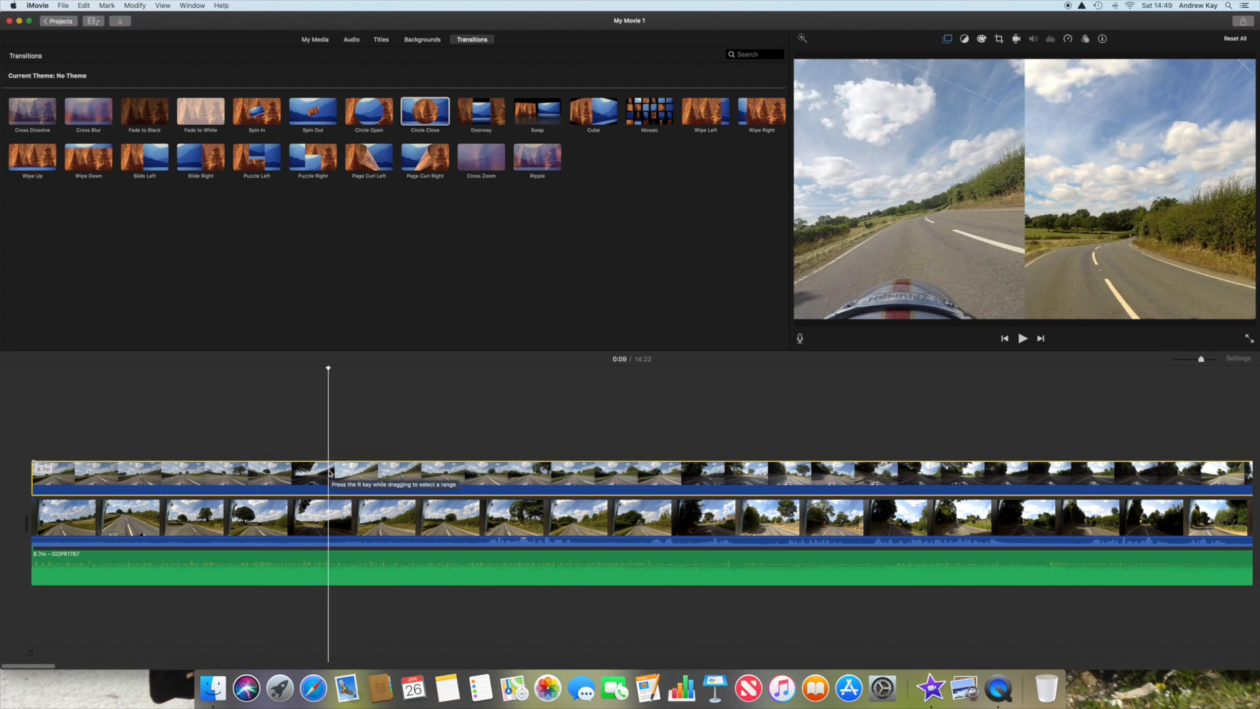
pyautogui.click(106, 8)
pyautogui.click(117, 28)
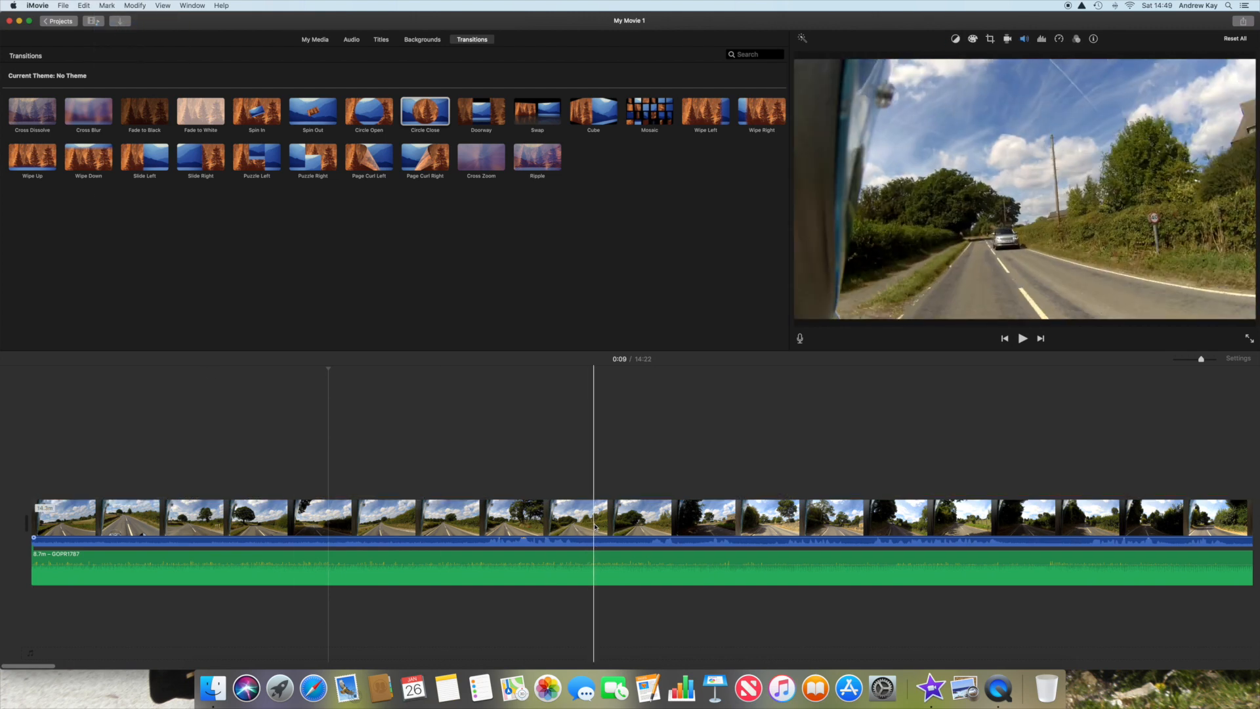
# Step: Detach the audio from the remaining overlay clip, which begins where the first detached audio clip ends
pyautogui.hscroll(10, 595, 526)
pyautogui.hscroll(10, 596, 526)
pyautogui.hscroll(10, 595, 526)
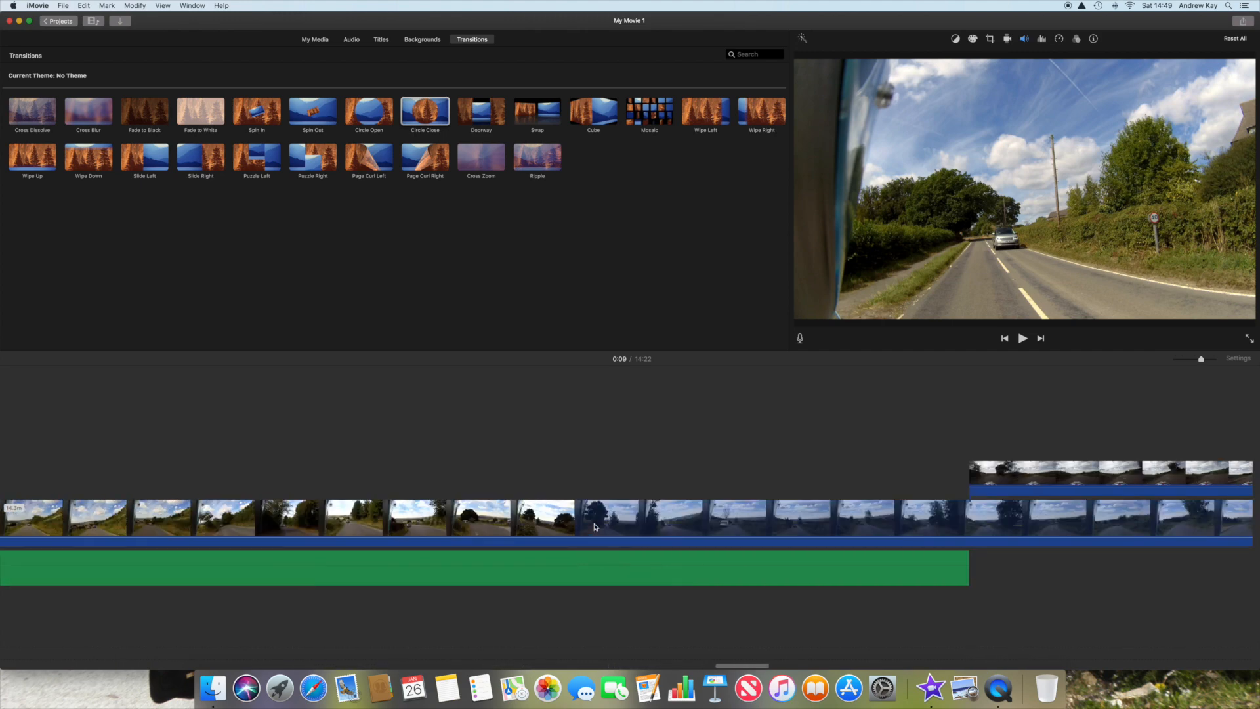
pyautogui.hscroll(10, 596, 527)
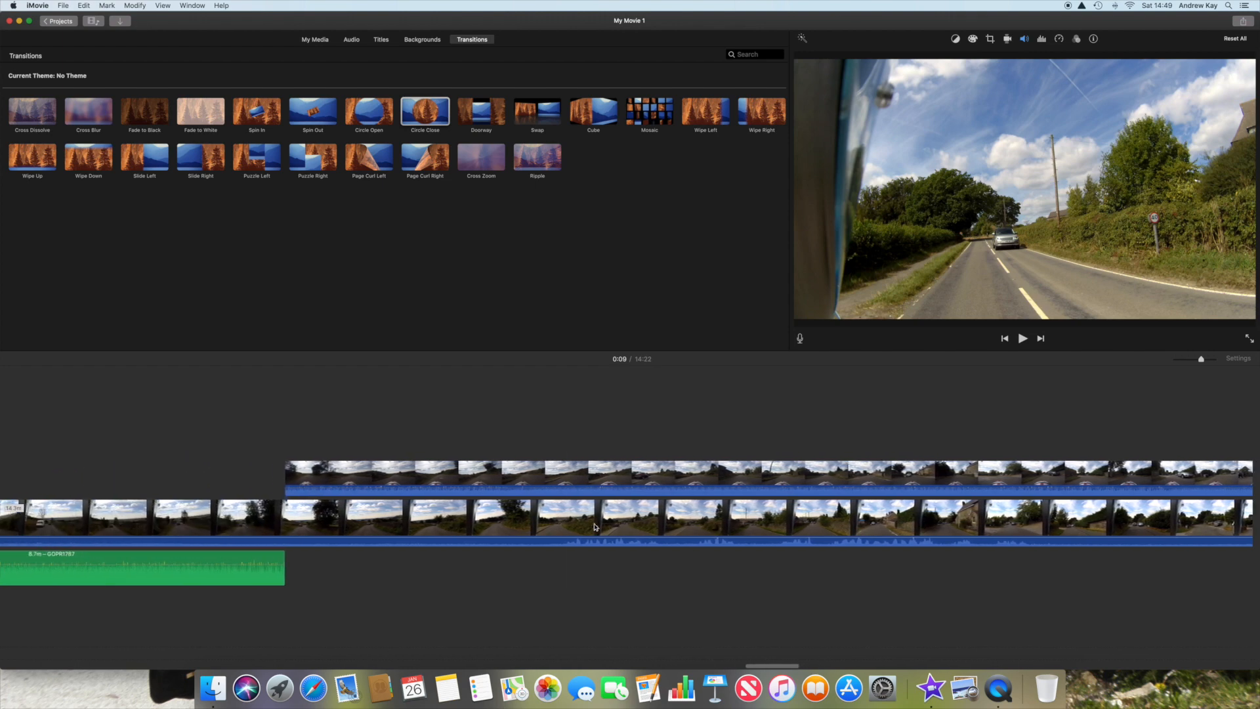
pyautogui.click(495, 476)
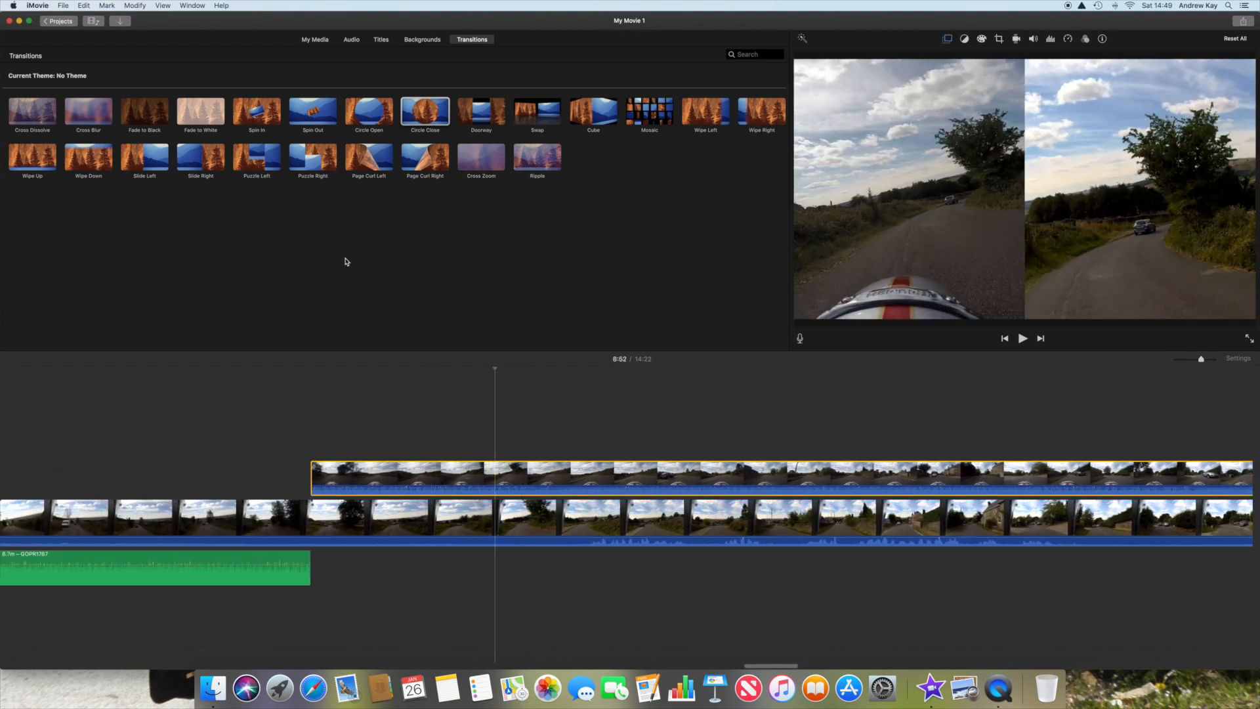
pyautogui.click(133, 8)
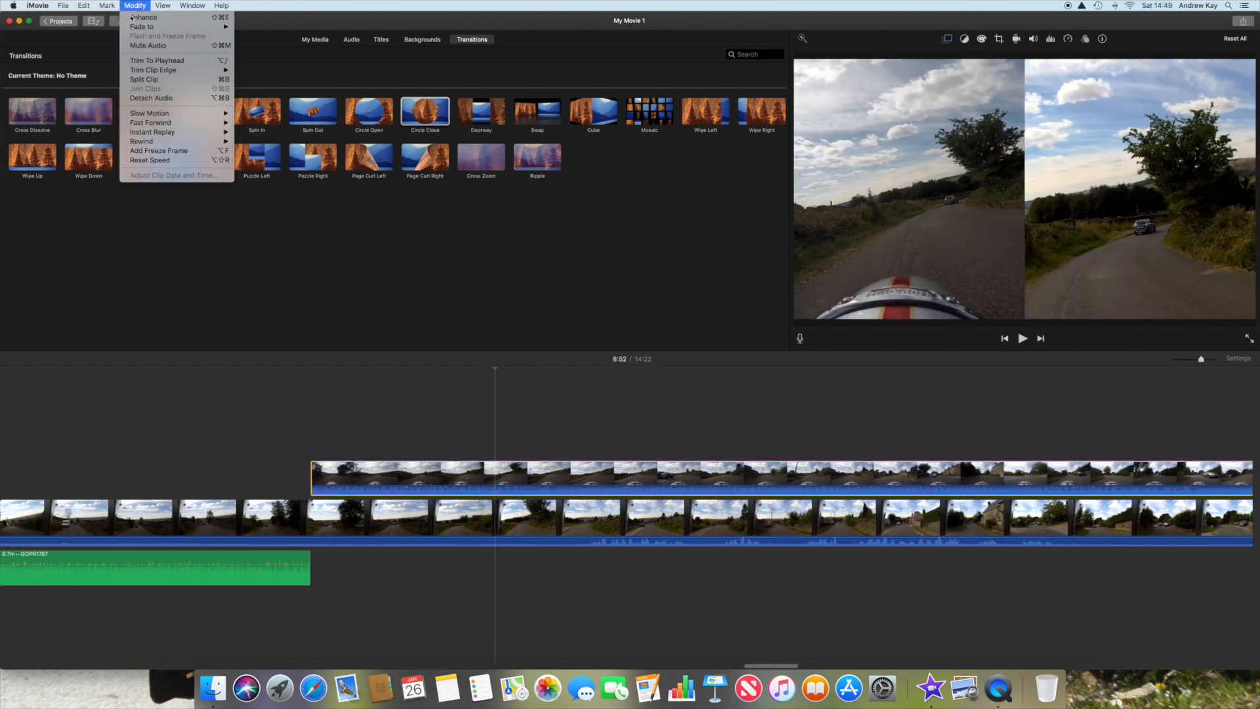
pyautogui.click(159, 102)
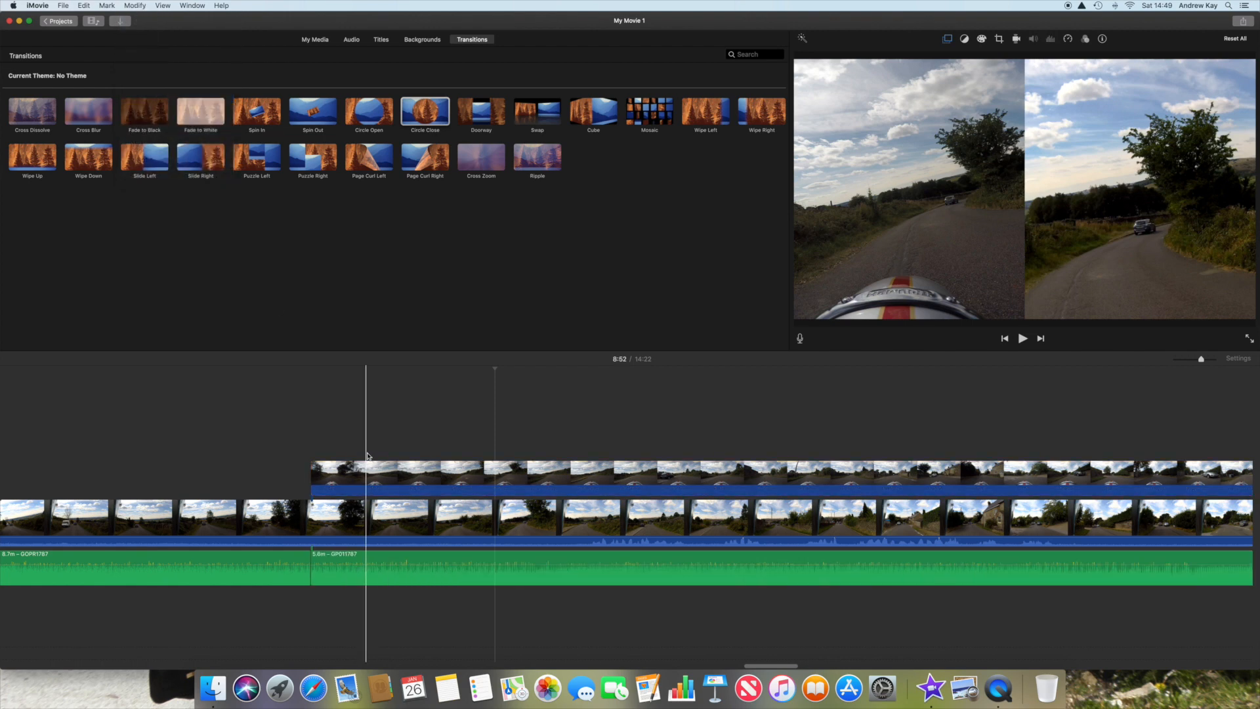
# Step: Delete the remaining overlay clip's video, keeping its detached audio under the main clip
pyautogui.click(107, 5)
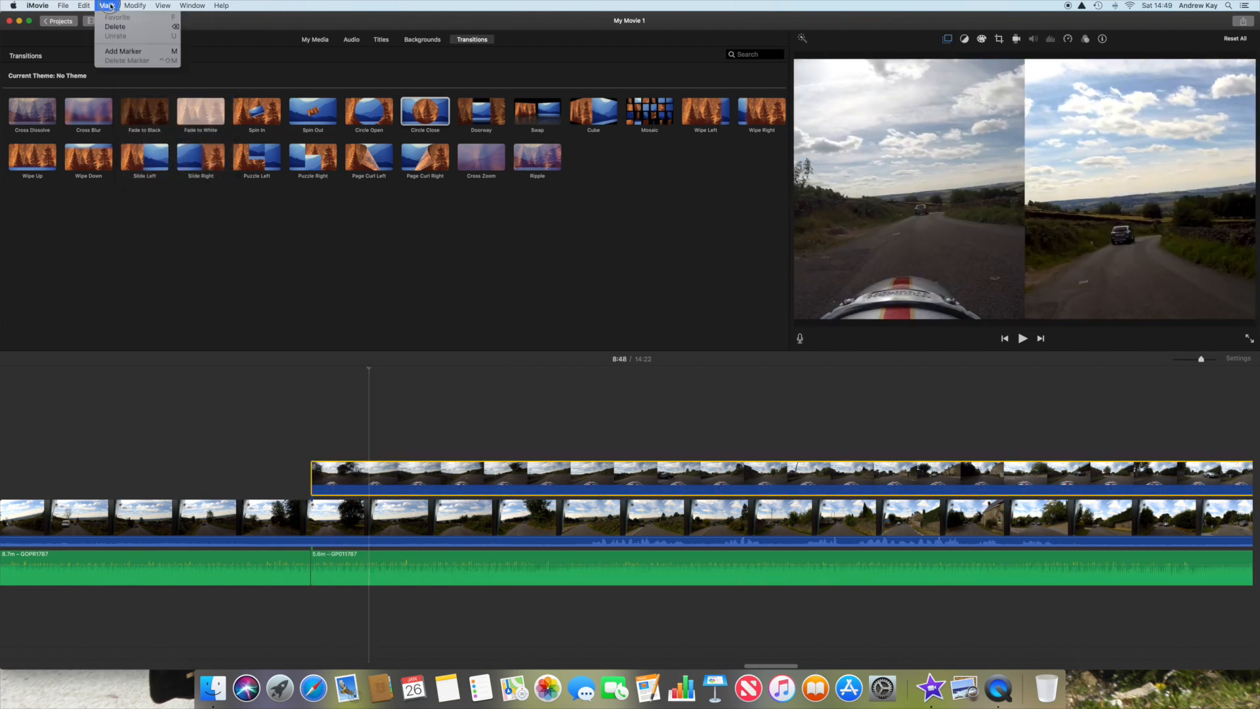
pyautogui.click(117, 27)
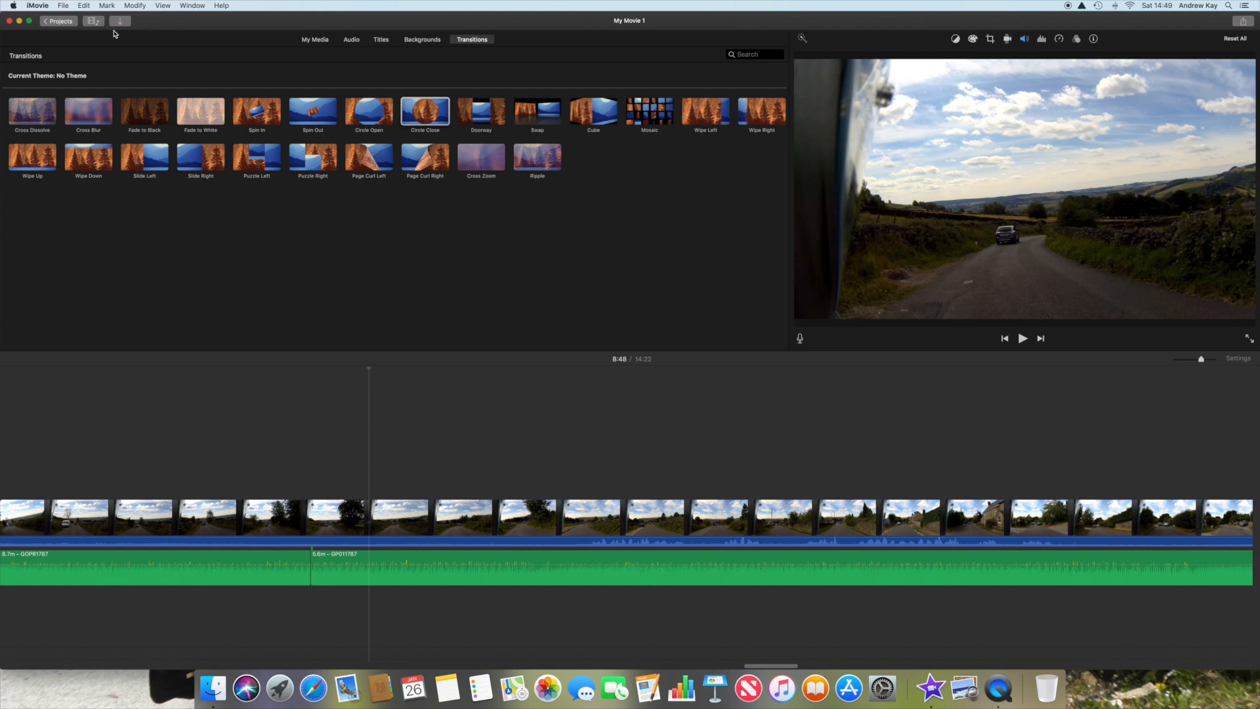
pyautogui.hscroll(-15, 392, 508)
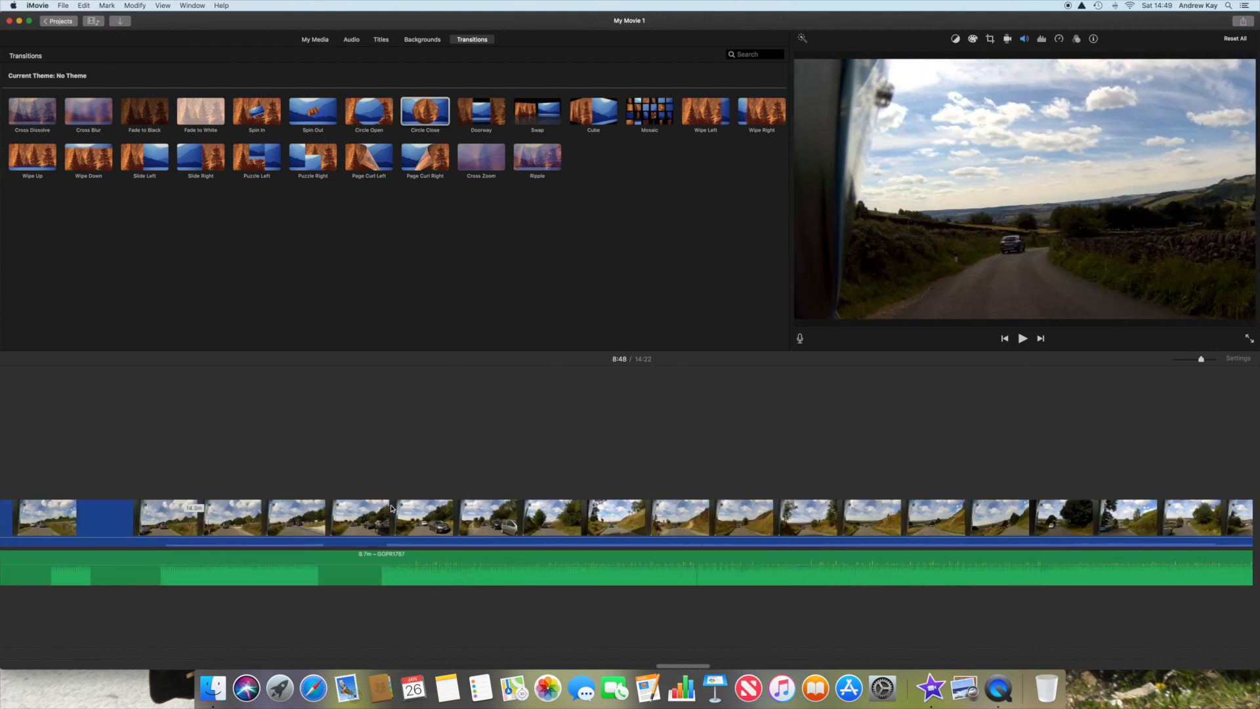
pyautogui.hscroll(-10, 391, 508)
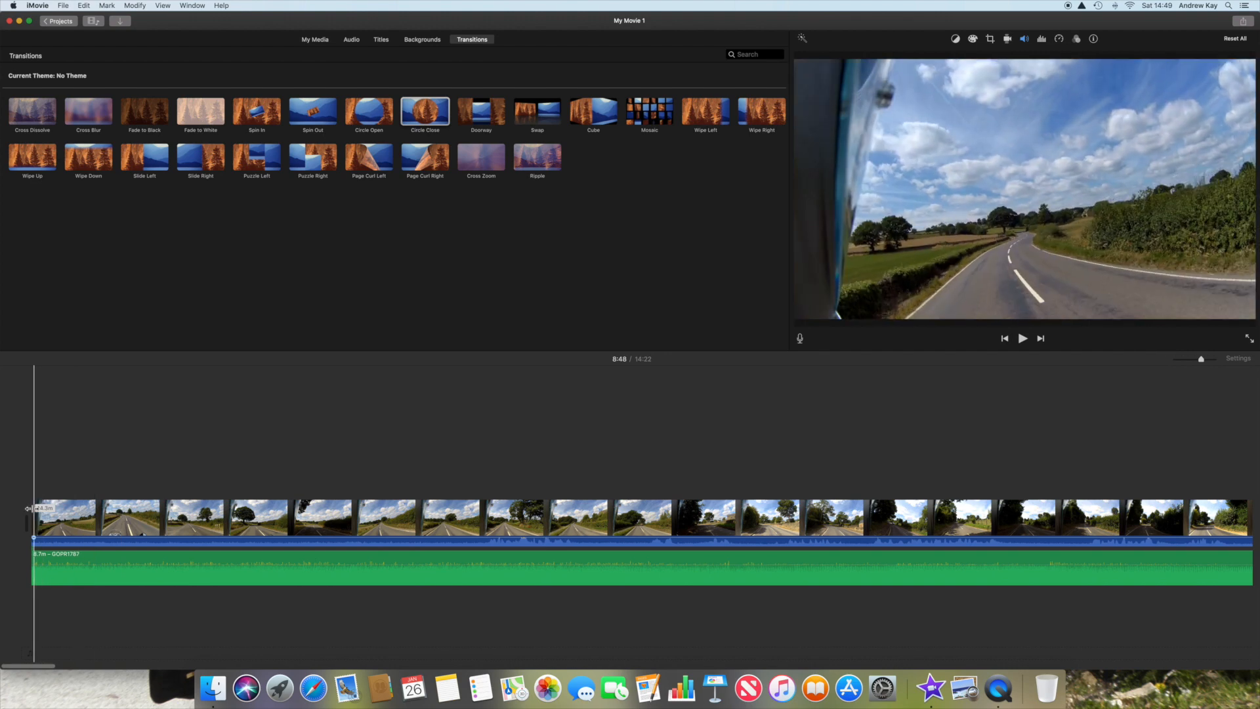
# Step: Preview the main video with the detached overlay audio in full screen and return to the editor
pyautogui.press('space')
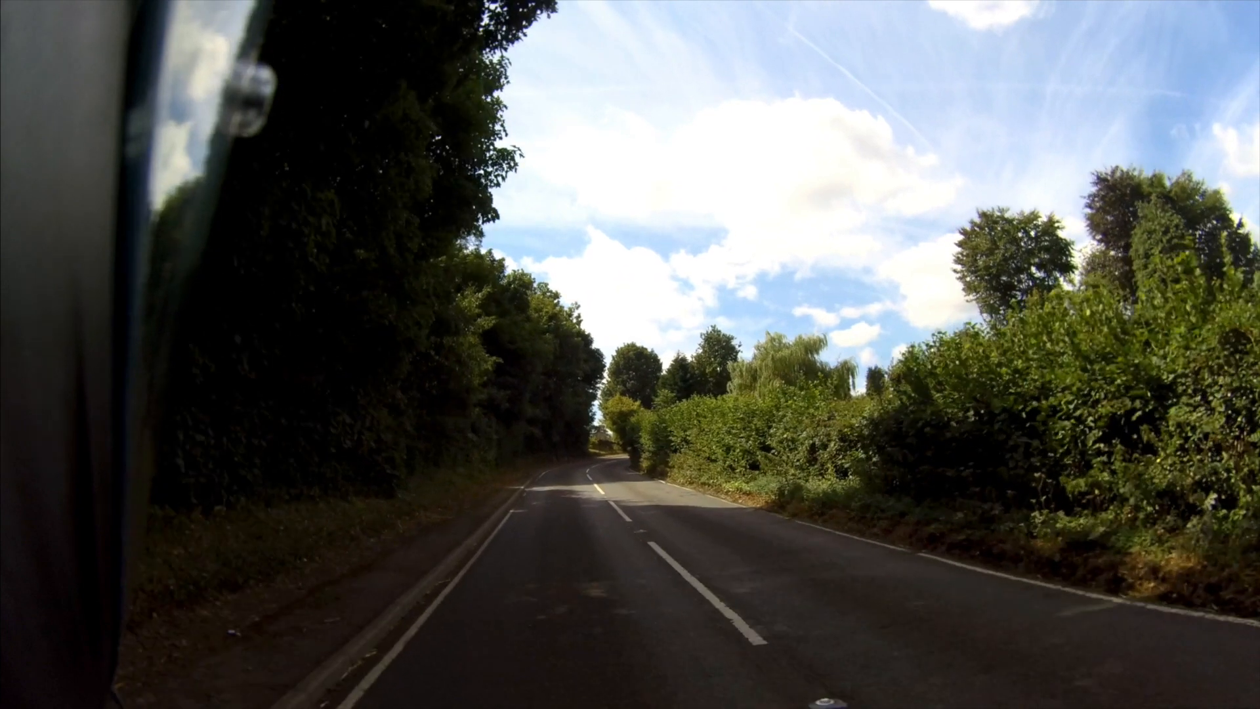
pyautogui.moveTo(855, 497)
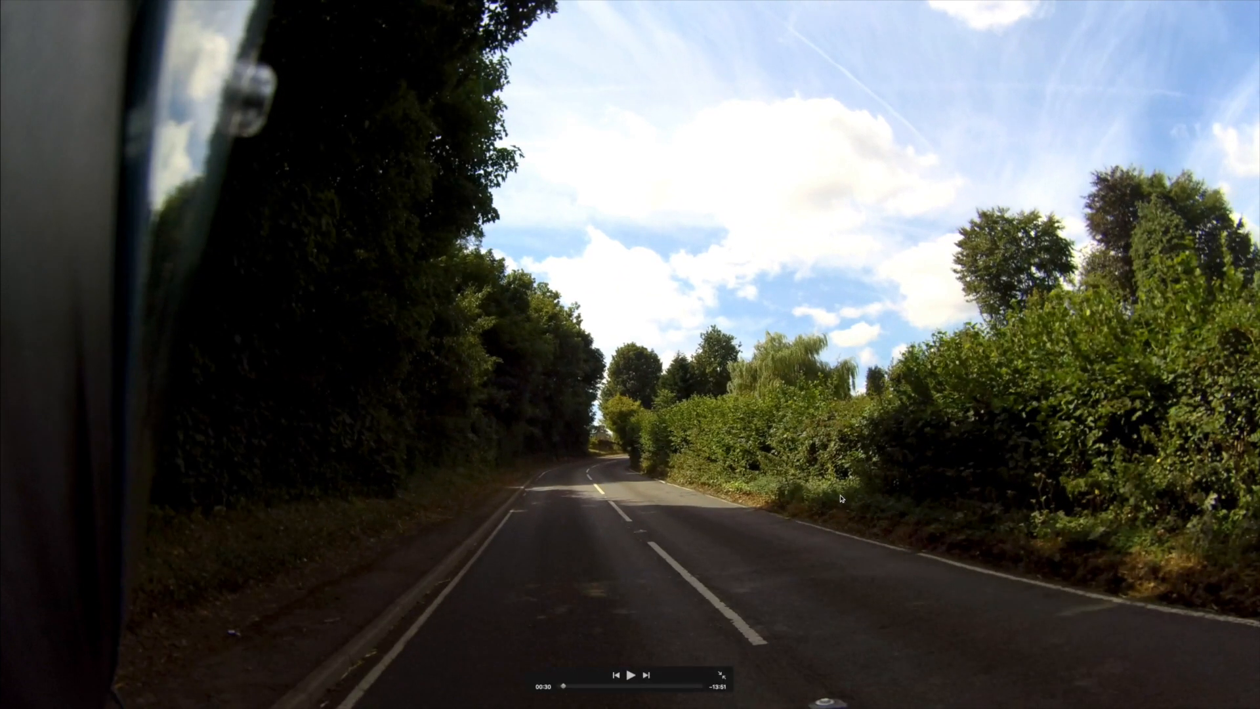
pyautogui.click(722, 675)
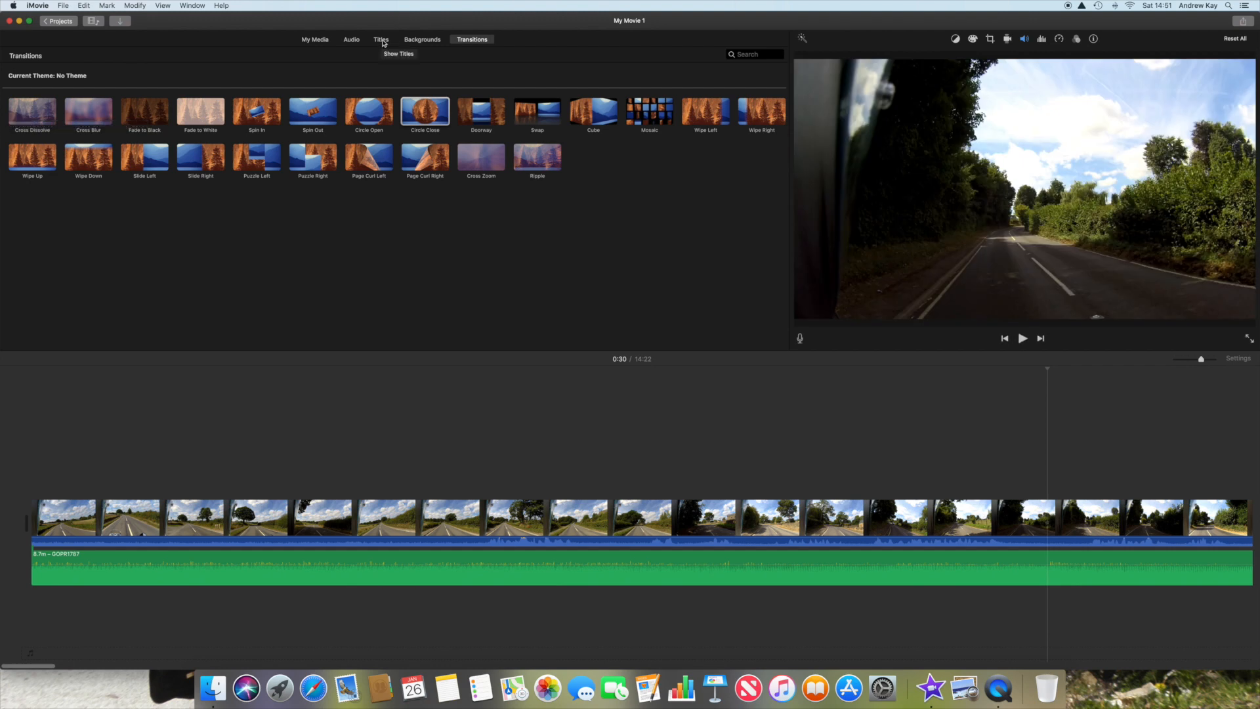
# Step: Browse the backgrounds and titles, and add the Far Far Away title above the start of the main clip
pyautogui.click(425, 40)
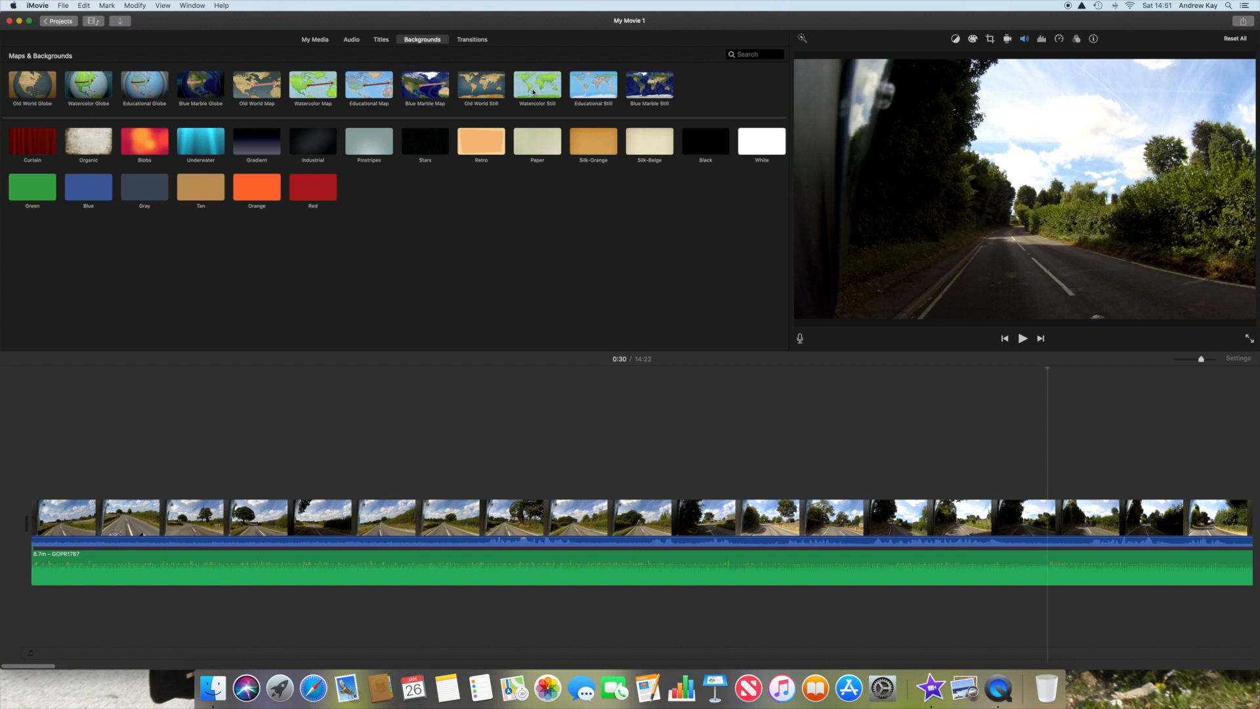
pyautogui.click(381, 40)
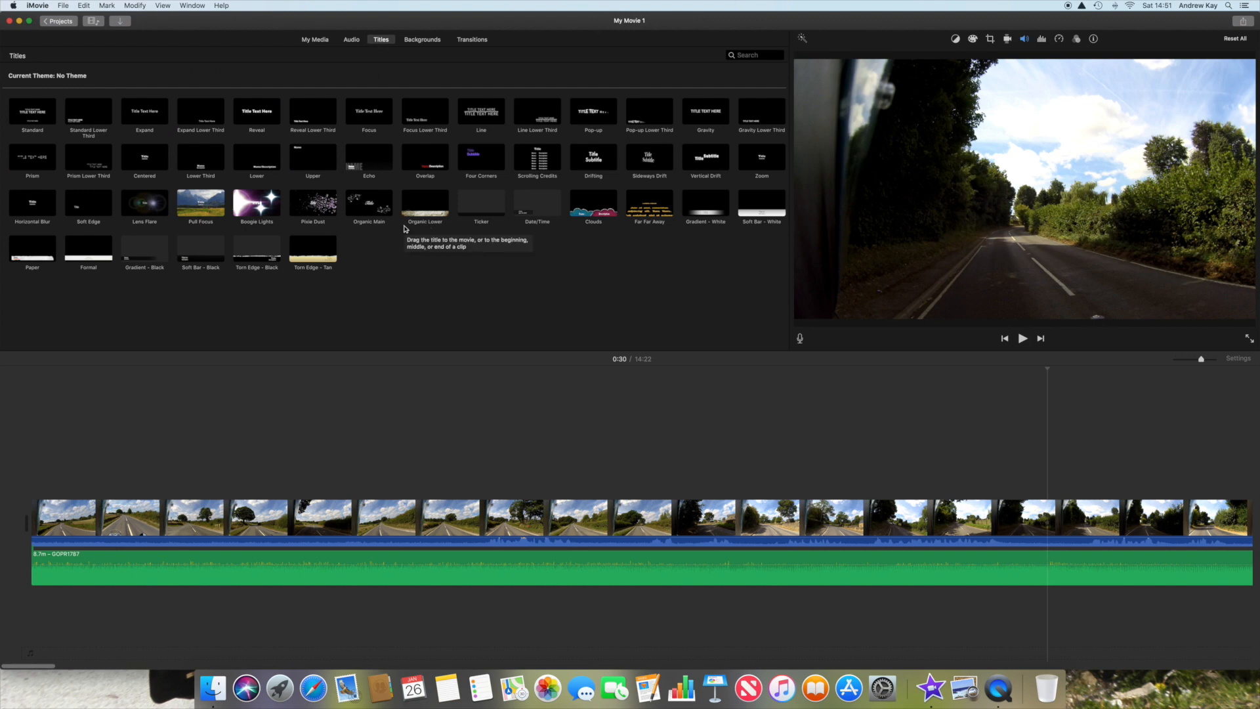
pyautogui.click(647, 212)
pyautogui.moveTo(647, 211); pyautogui.dragTo(42, 492)
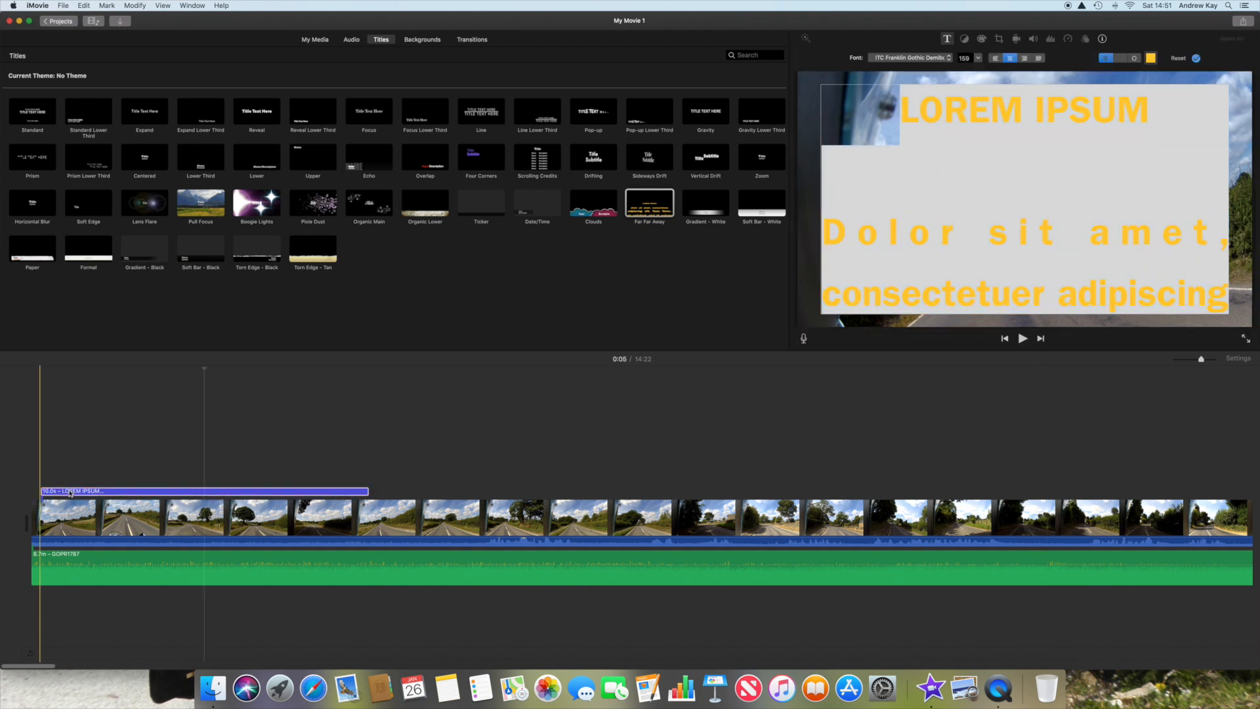
# Step: Play the opening seconds of the Far Far Away title over the main clip to preview its placeholder text
pyautogui.click(70, 494)
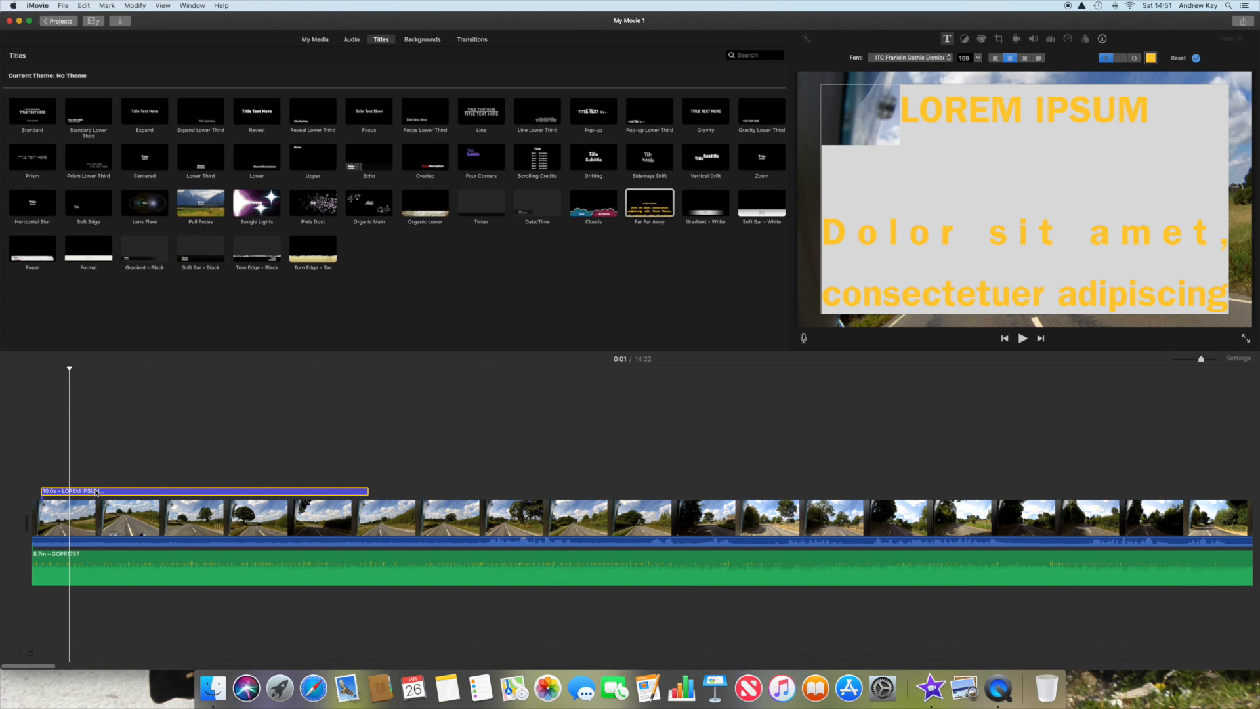
pyautogui.press('space')
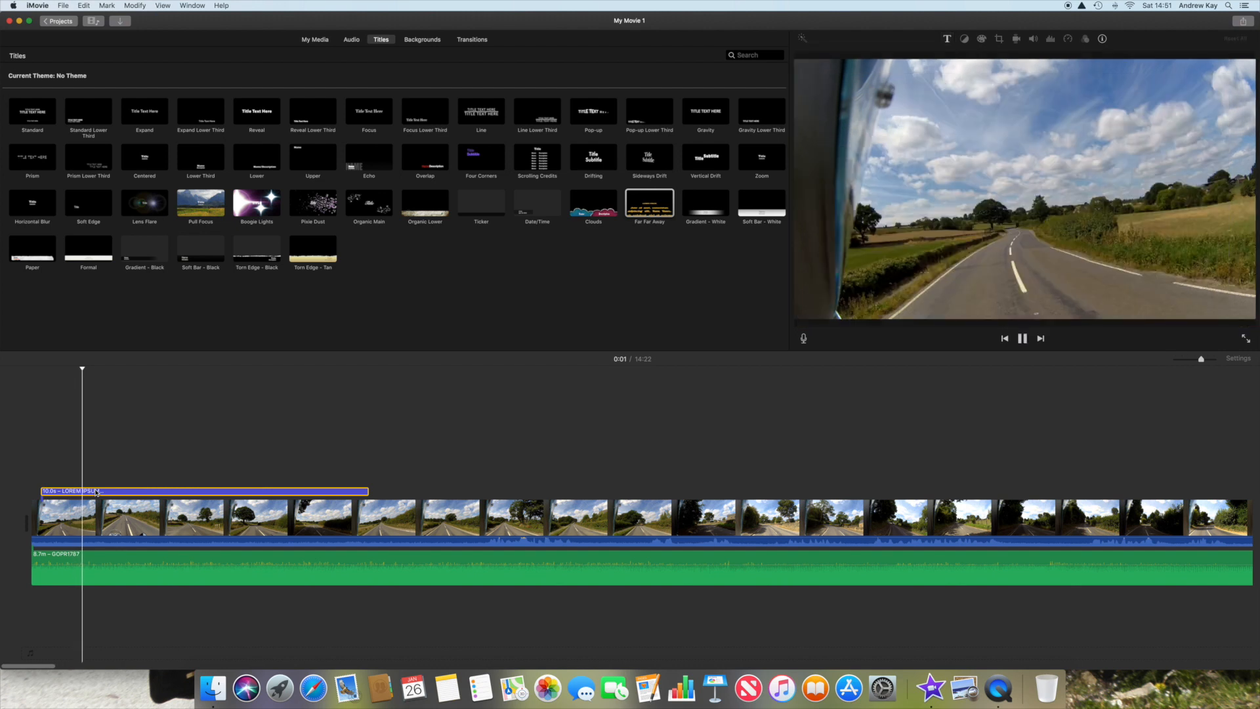
pyautogui.click(89, 496)
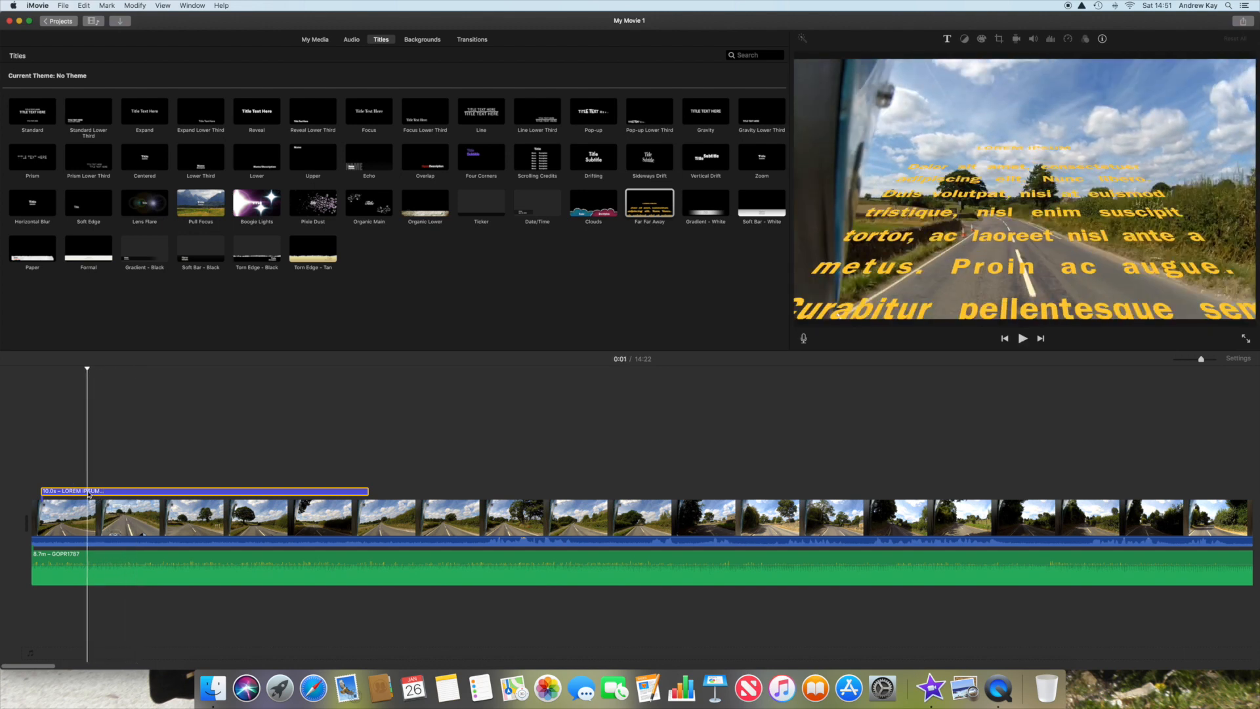
pyautogui.press('space')
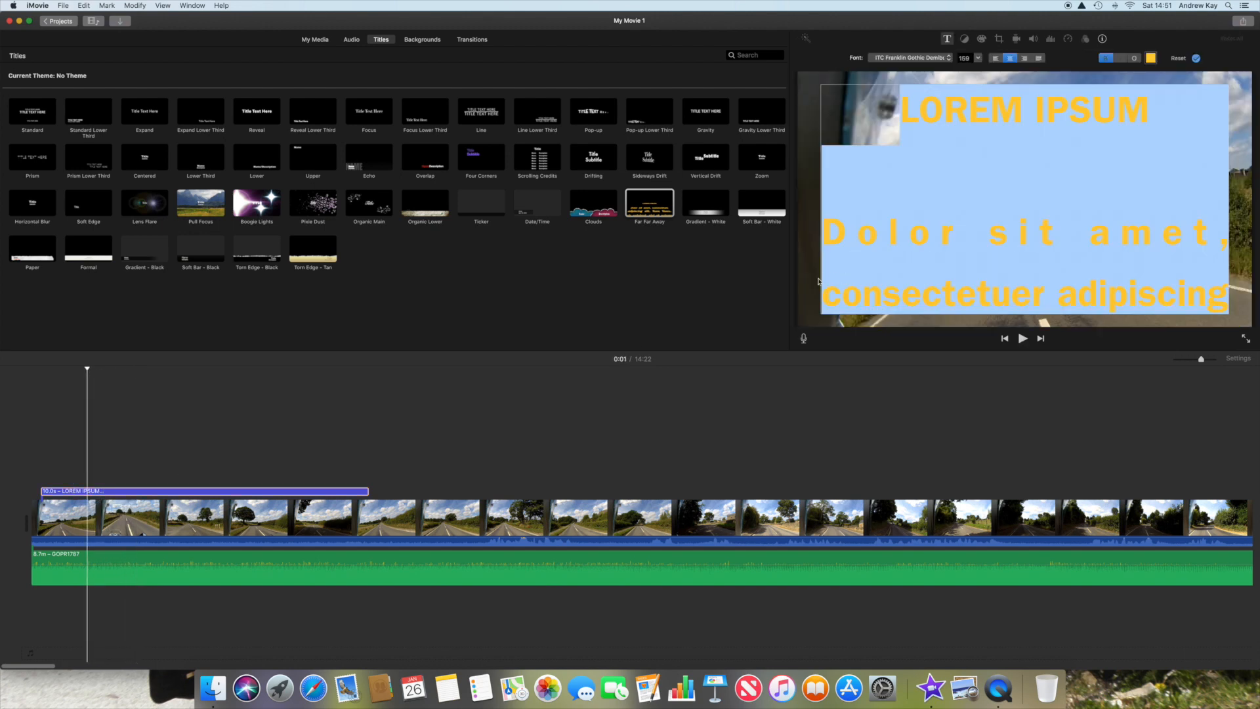
# Step: Replace the Far Far Away title's placeholder text with "My Video Editing Method"
pyautogui.write('My Video Editing')
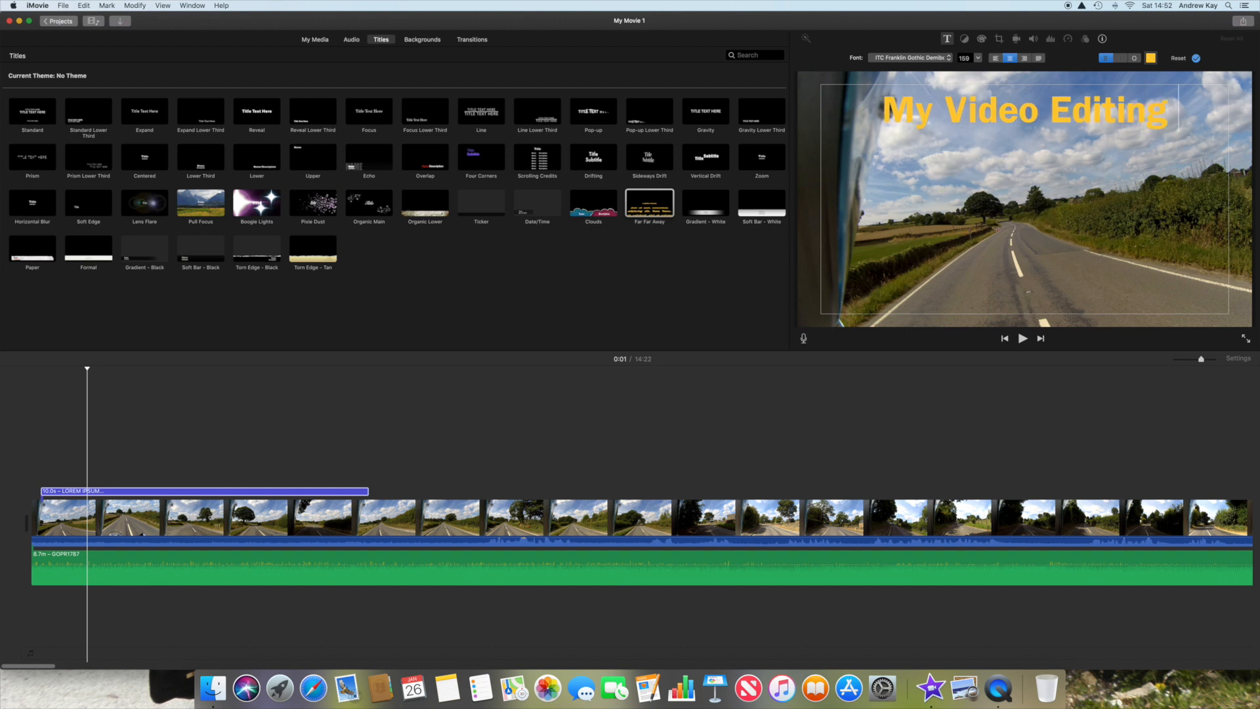
pyautogui.write(' Met')
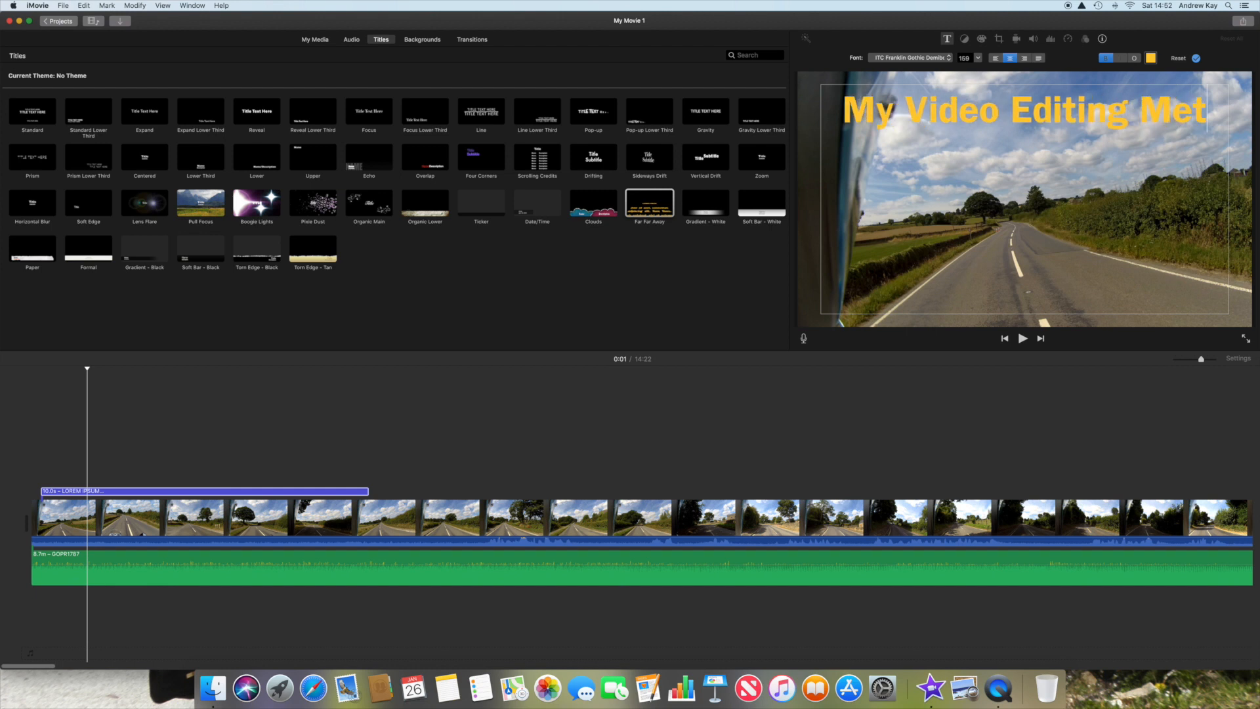
pyautogui.write('hod')
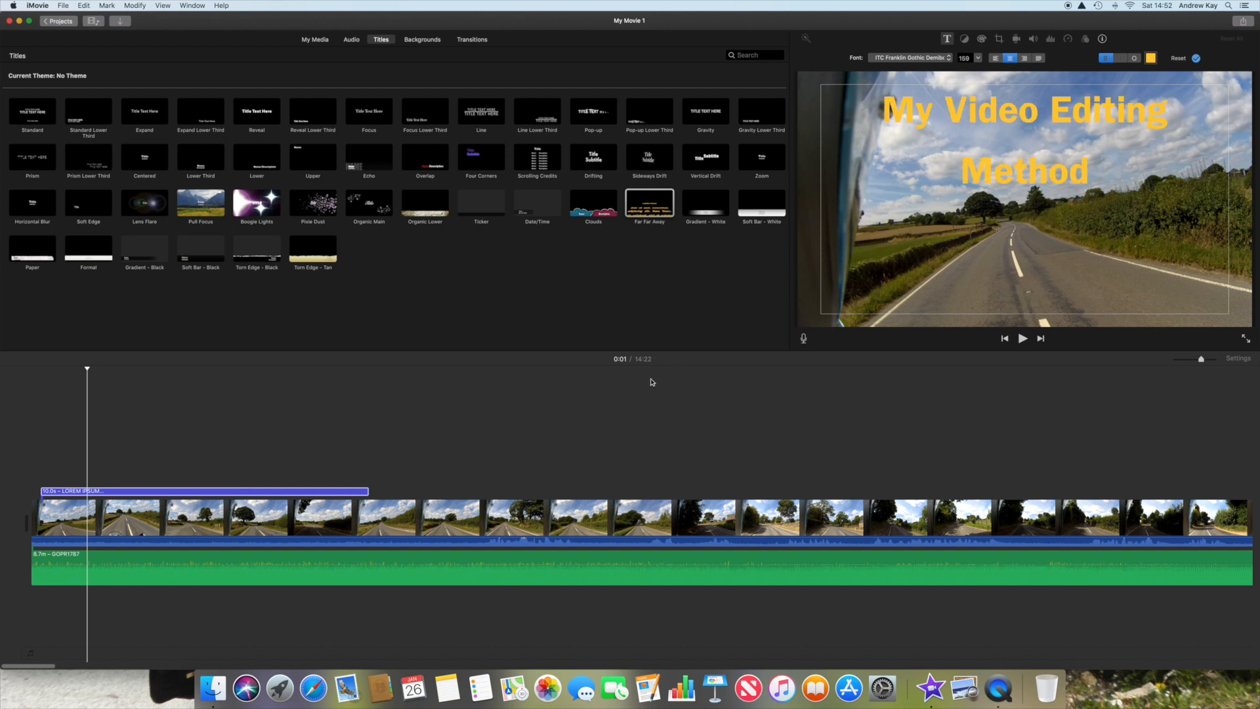
# Step: Play the movie from its beginning until past the end of the opening title to check the scrolling text
pyautogui.click(31, 428)
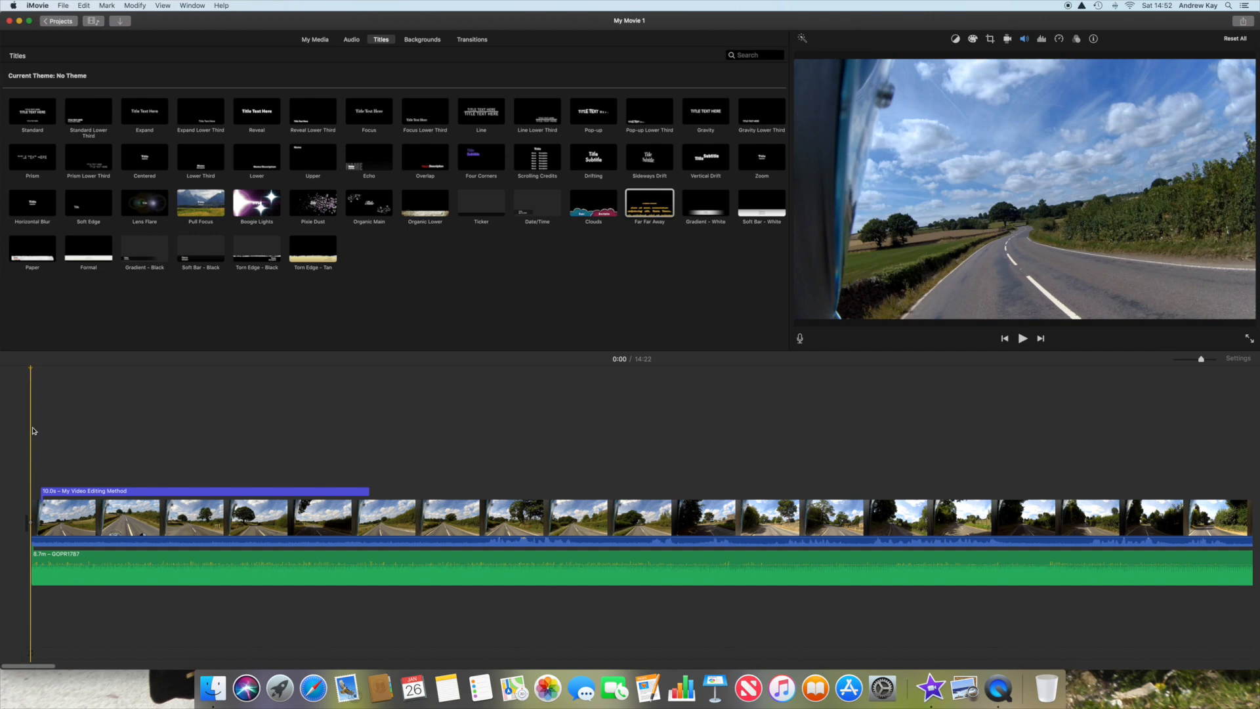
pyautogui.press('space')
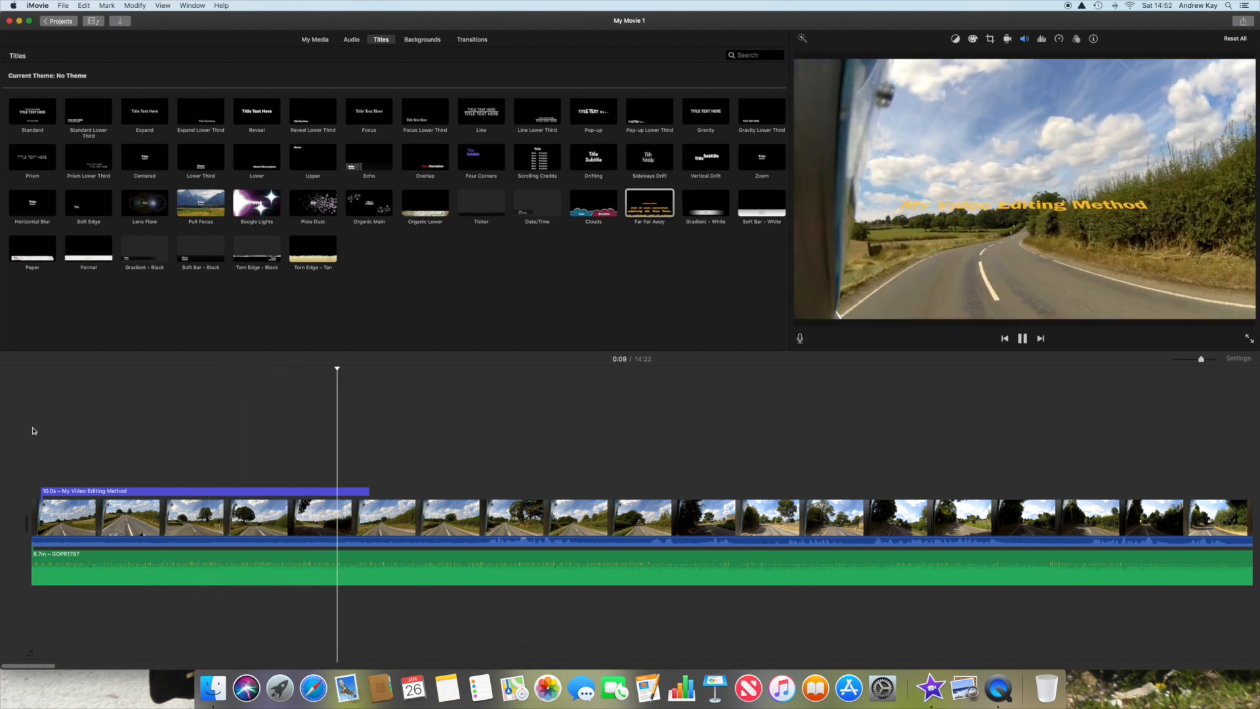
pyautogui.press('space')
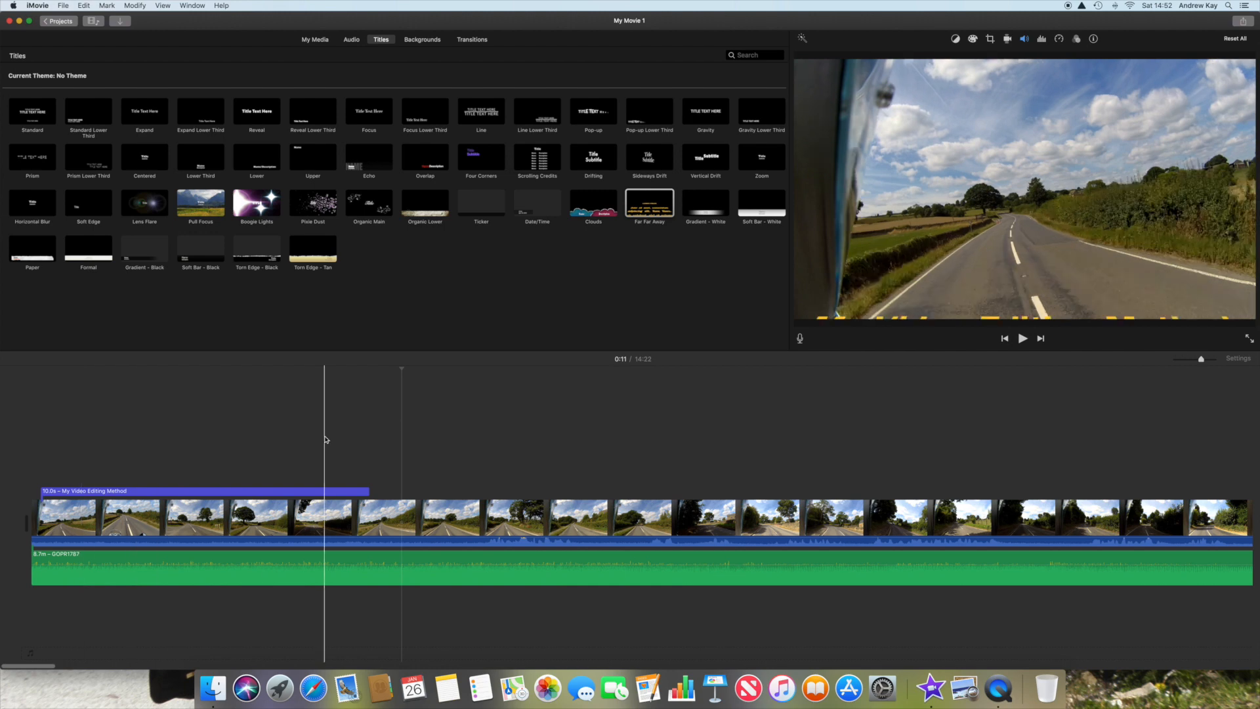
# Step: Skim further along the timeline and play the movie in full screen, pausing playback after a few seconds
pyautogui.hscroll(5, 335, 442)
pyautogui.hscroll(10, 334, 441)
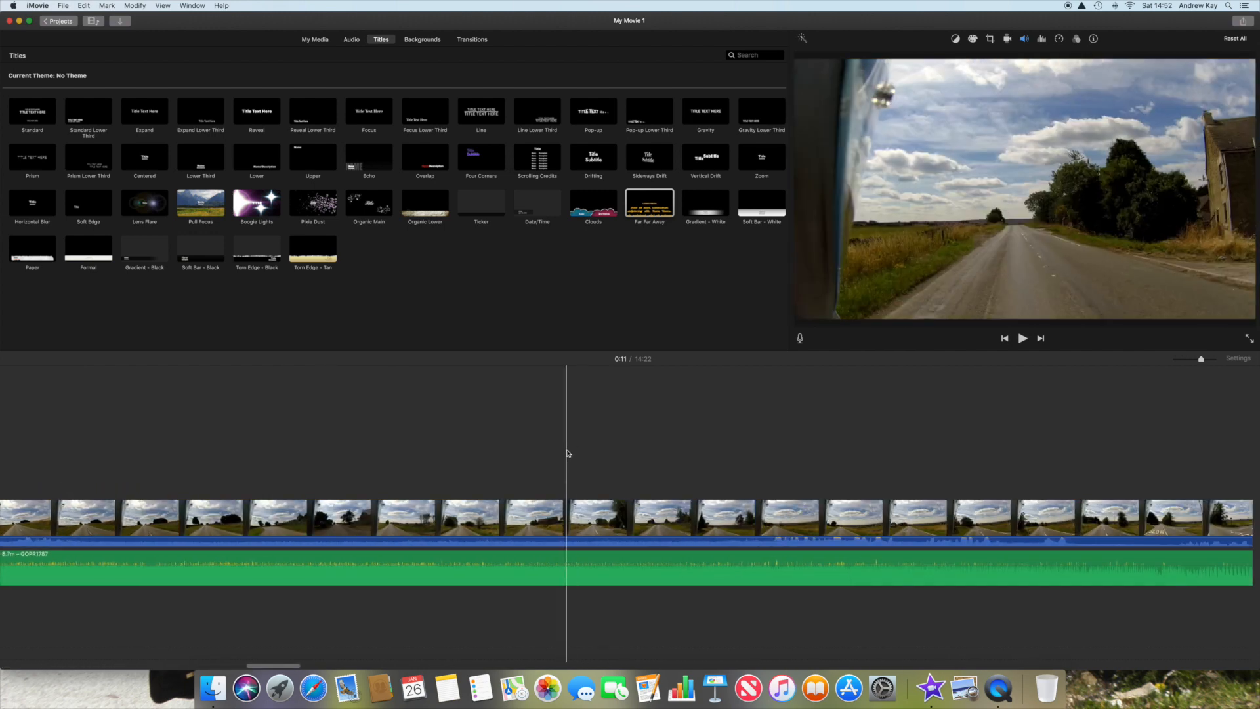
pyautogui.hscroll(5, 627, 452)
pyautogui.hscroll(2, 629, 457)
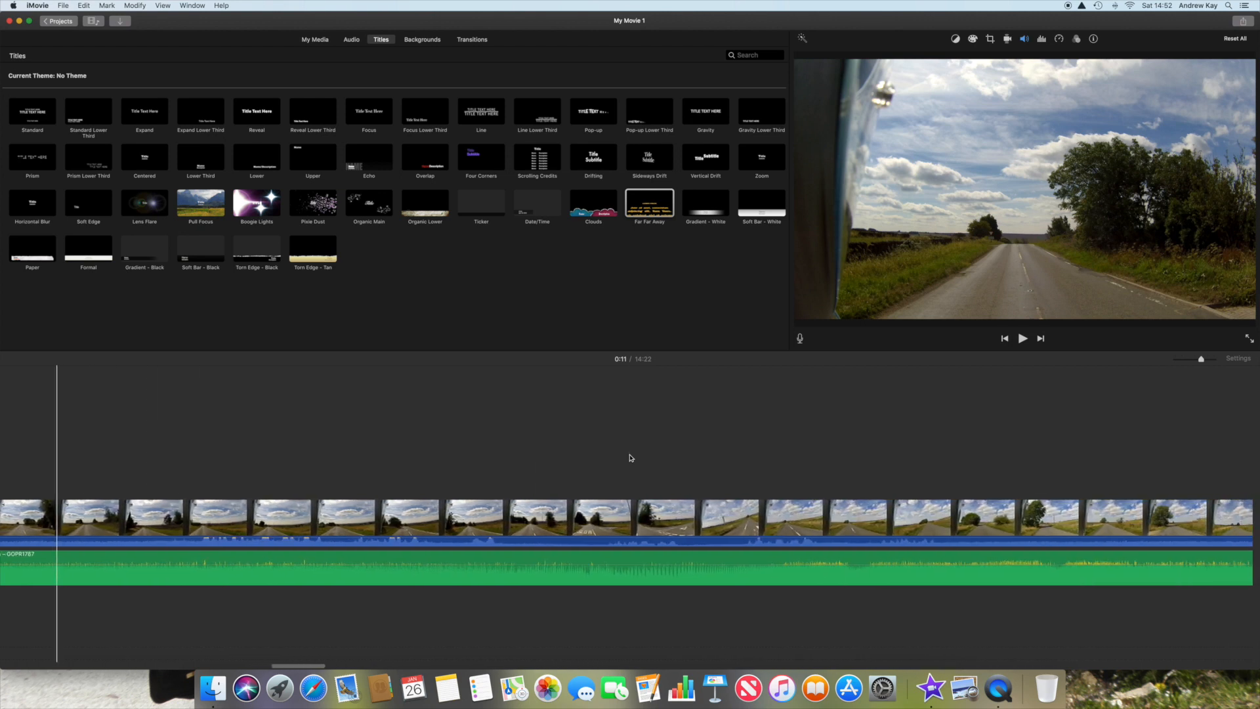
pyautogui.click(1249, 339)
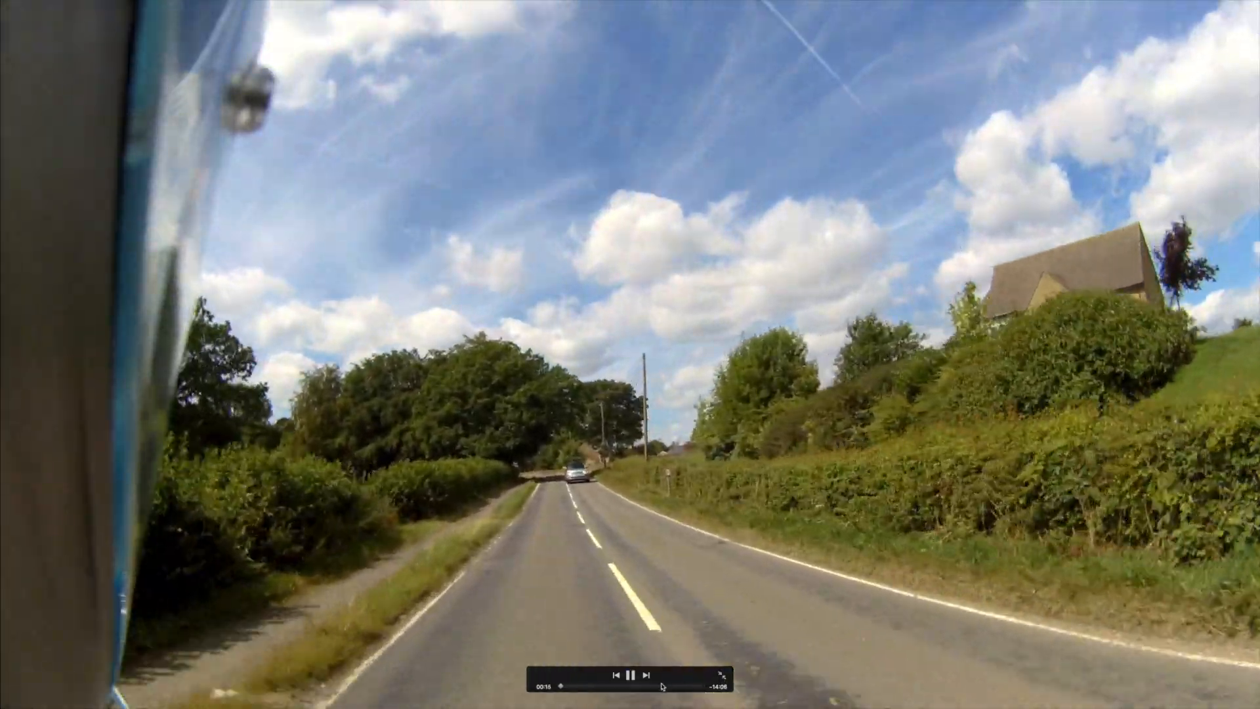
pyautogui.press('space')
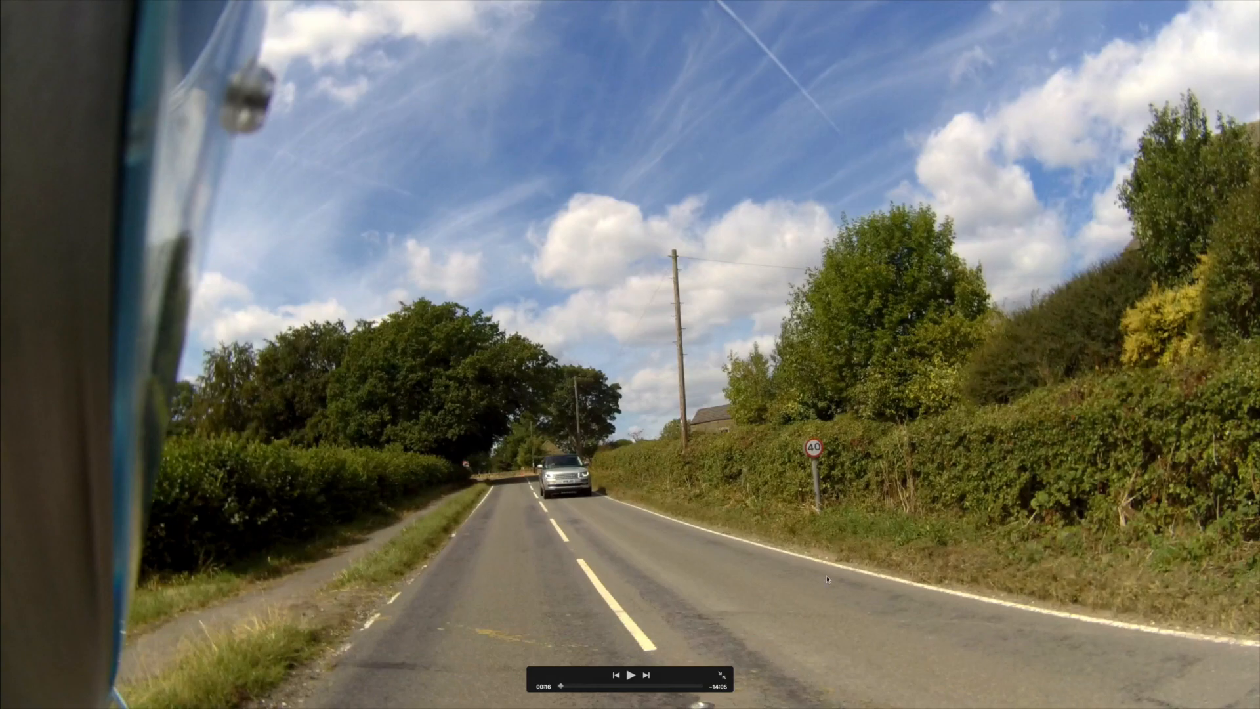